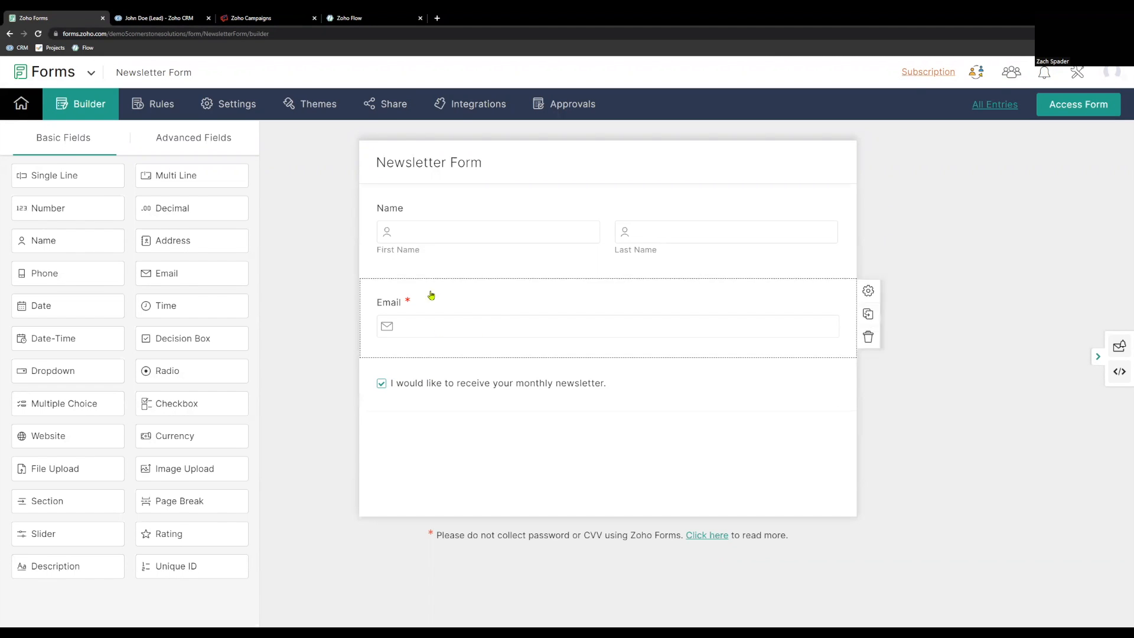
- Show the Newsletter Form's integrations, revealing the Zoho Campaigns mailing list and field mapping
left_click(469, 107)
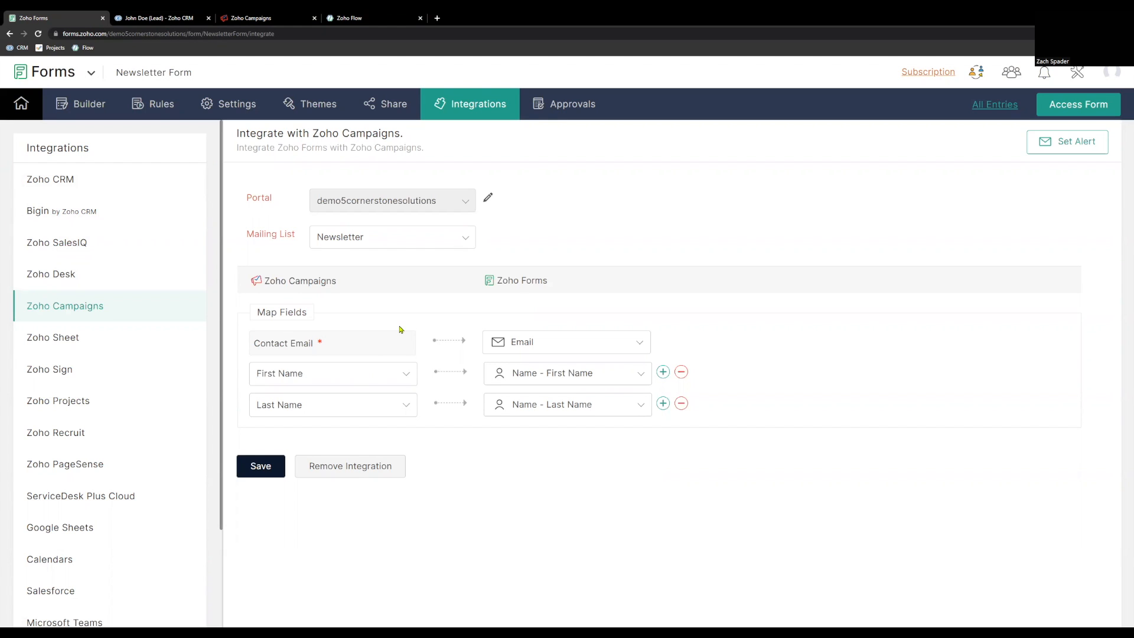
- Switch to Zoho CRM to view the existing lead record and its empty Newsletter field
left_click(144, 19)
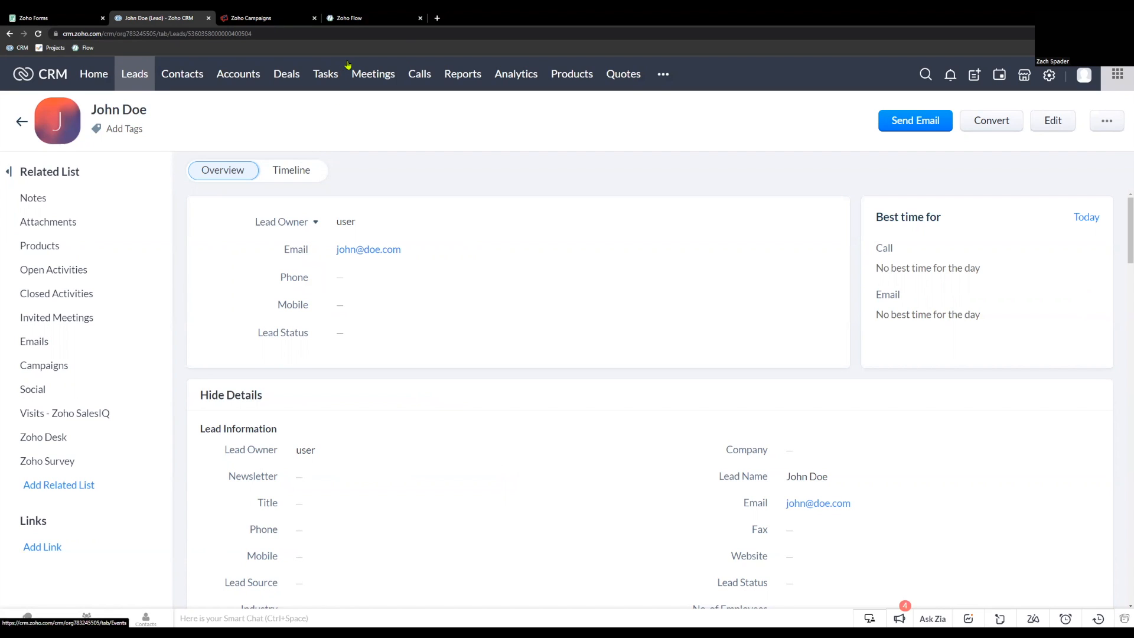
- In Zoho Flow, create a flow named 'Newsletter flow' and dismiss the Getting Started guide
key("ctrl+4")
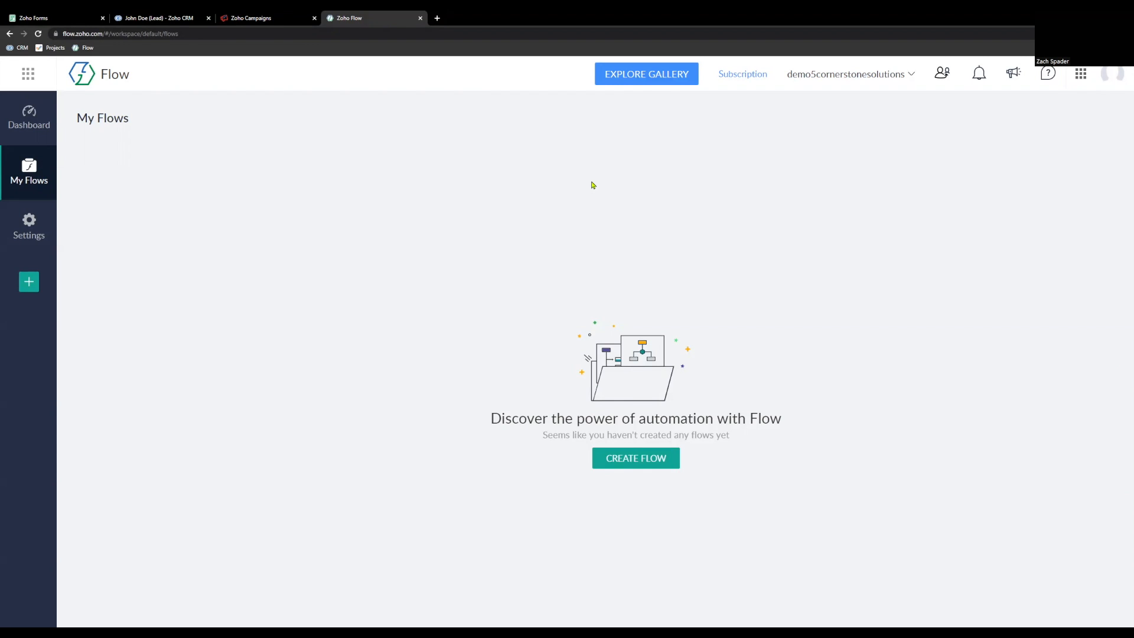
left_click(637, 459)
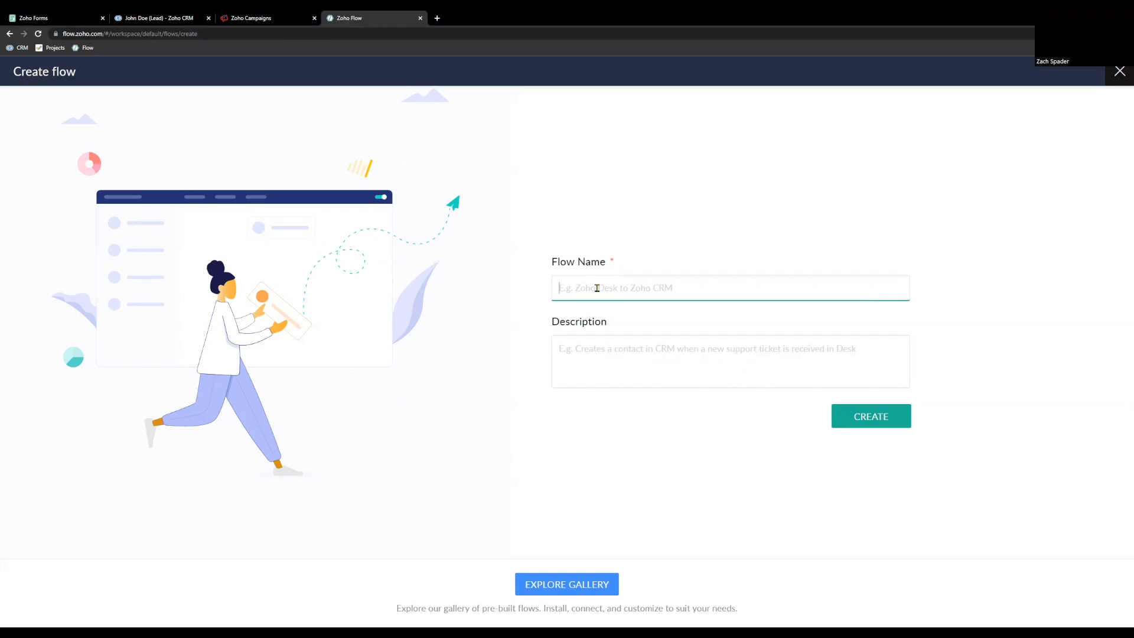
type("Newsletter flow")
key("Return")
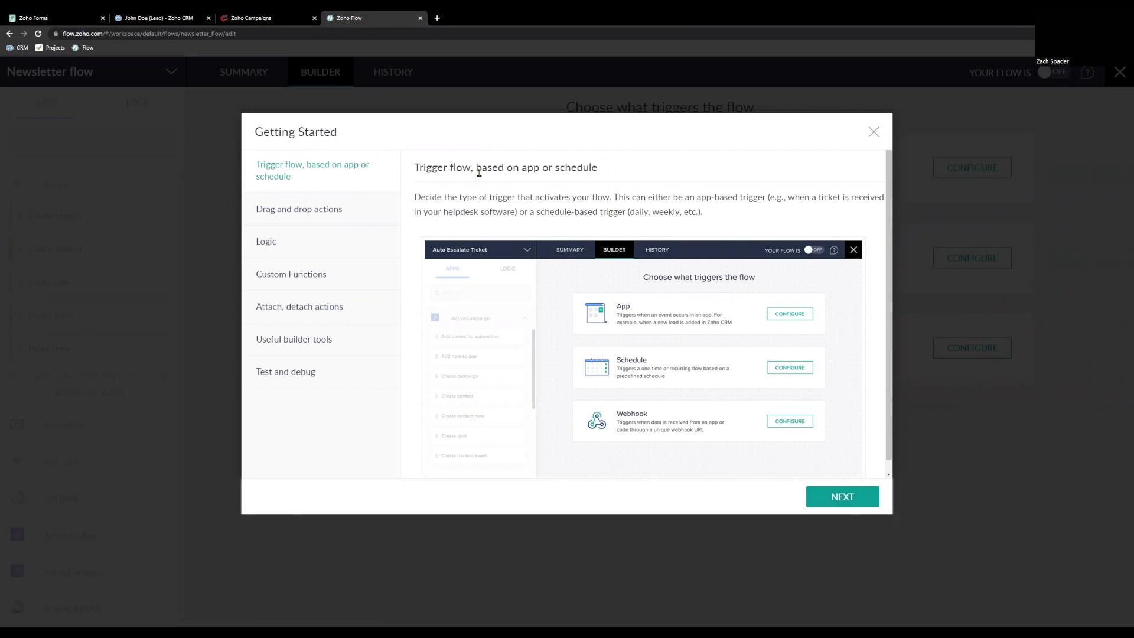
left_click(873, 131)
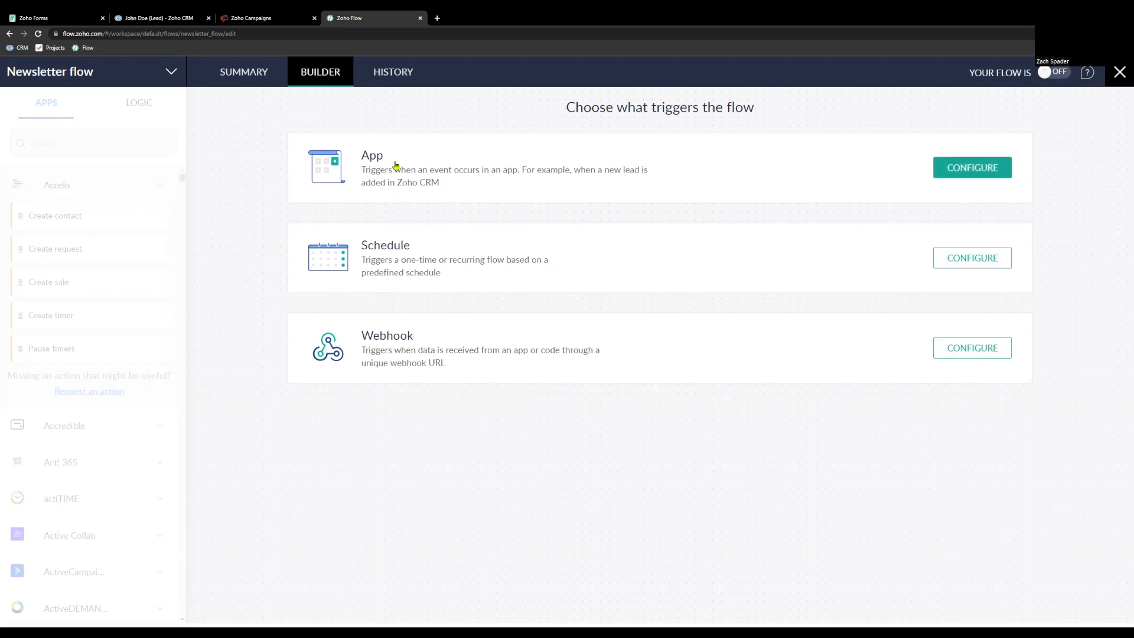
- Choose Zoho Forms 'Entry submitted - New version' as the flow's app trigger
left_click(968, 173)
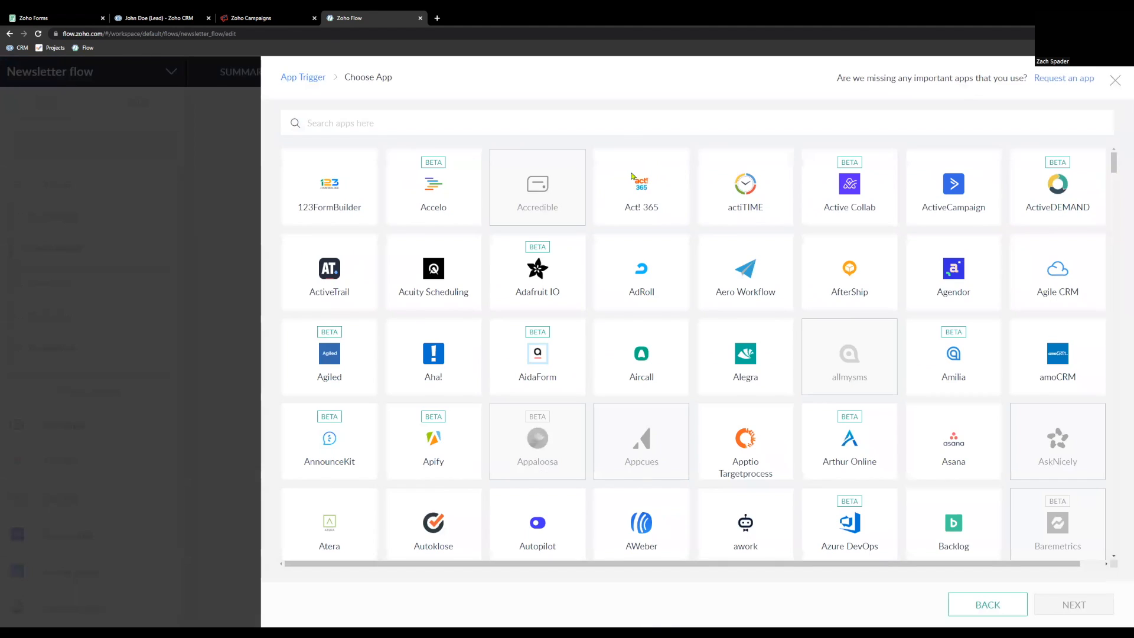
left_click(374, 122)
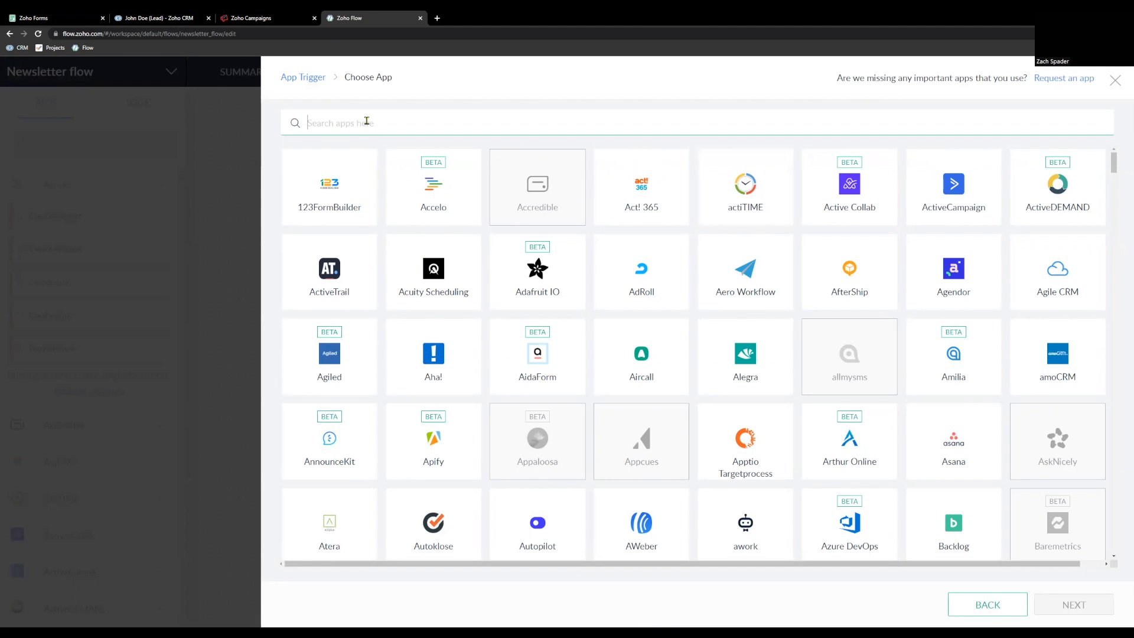
type("Zoho Forms")
left_click(329, 188)
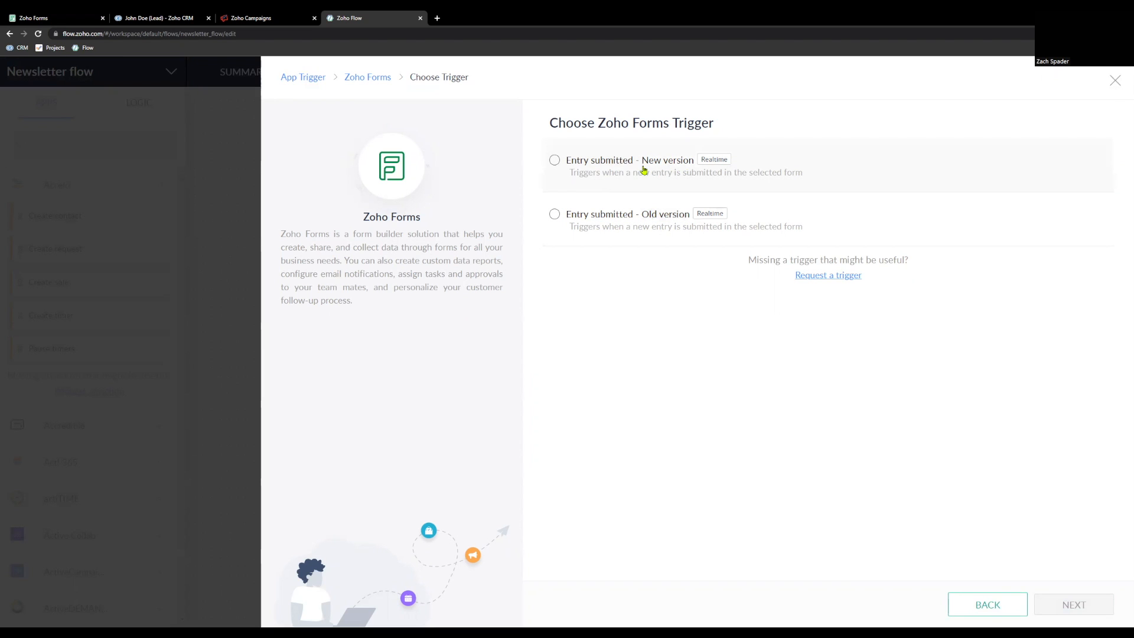
left_click(556, 161)
left_click(1072, 603)
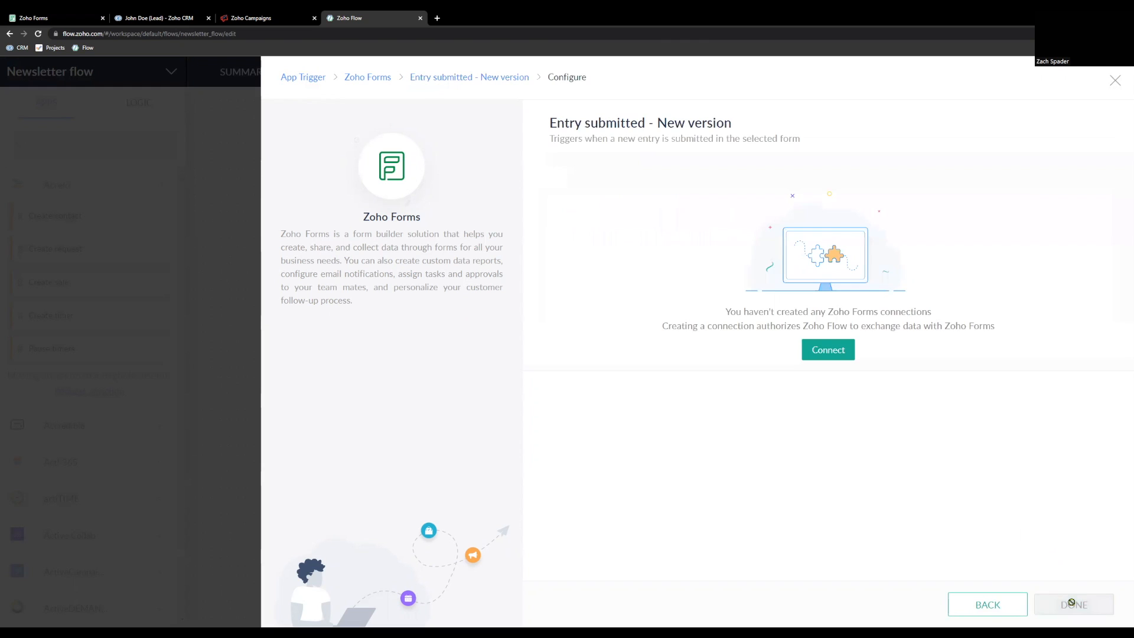
- Authorize a Zoho Forms connection named 'Zoho Forms' with access to all triggers and actions
left_click(828, 351)
left_click(615, 252)
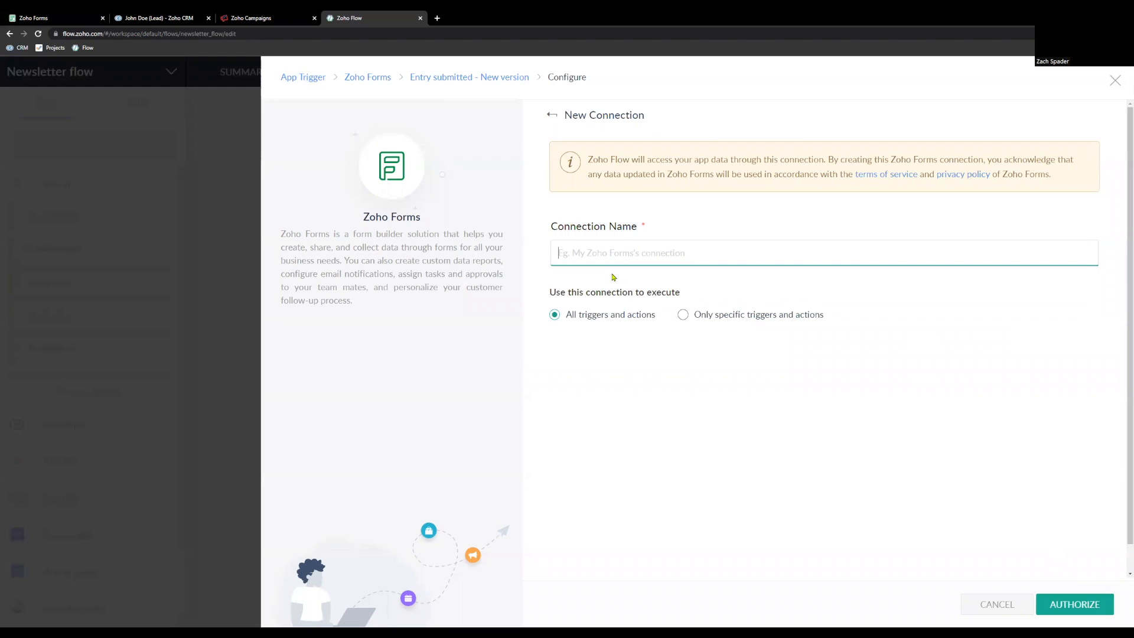
type("Zoho Forms")
left_click_drag(551, 294, 677, 293)
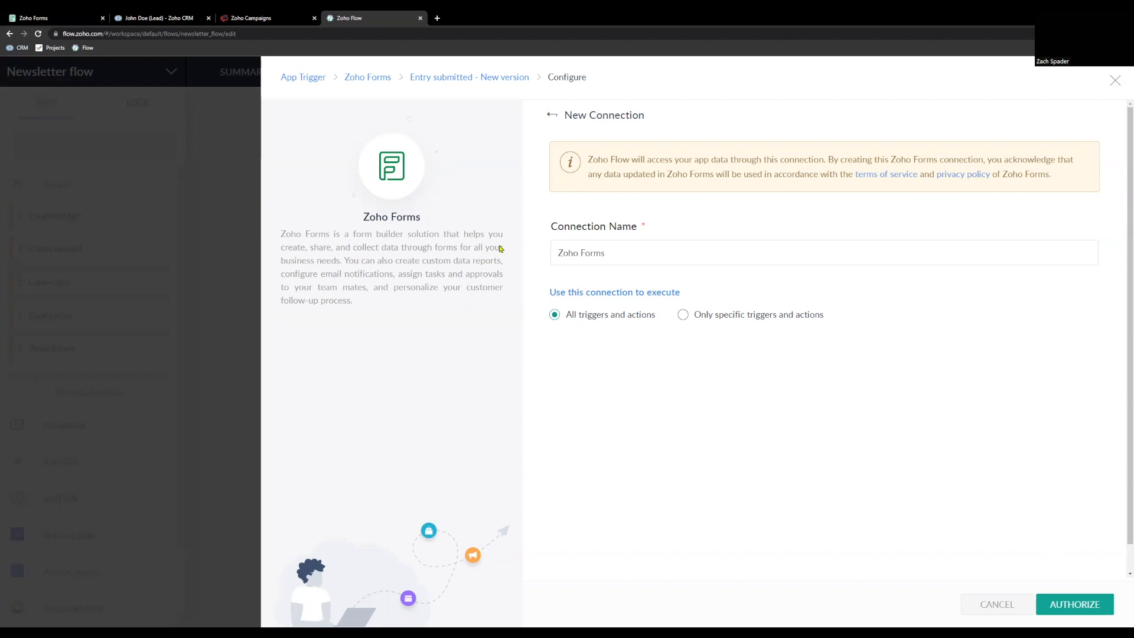
left_click(682, 316)
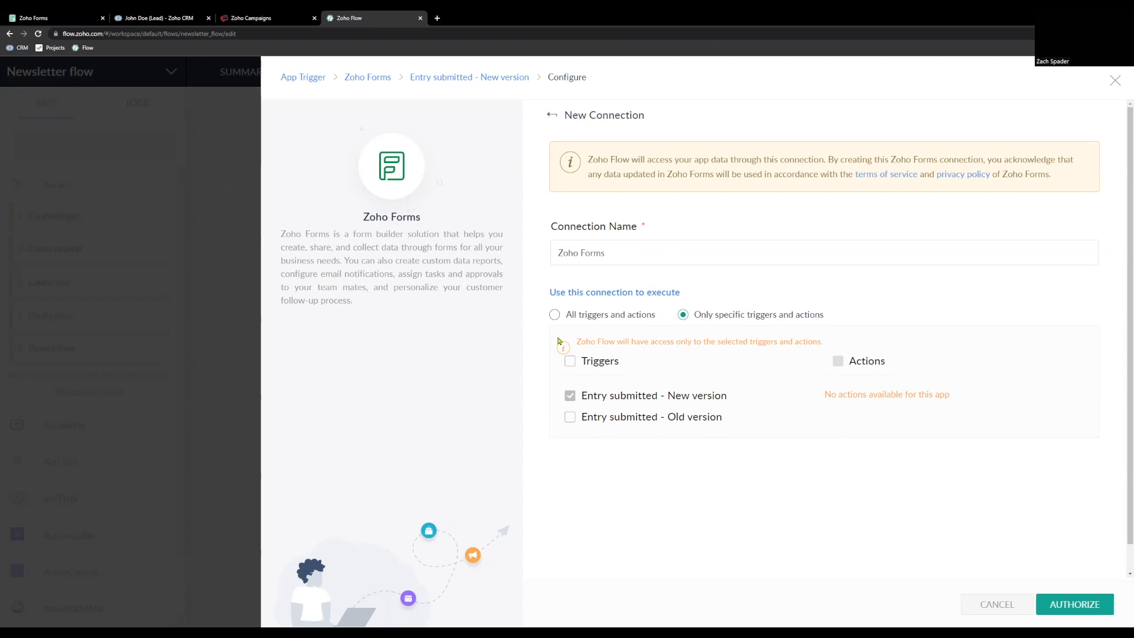
left_click(553, 314)
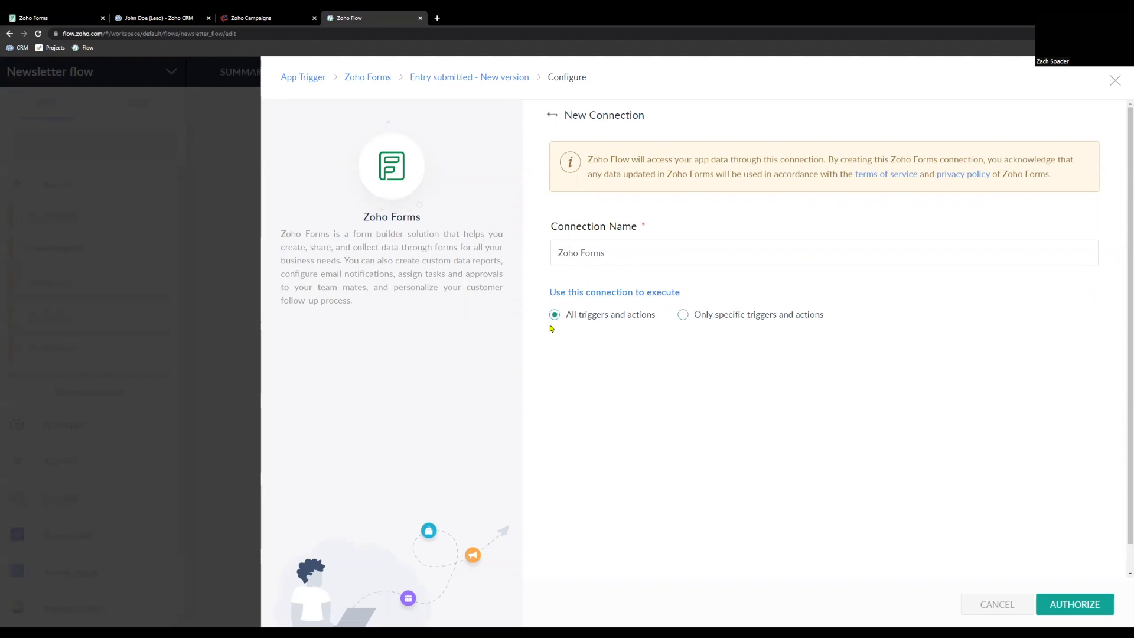
left_click(1067, 605)
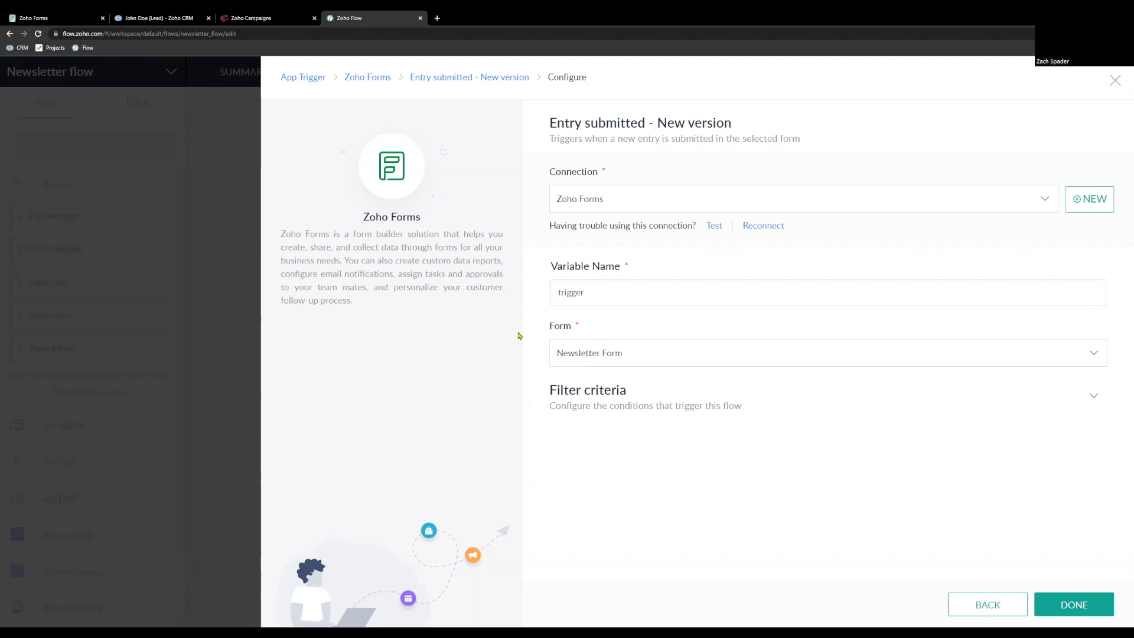
- Keep Newsletter Form as the trigger form, leave filter criteria empty, and save the trigger
left_click(623, 357)
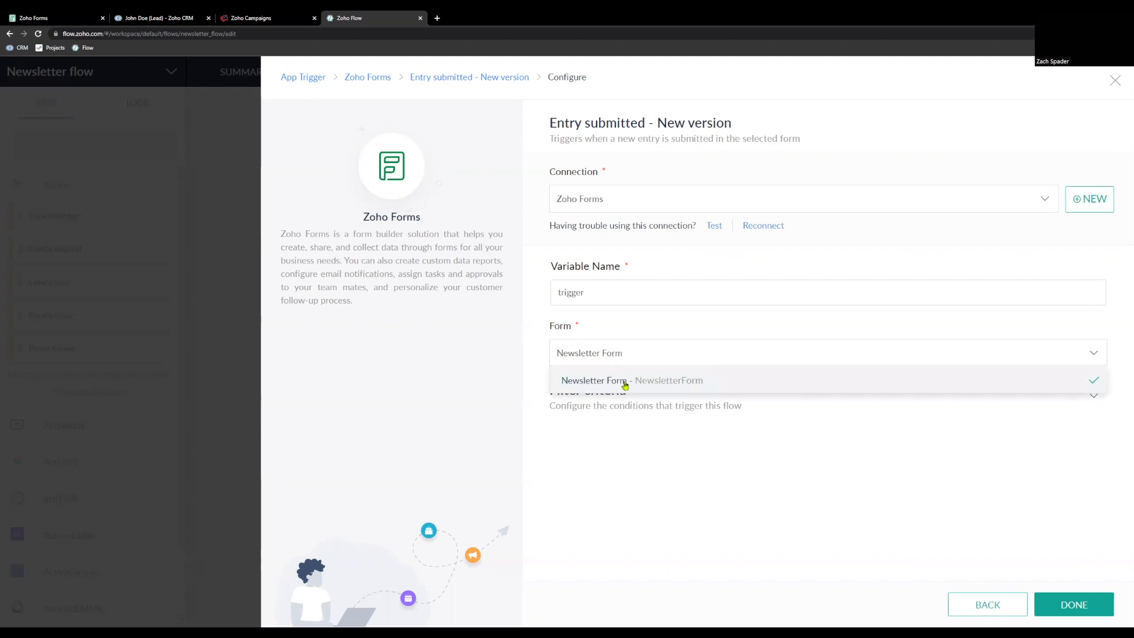
left_click(624, 382)
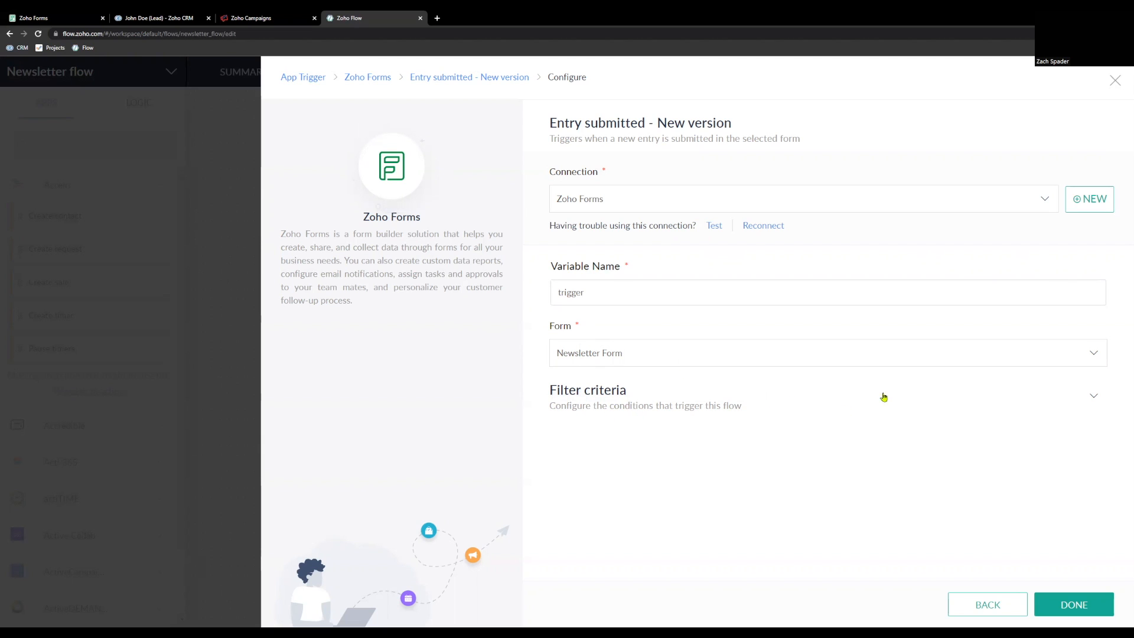
left_click(1092, 396)
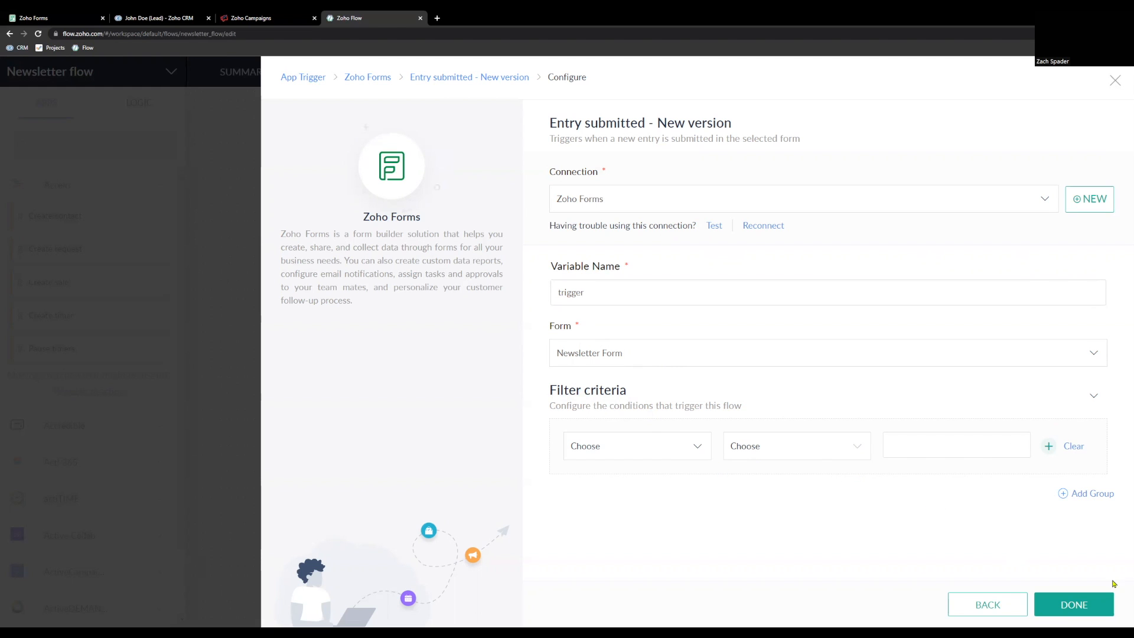
left_click(1074, 605)
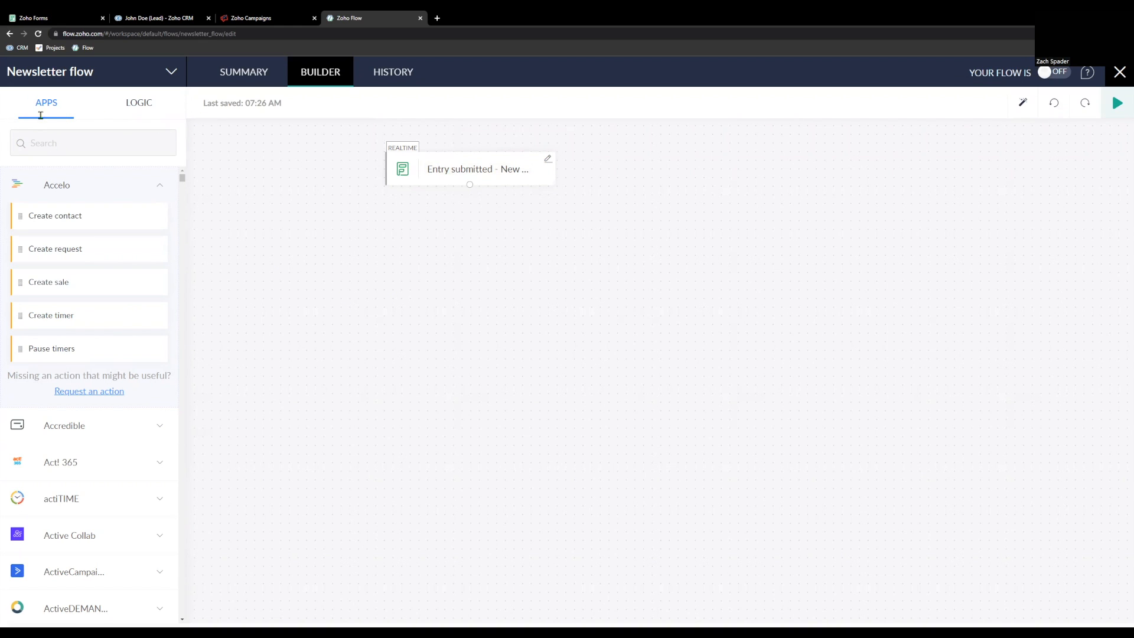
- Find Zoho CRM in the Apps panel and drop its Fetch lead action below the trigger
left_click(53, 144)
type("CRM")
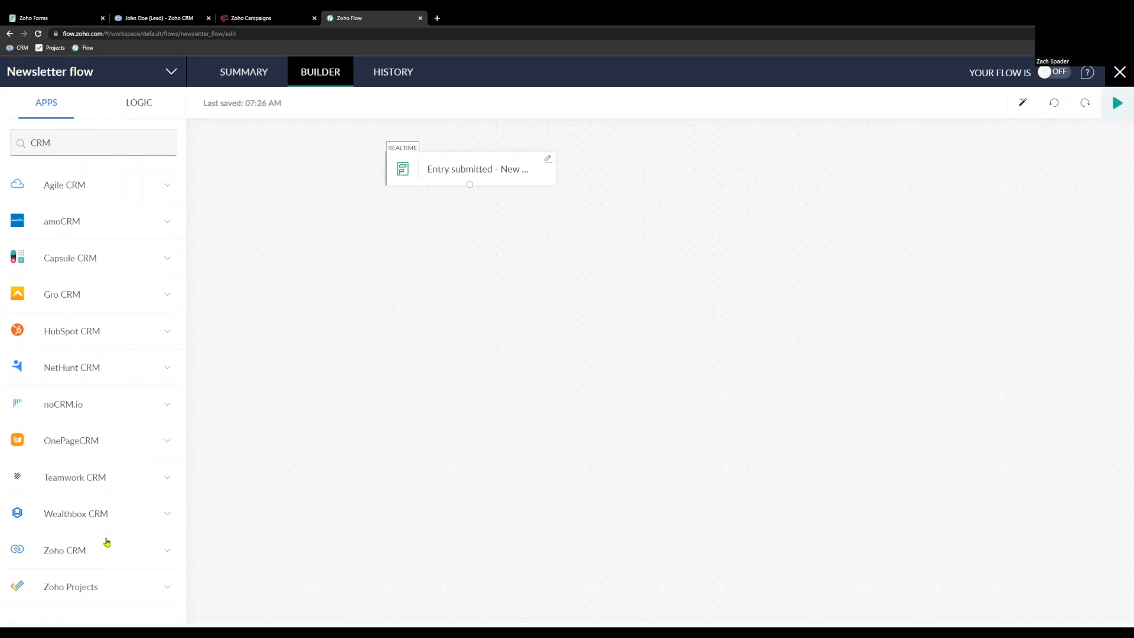
left_click(118, 555)
scroll(132, 456, "down", 6)
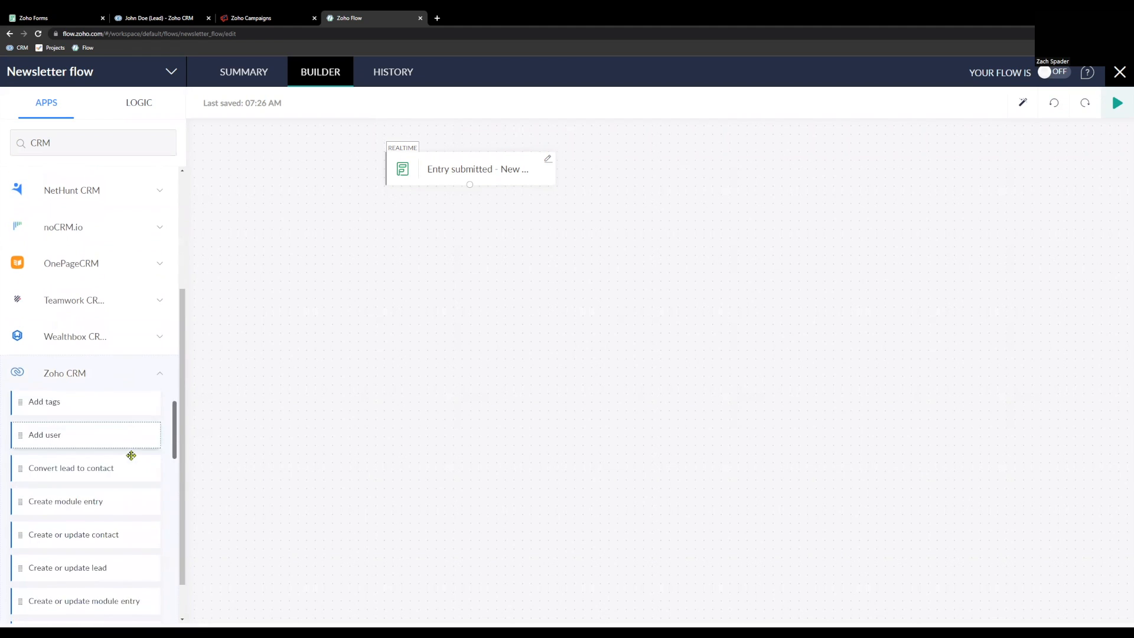
scroll(148, 345, "up", 1)
scroll(172, 450, "down", 2)
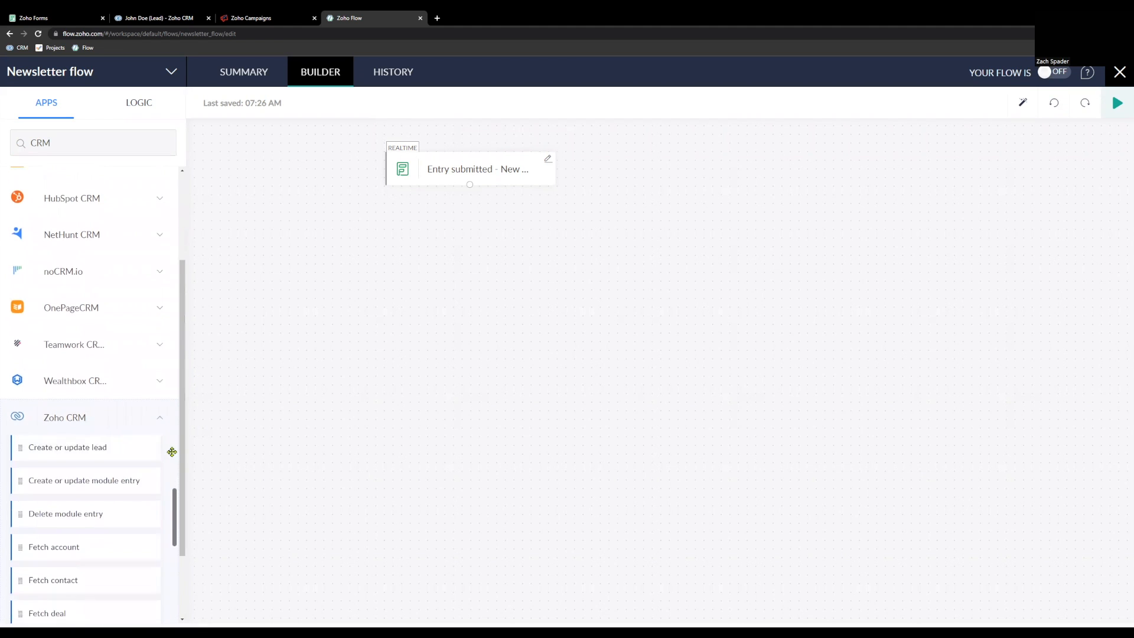
scroll(127, 473, "up", 4)
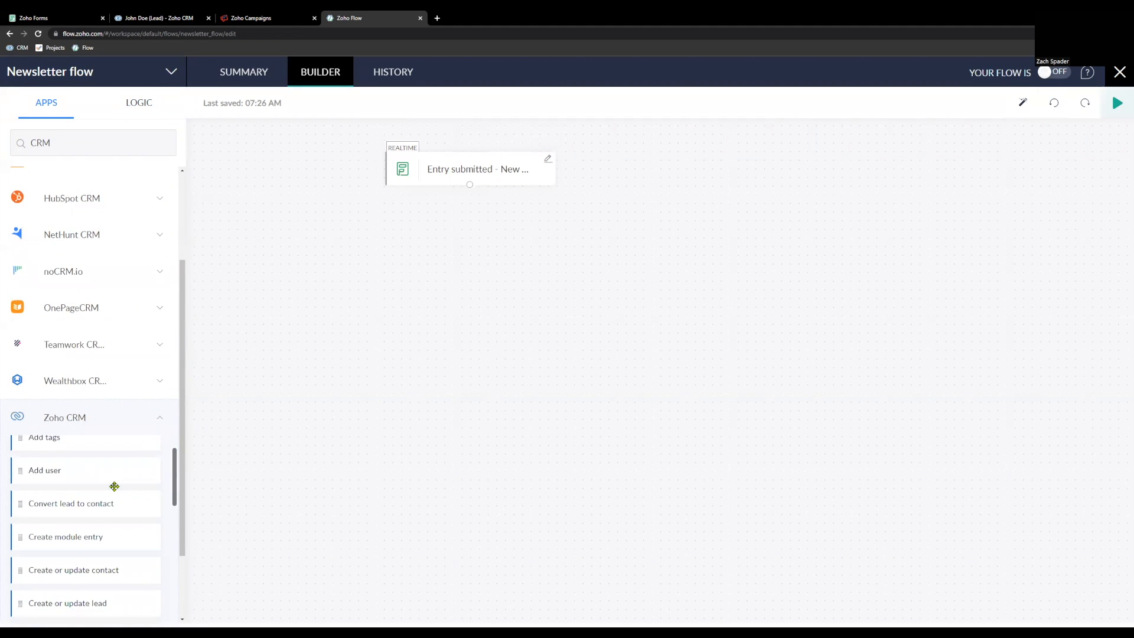
scroll(114, 486, "down", 1)
scroll(115, 486, "down", 5)
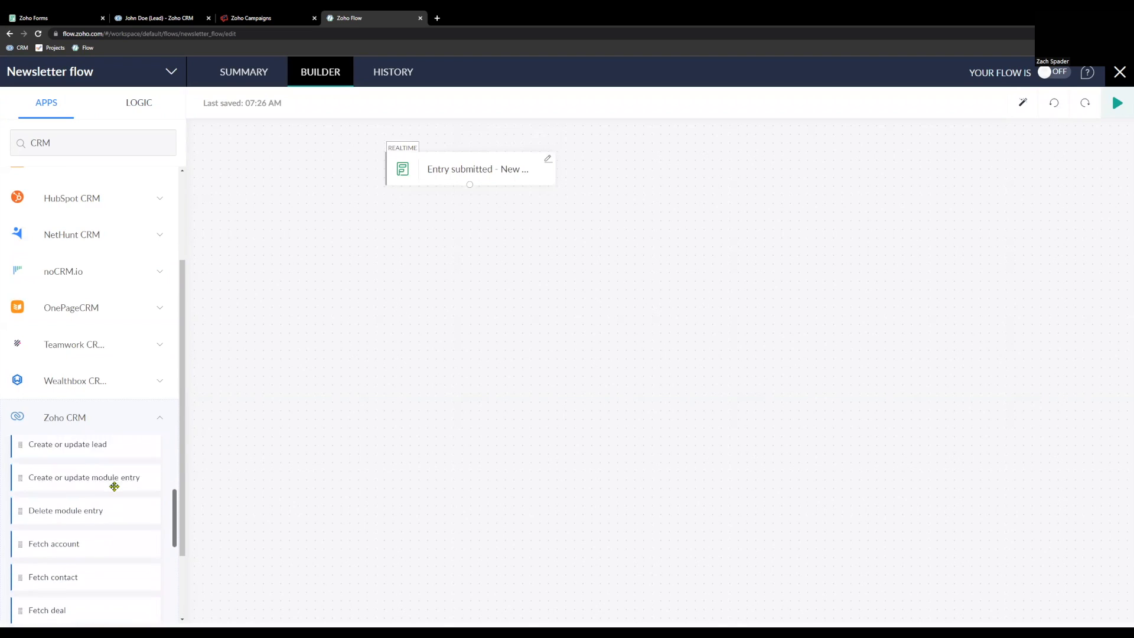
scroll(113, 486, "down", 1)
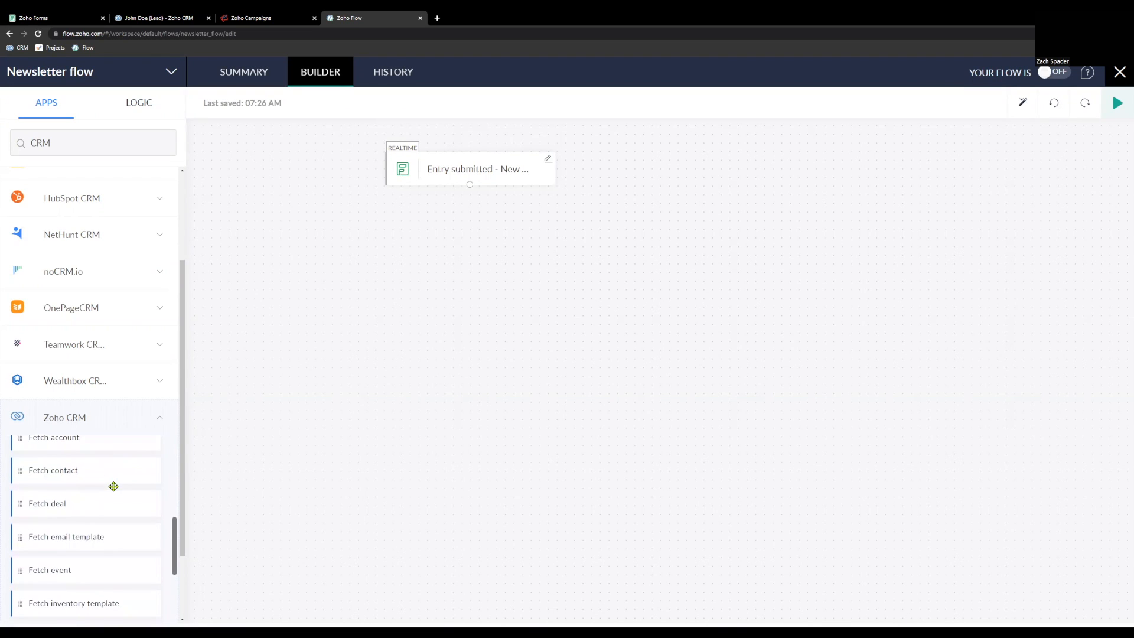
scroll(112, 486, "down", 3)
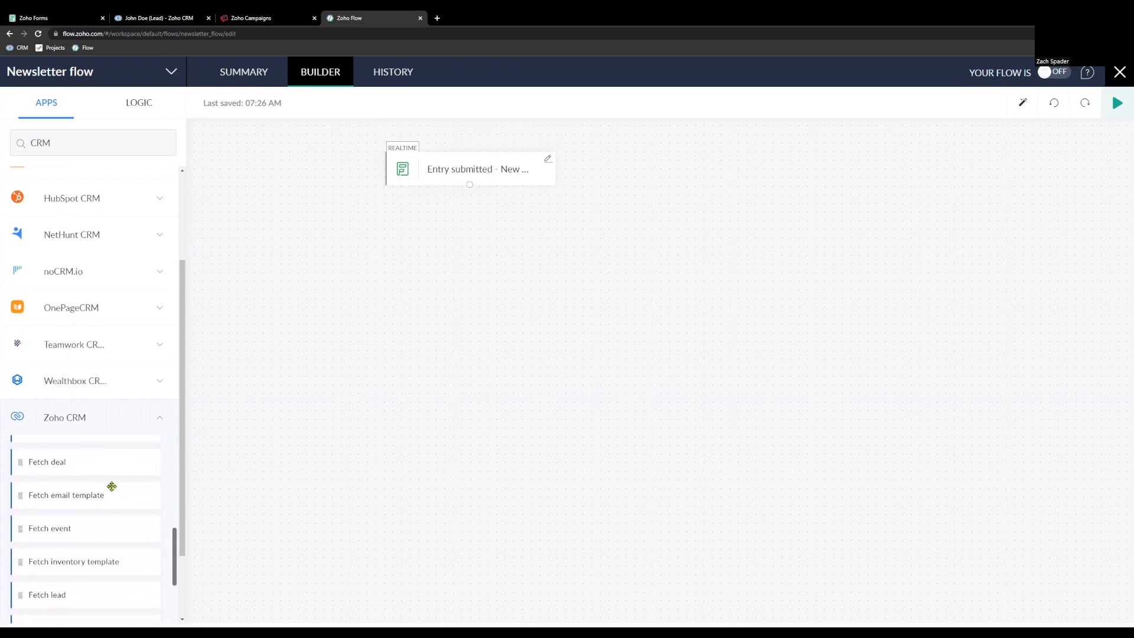
left_click_drag(62, 546, 458, 246)
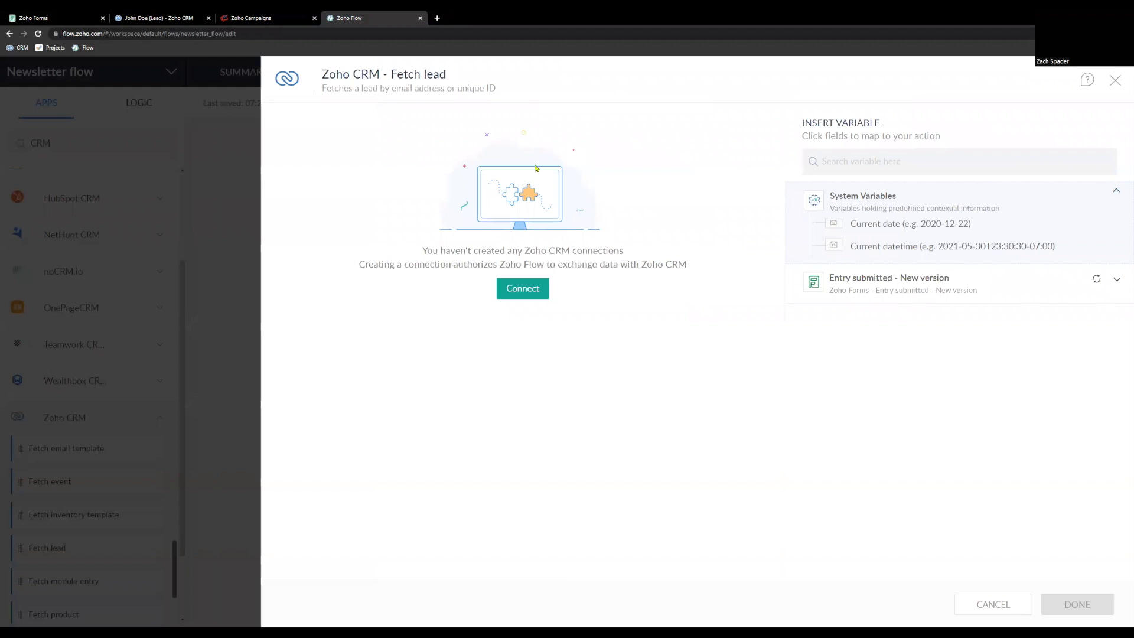
- Create and authorize a Zoho CRM connection for the Fetch lead action
left_click(525, 292)
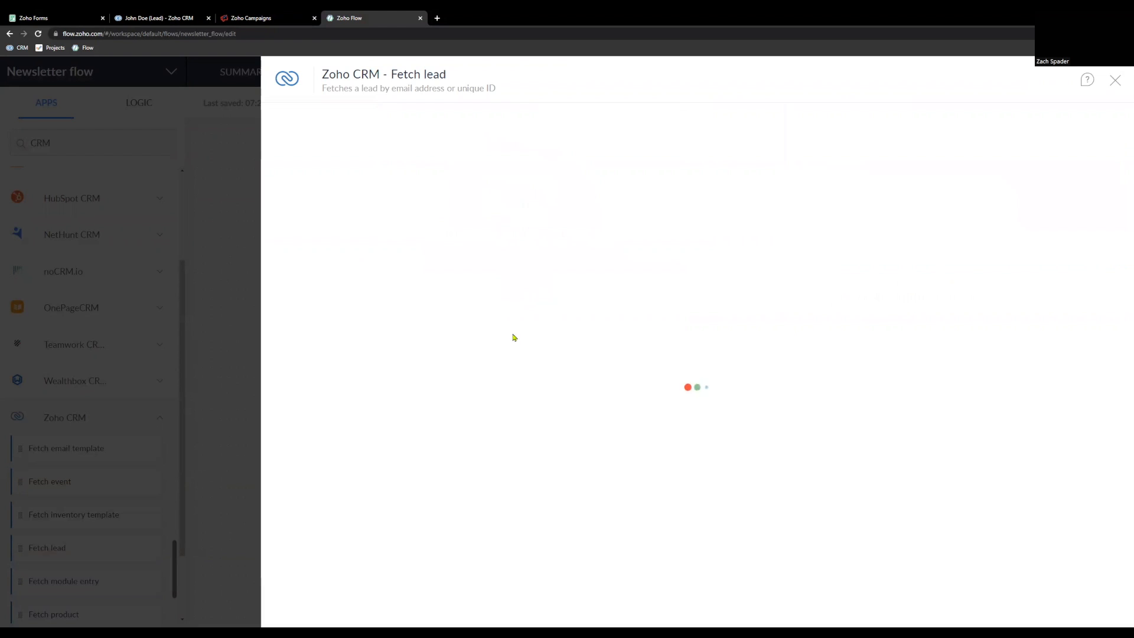
left_click(595, 259)
type("Zoho CRM")
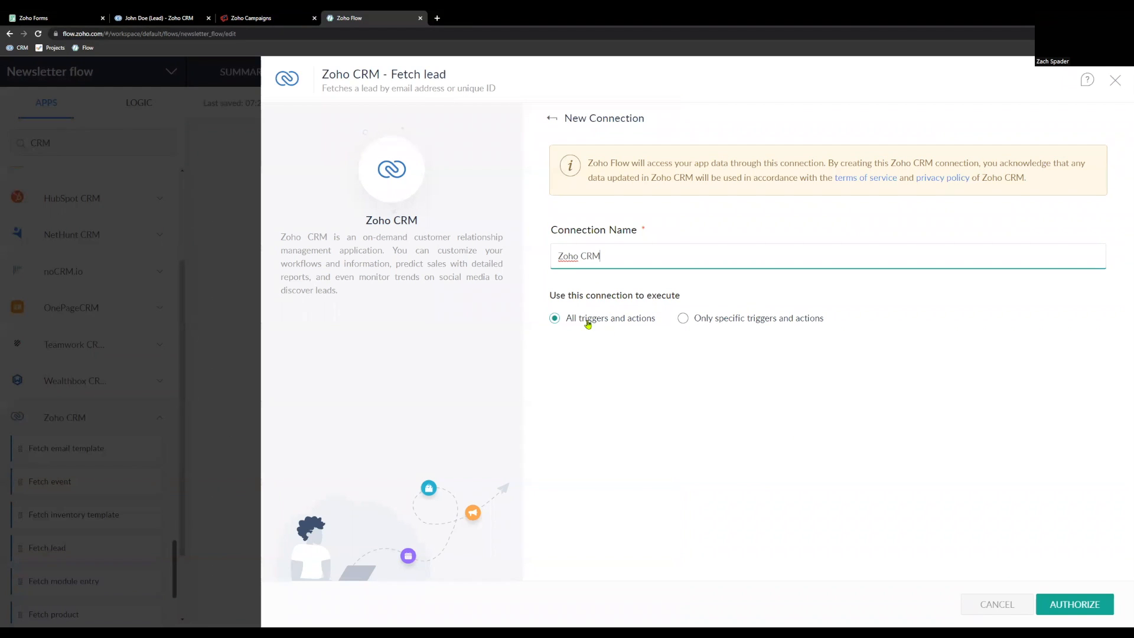
left_click(1065, 607)
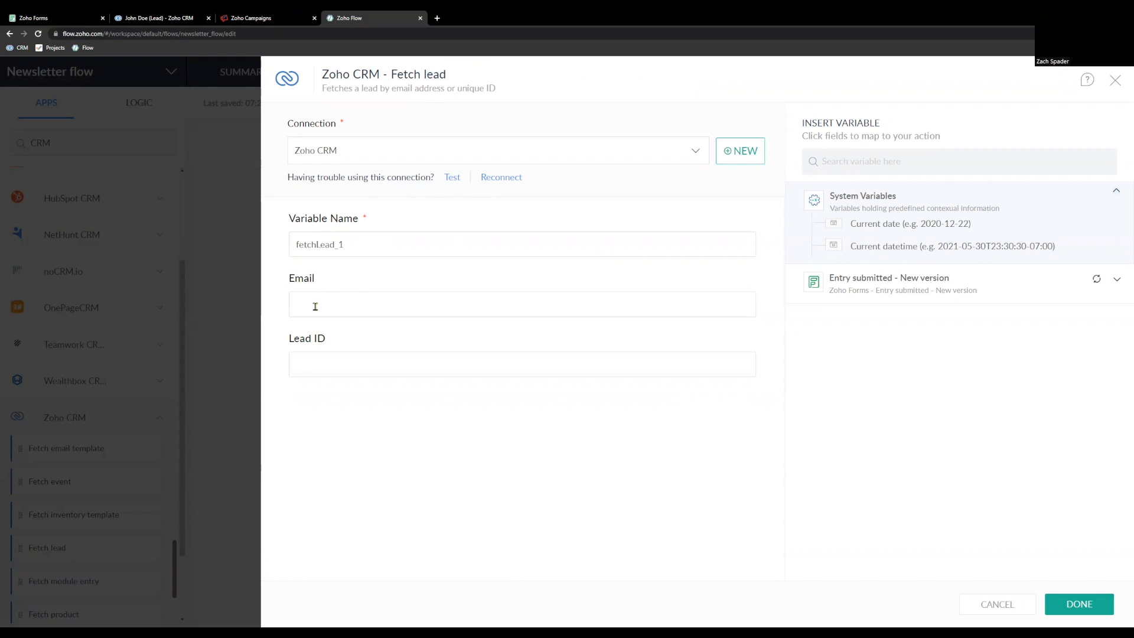
- Map the submitted form's Email into Fetch lead's Email field and save the step
left_click(324, 305)
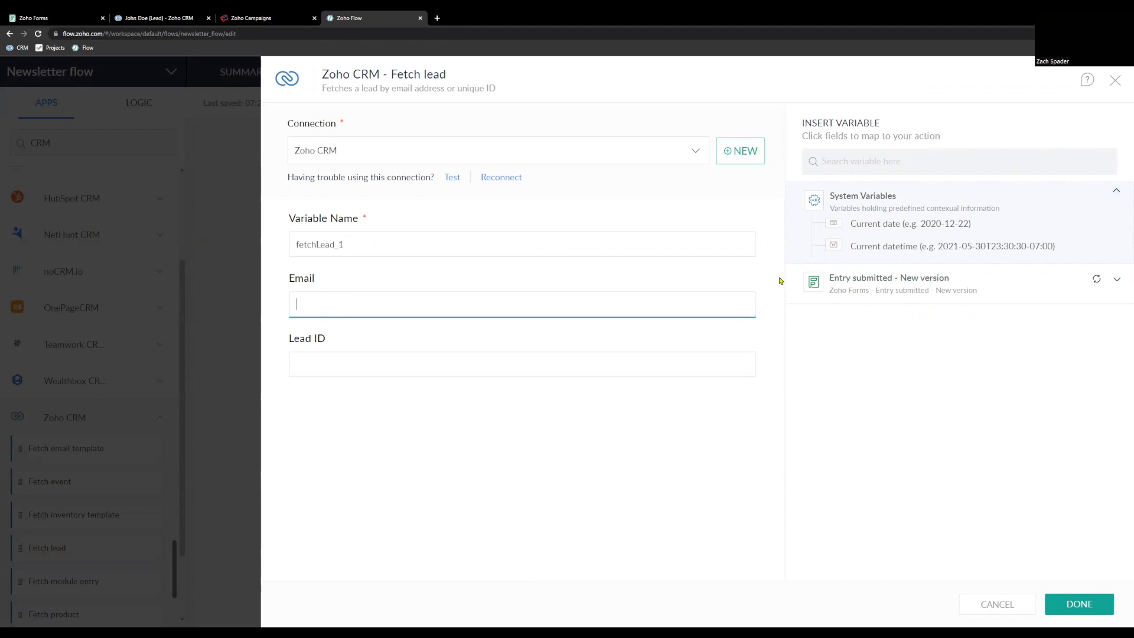
left_click(1051, 291)
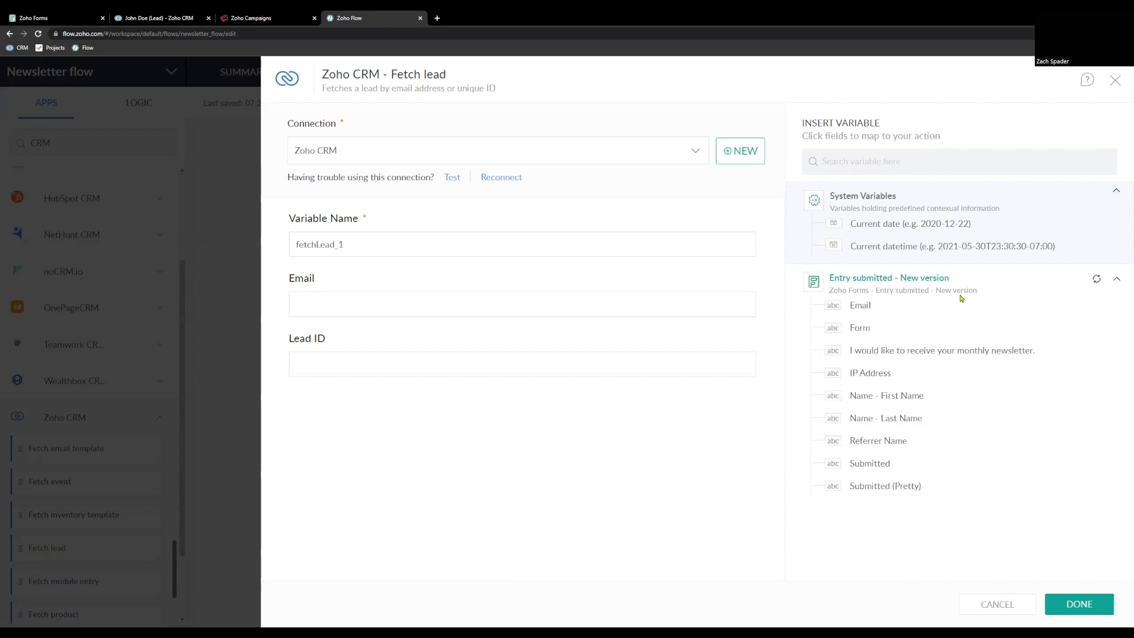
left_click_drag(863, 306, 726, 314)
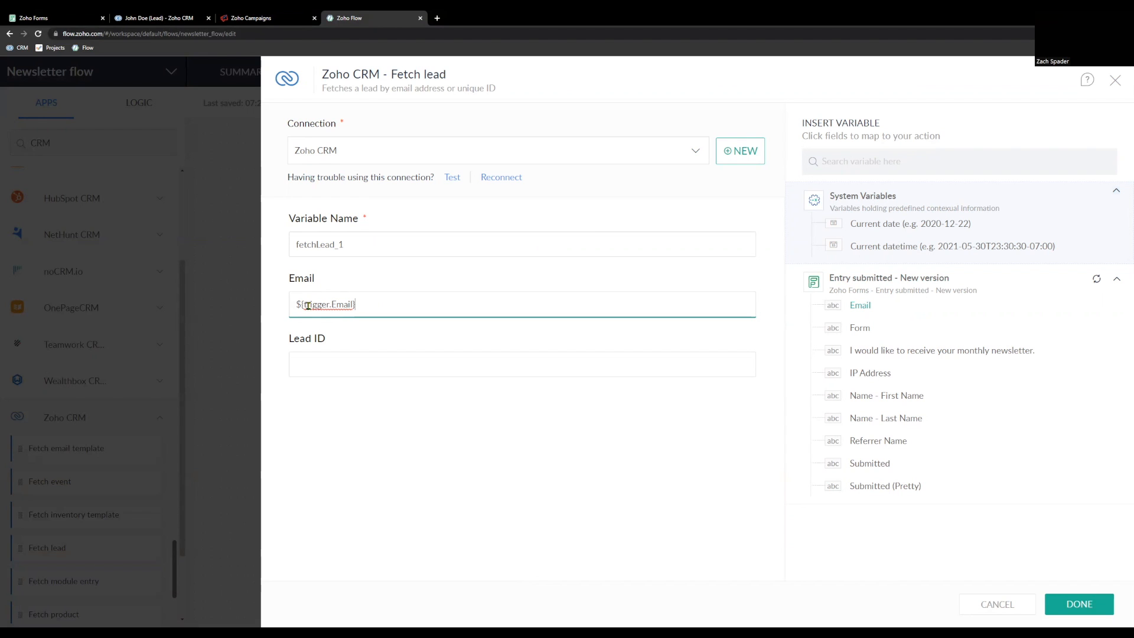
left_click(1106, 607)
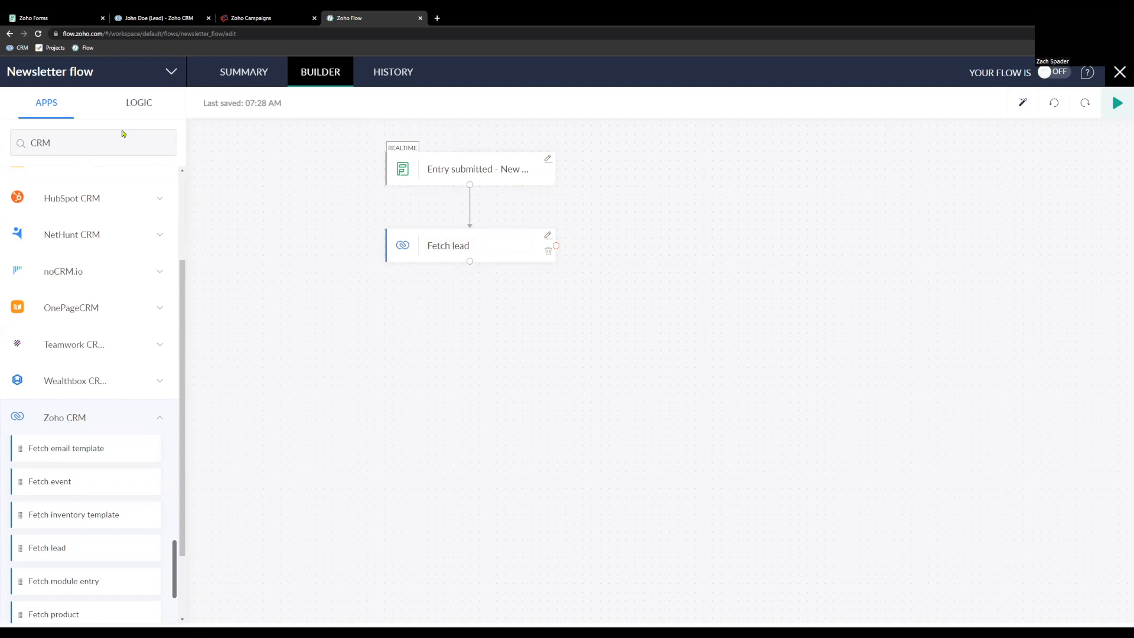
- Add a Decision below Fetch lead with the condition Lead ID 'is not null'
left_click(124, 103)
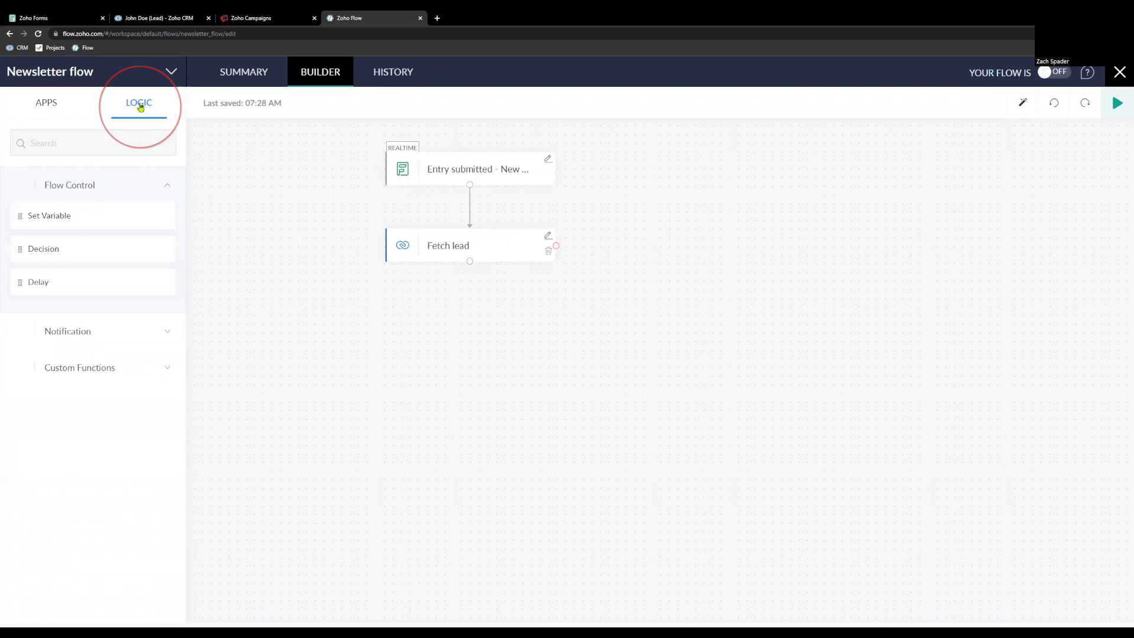
left_click_drag(44, 248, 397, 322)
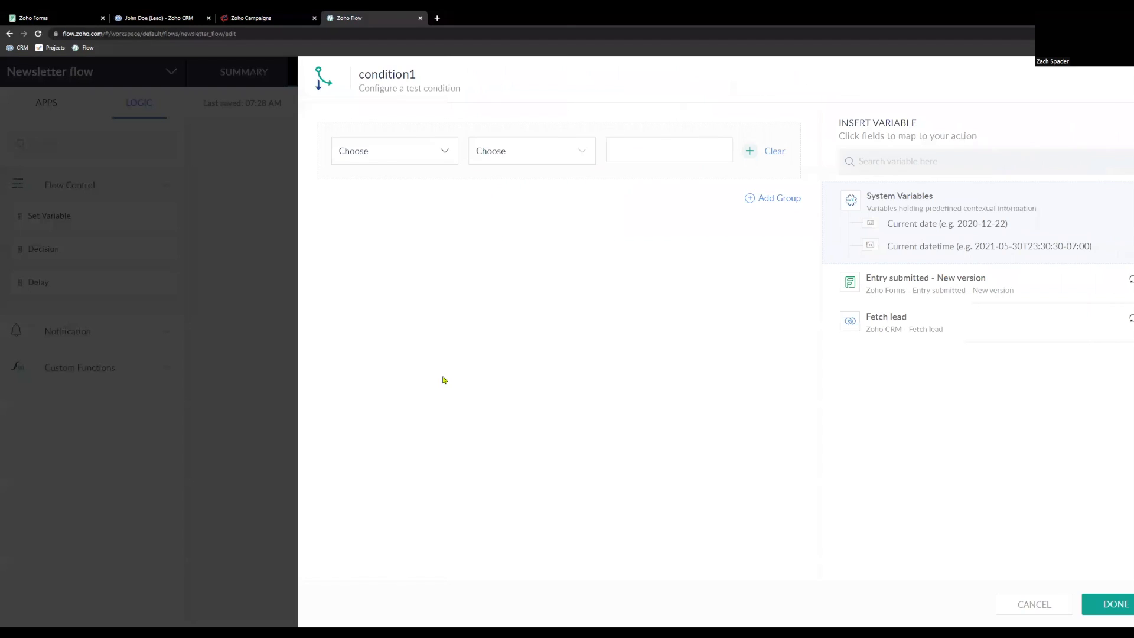
left_click(380, 152)
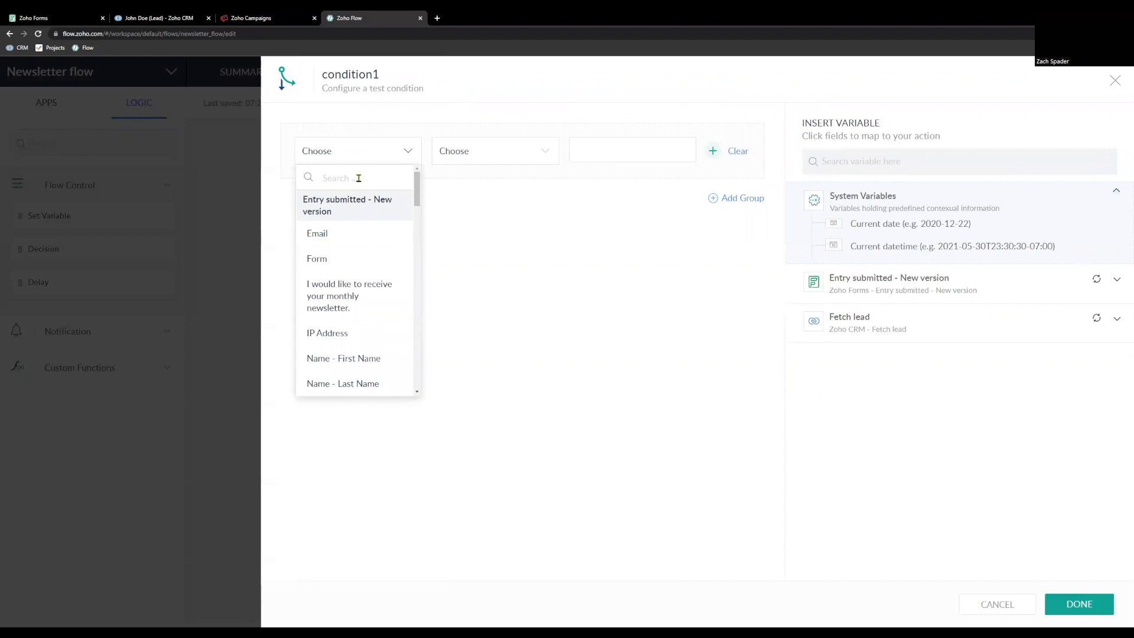
type("lead")
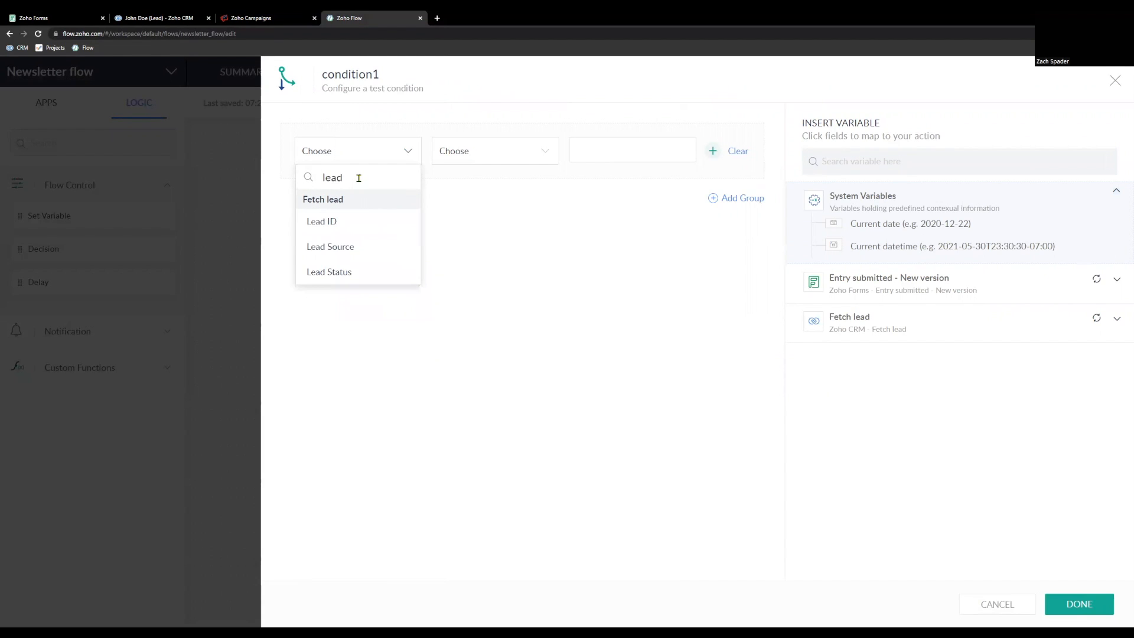
left_click(332, 223)
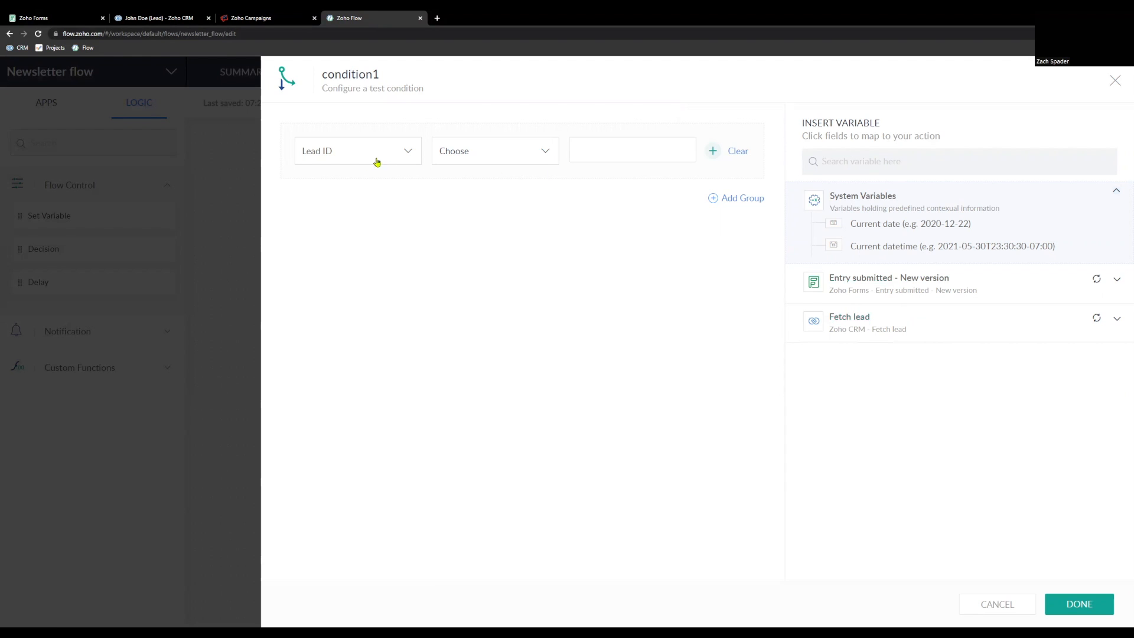
left_click(482, 154)
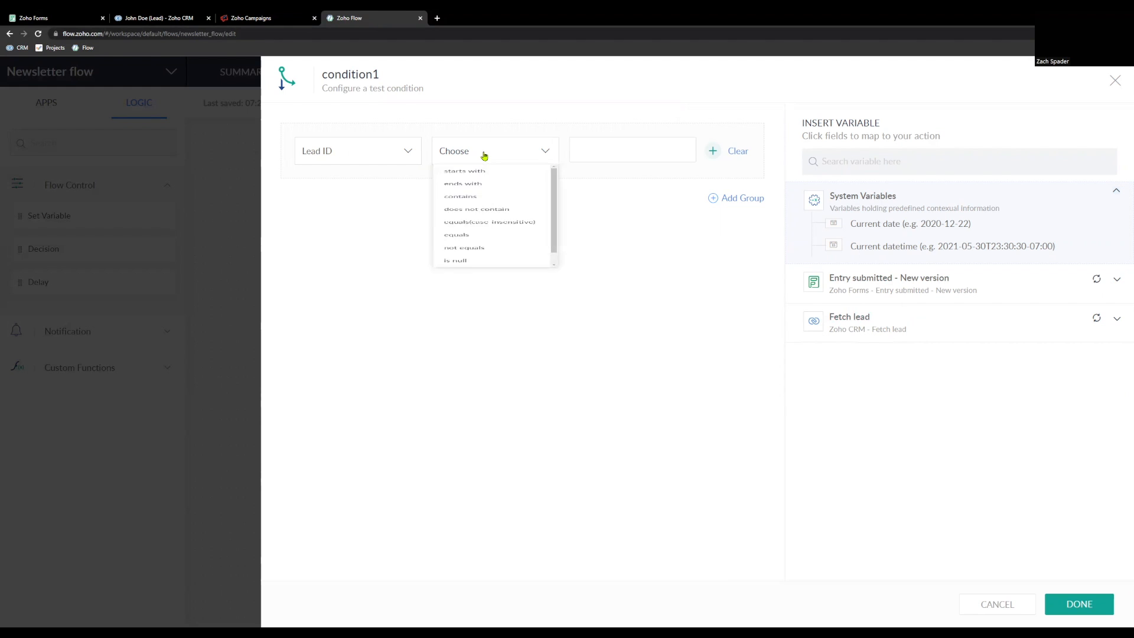
scroll(513, 312, "down", 1)
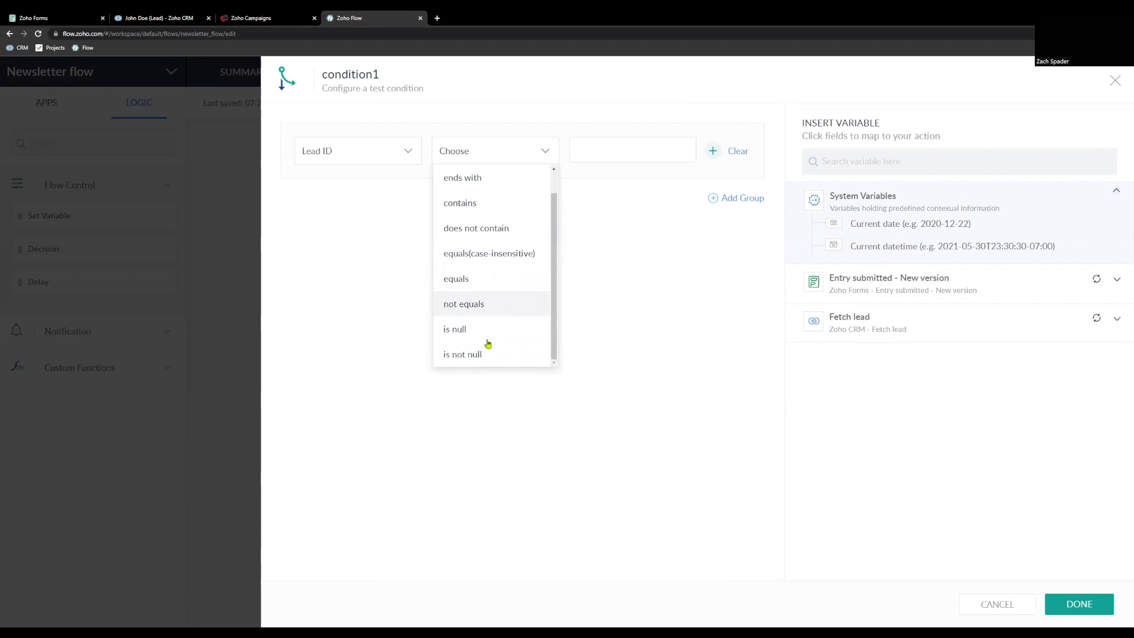
left_click(473, 356)
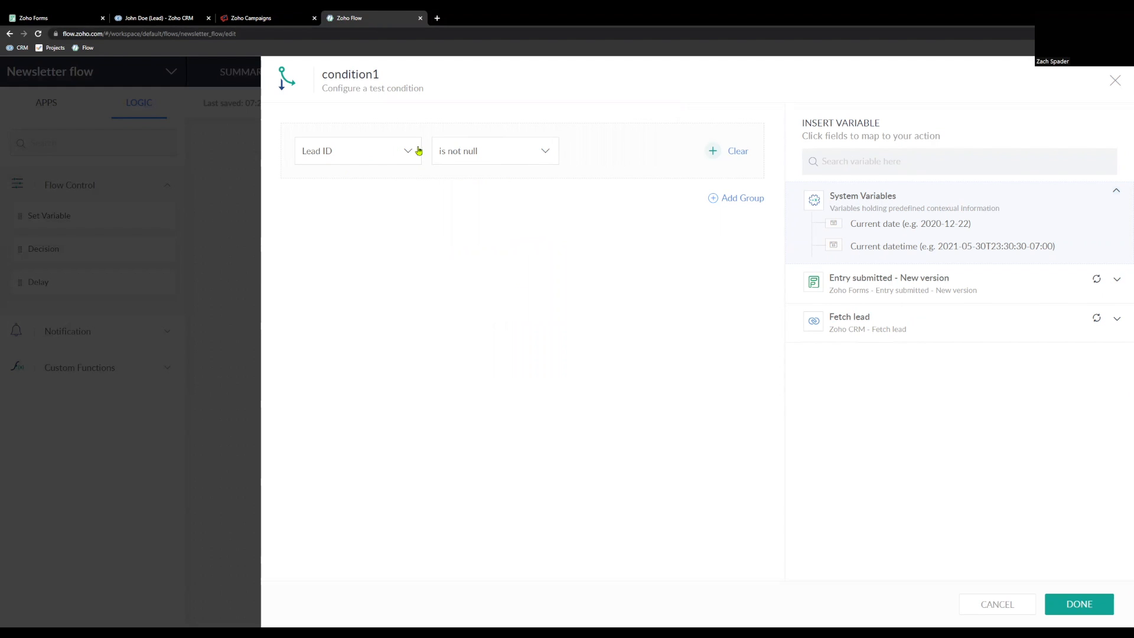
left_click(1074, 599)
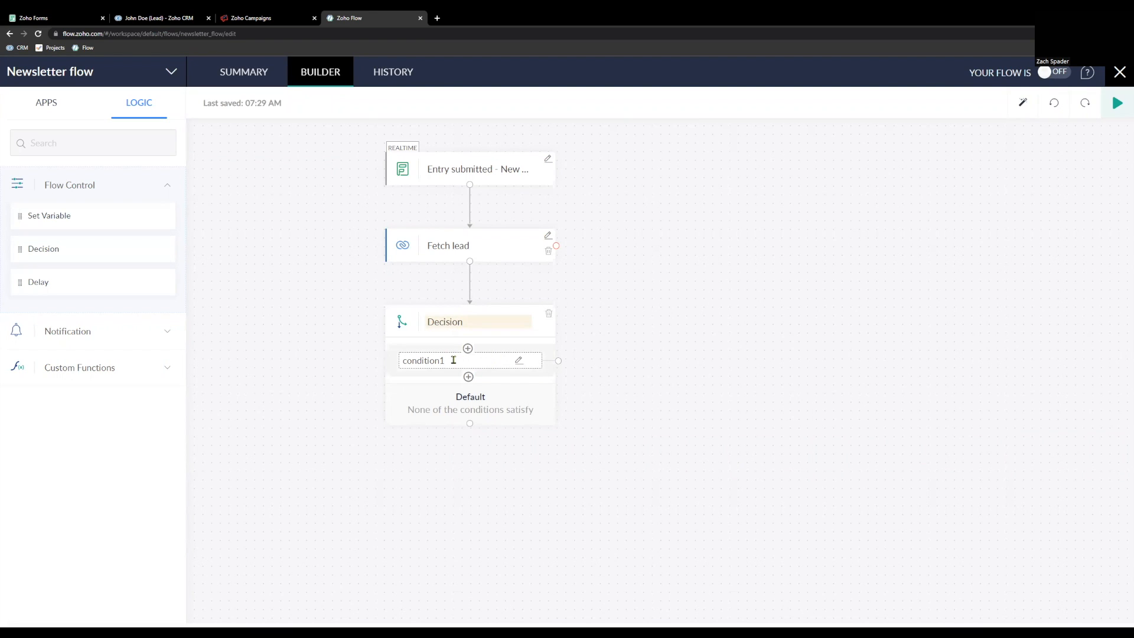
- Rename the condition1 branch to 'Found Lead' and the Decision to 'Check for Lead'
left_click(453, 359)
key("BackSpace")
key("BackSpace")
key("BackSpace")
key("BackSpace")
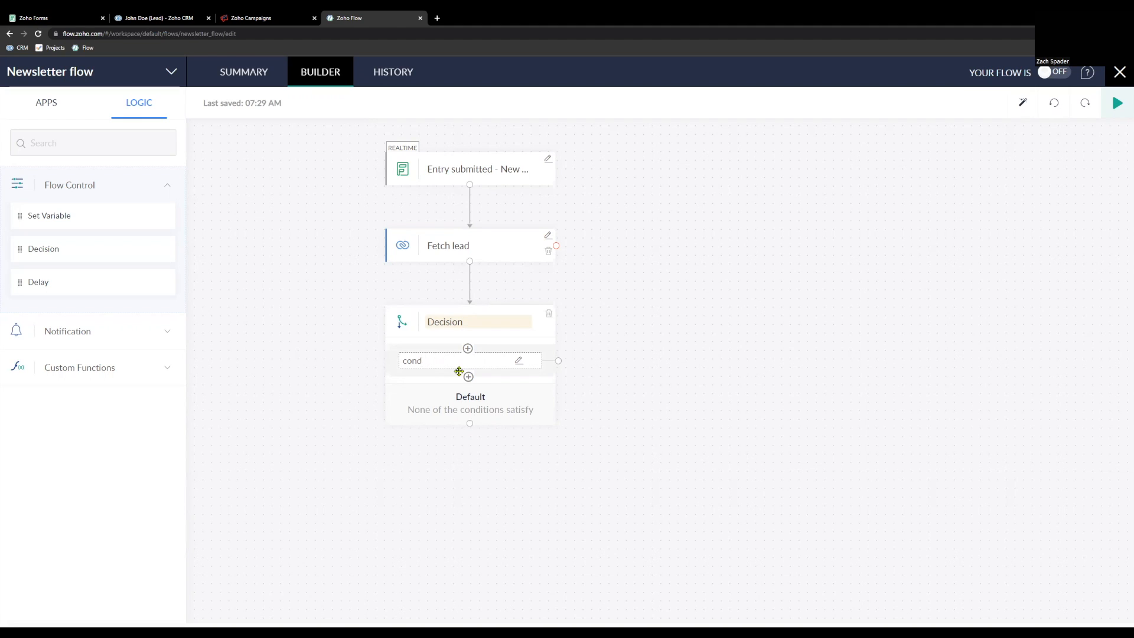
type("Found Lead")
left_click(434, 325)
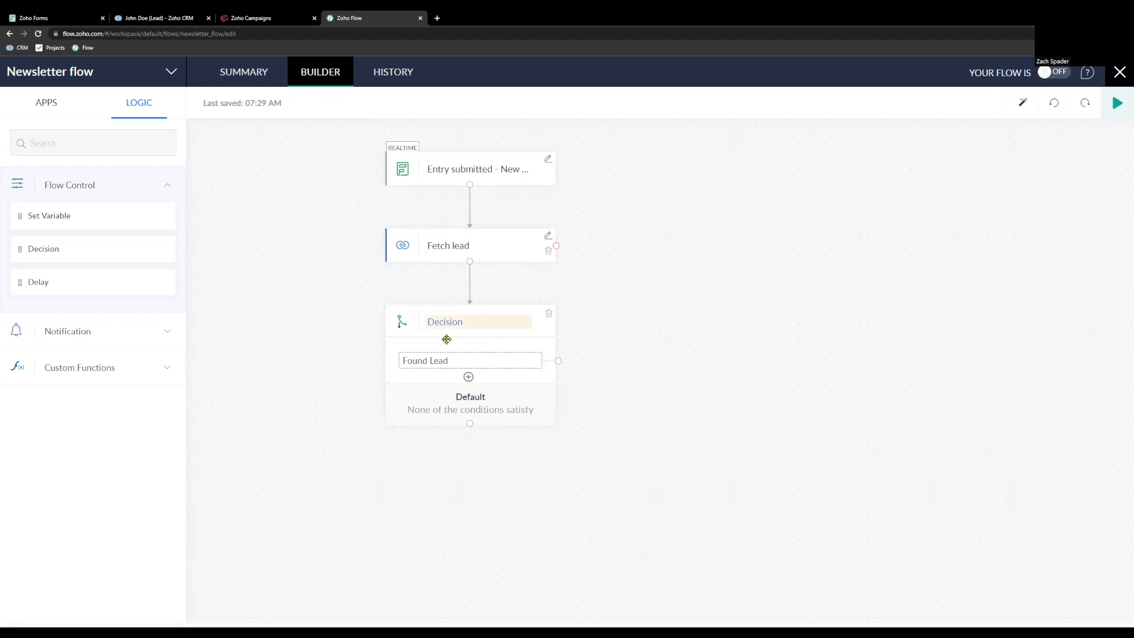
type("Check for Lead")
key("Return")
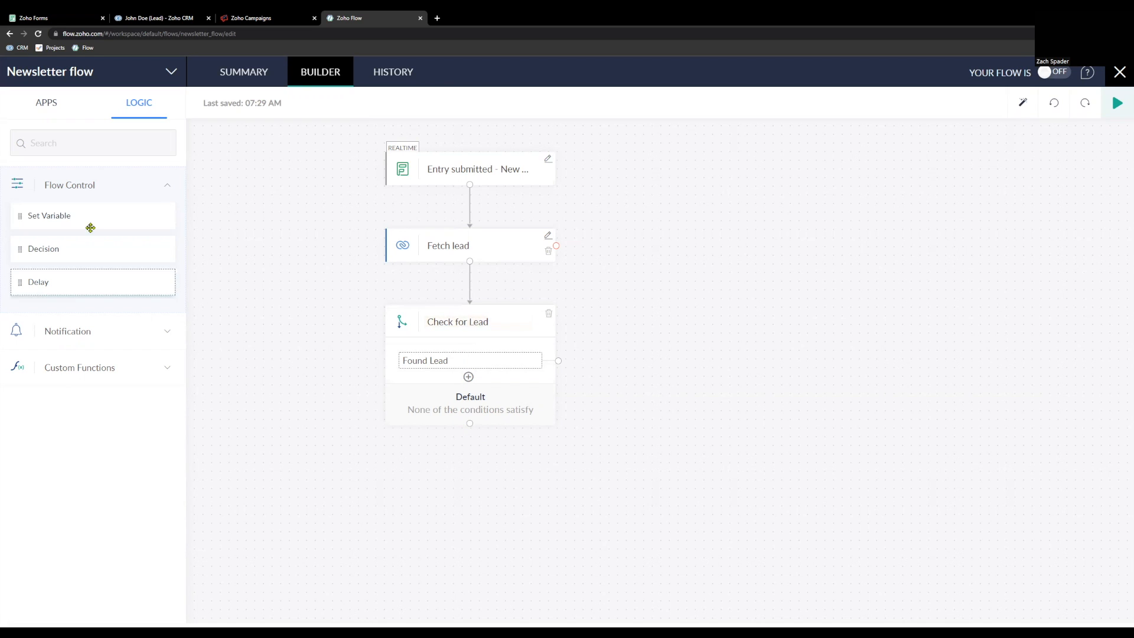
- Add a Zoho CRM Fetch contact step below the Check for Lead decision
left_click(45, 104)
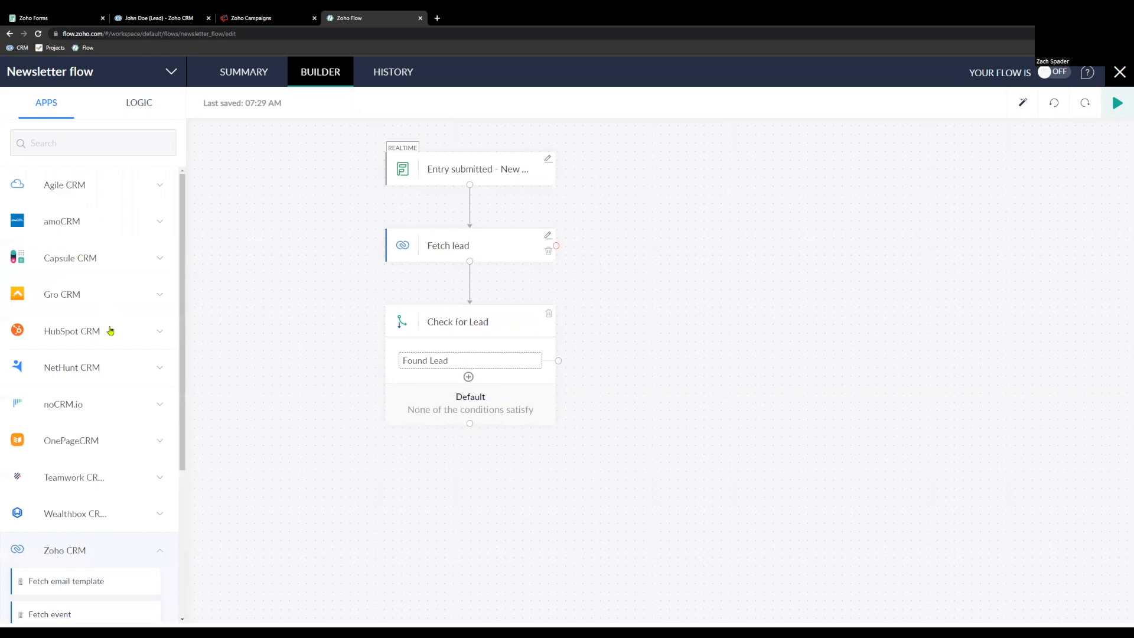
scroll(110, 331, "down", 3)
scroll(148, 372, "down", 1)
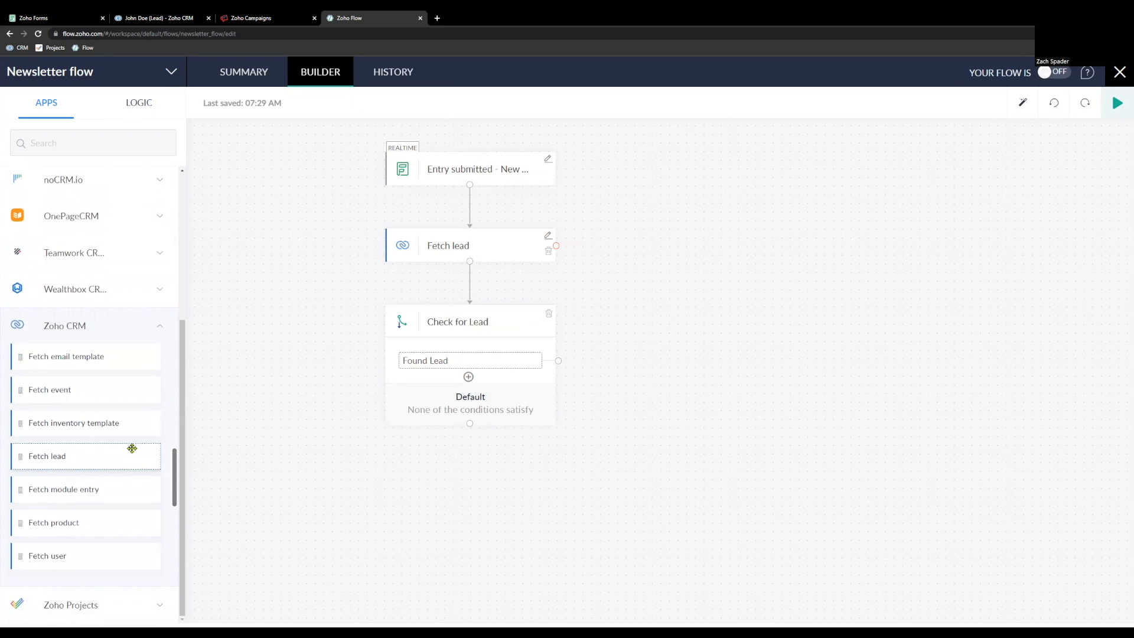
scroll(62, 427, "up", 3)
left_click_drag(39, 422, 448, 486)
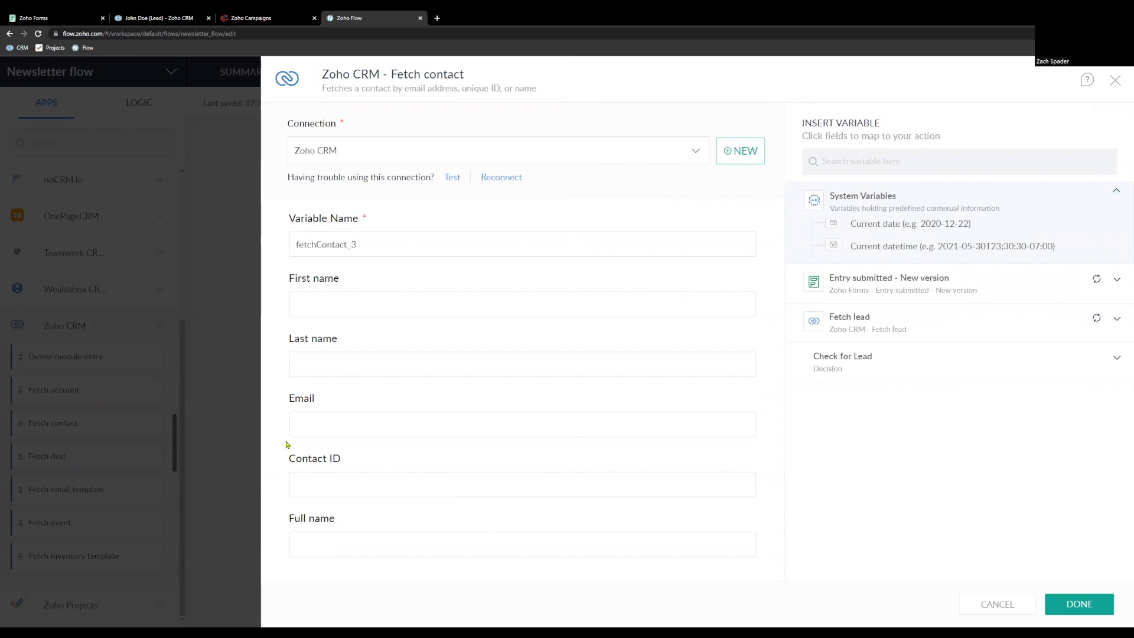
- Make Fetch contact look up by the submitted form's Email and save the step
left_click(307, 426)
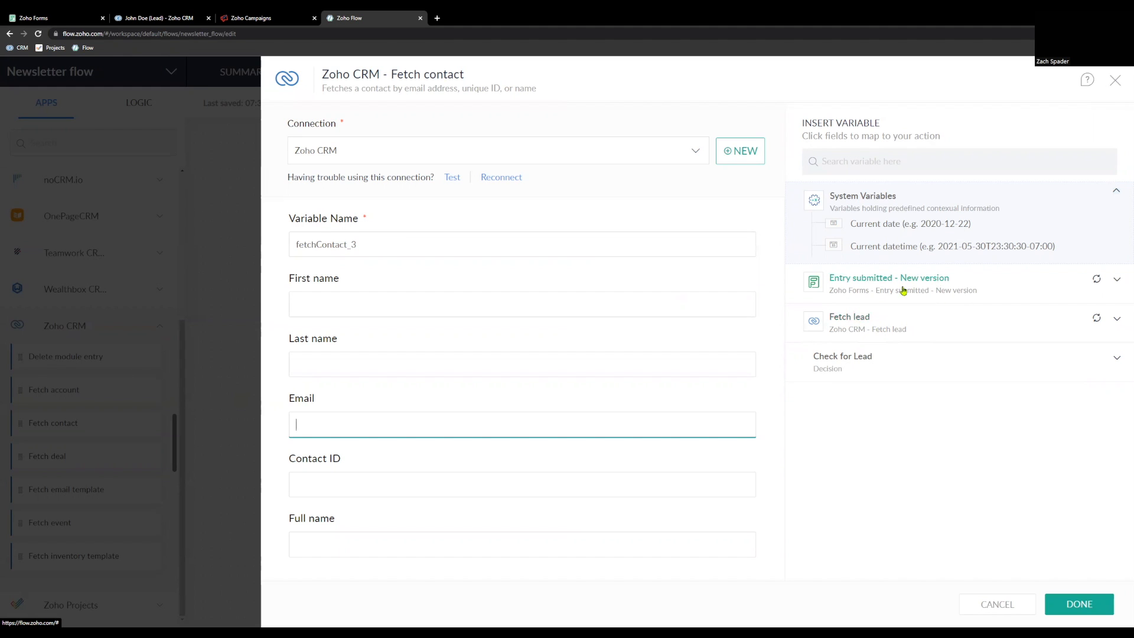
left_click(995, 288)
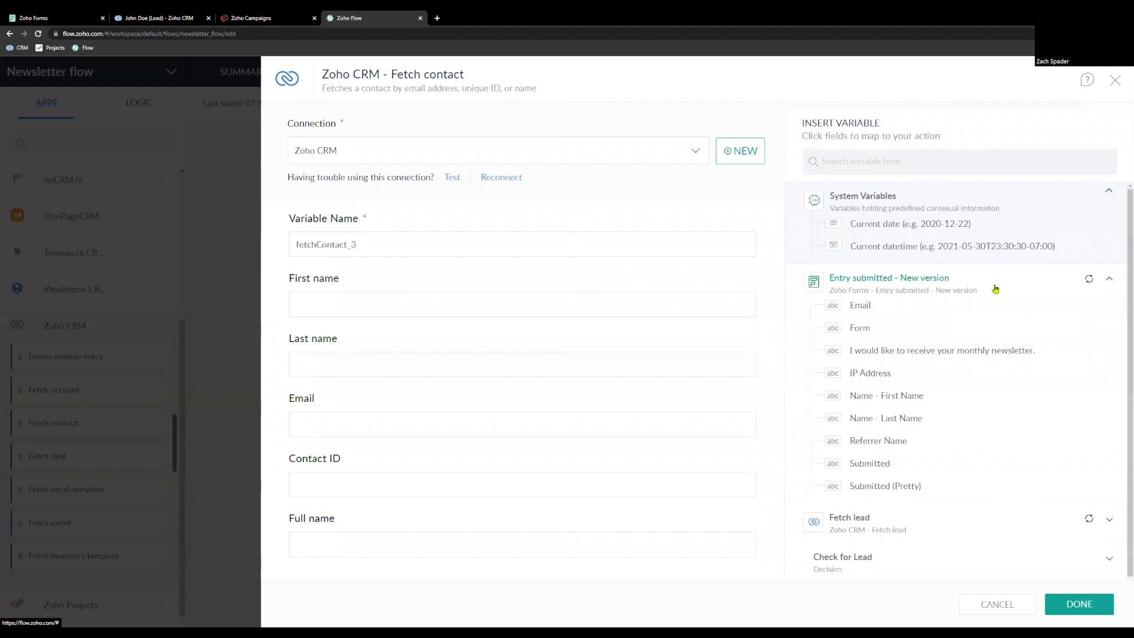
left_click(860, 305)
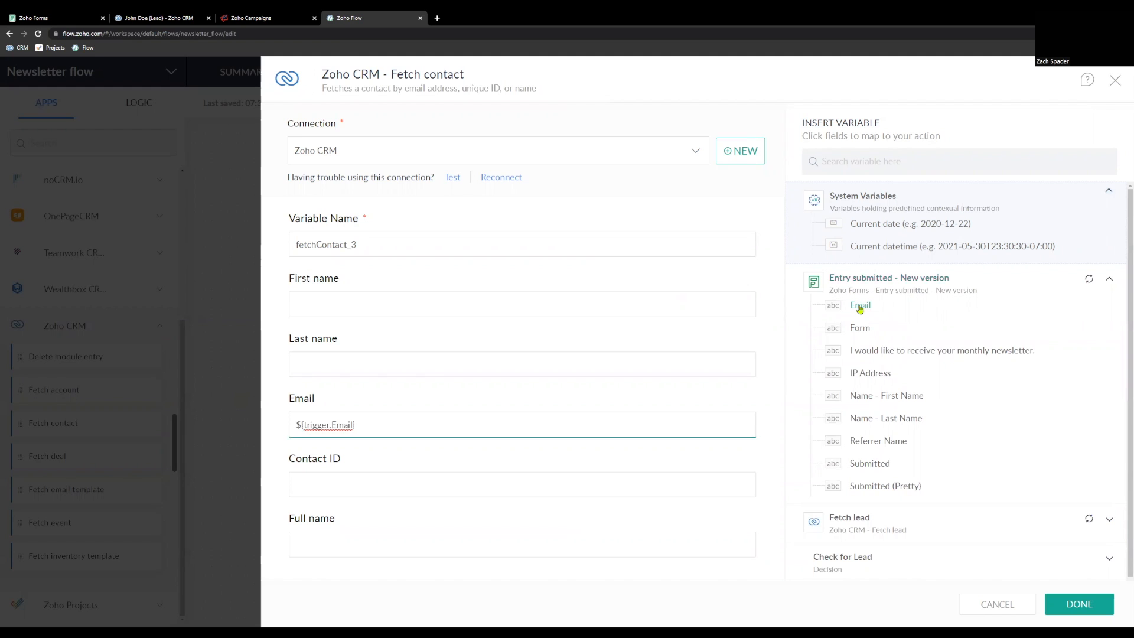
left_click(1073, 599)
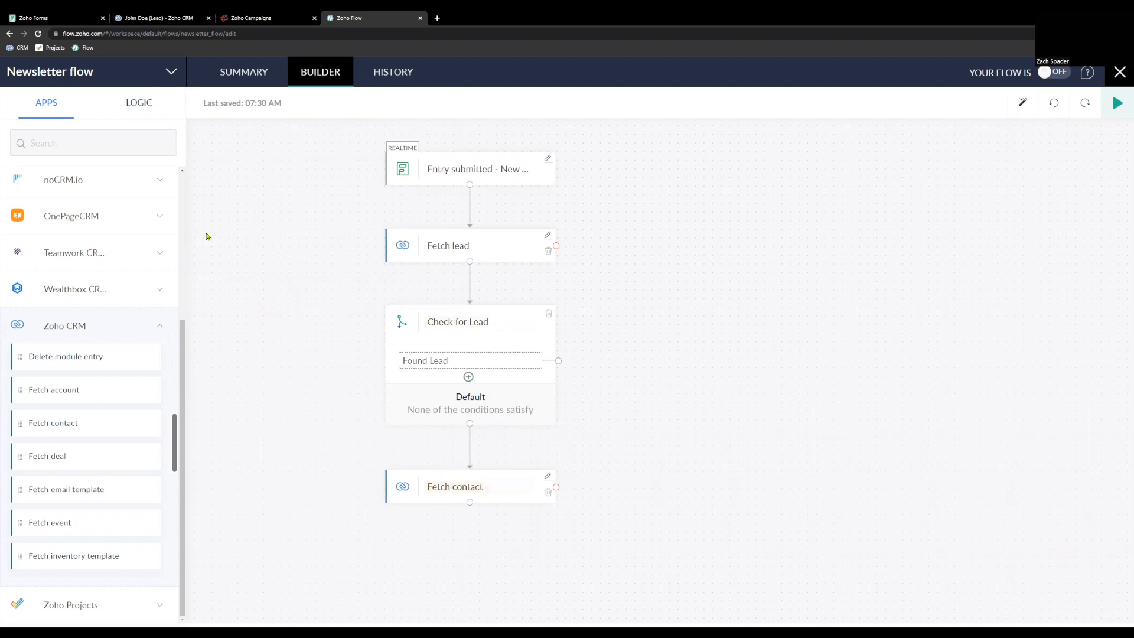
left_click(147, 104)
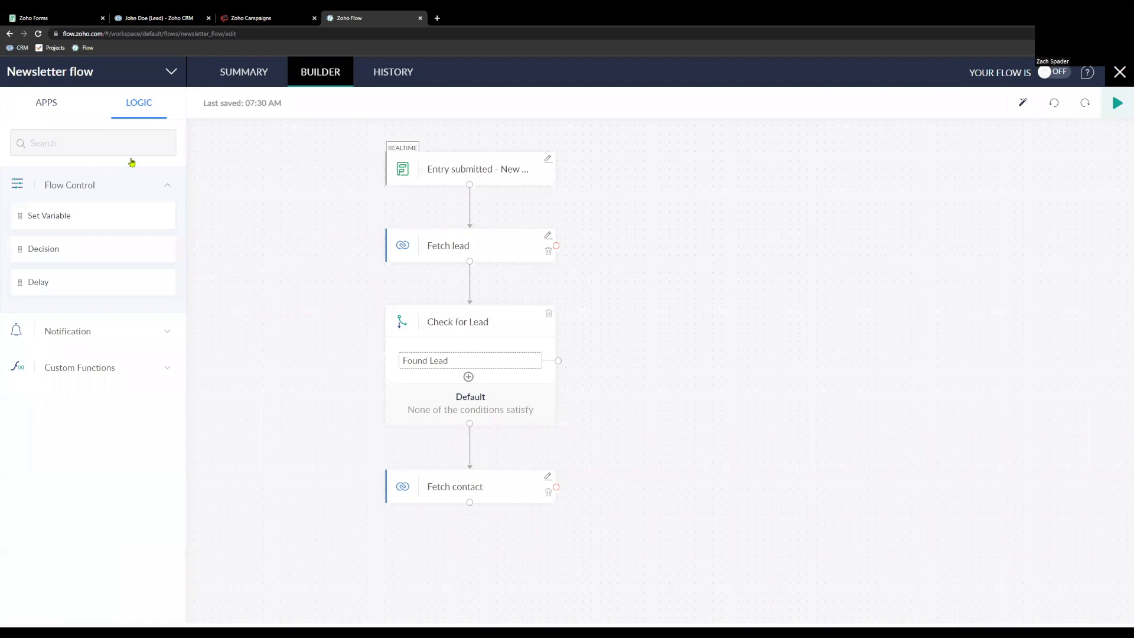
- Add a decision below Fetch contact that tests whether Contact ID is not null
left_click_drag(61, 248, 452, 561)
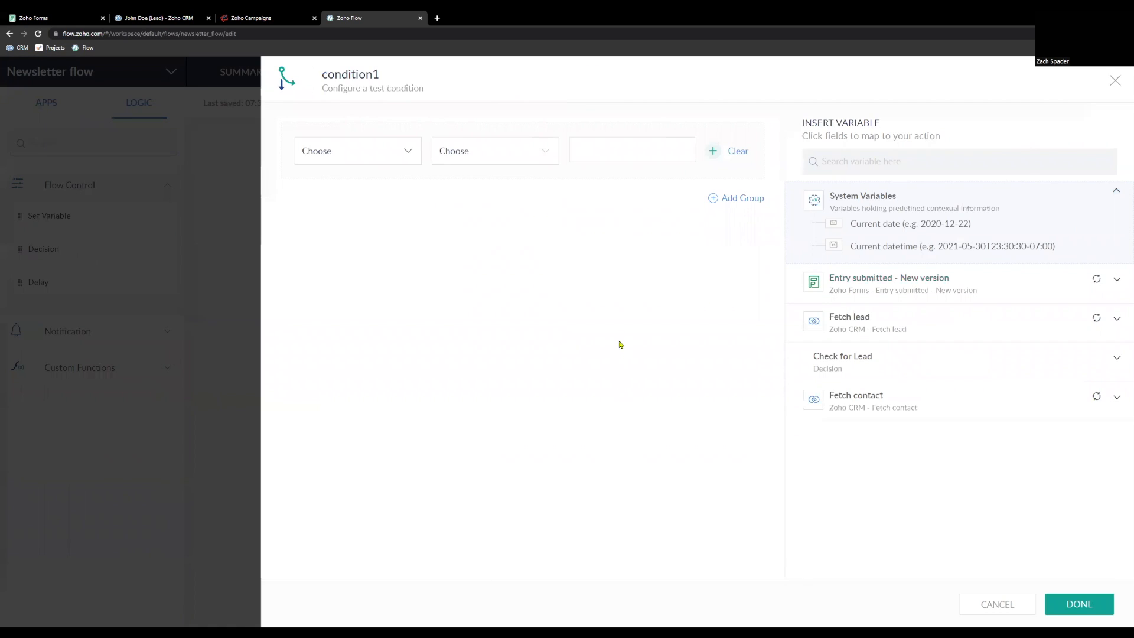
left_click(359, 155)
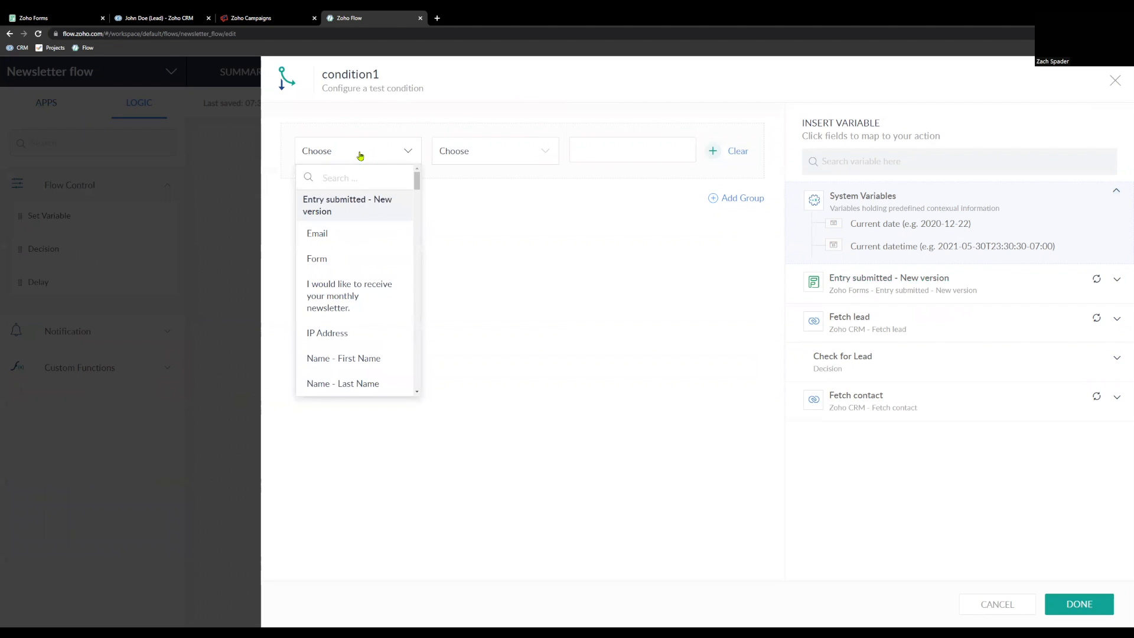
type("contact")
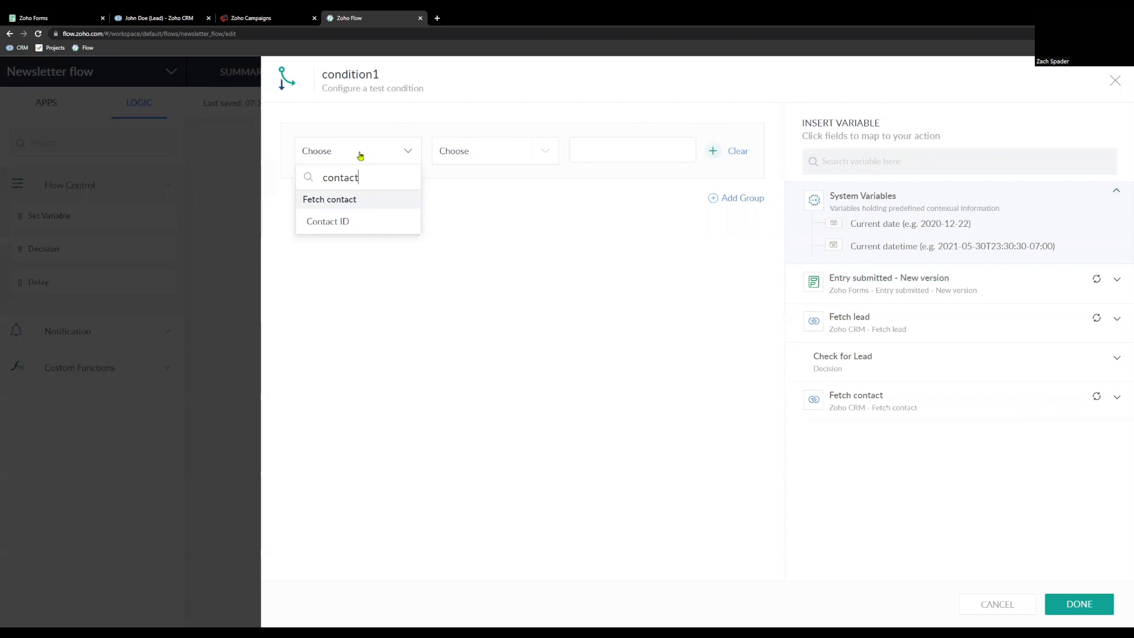
left_click(369, 222)
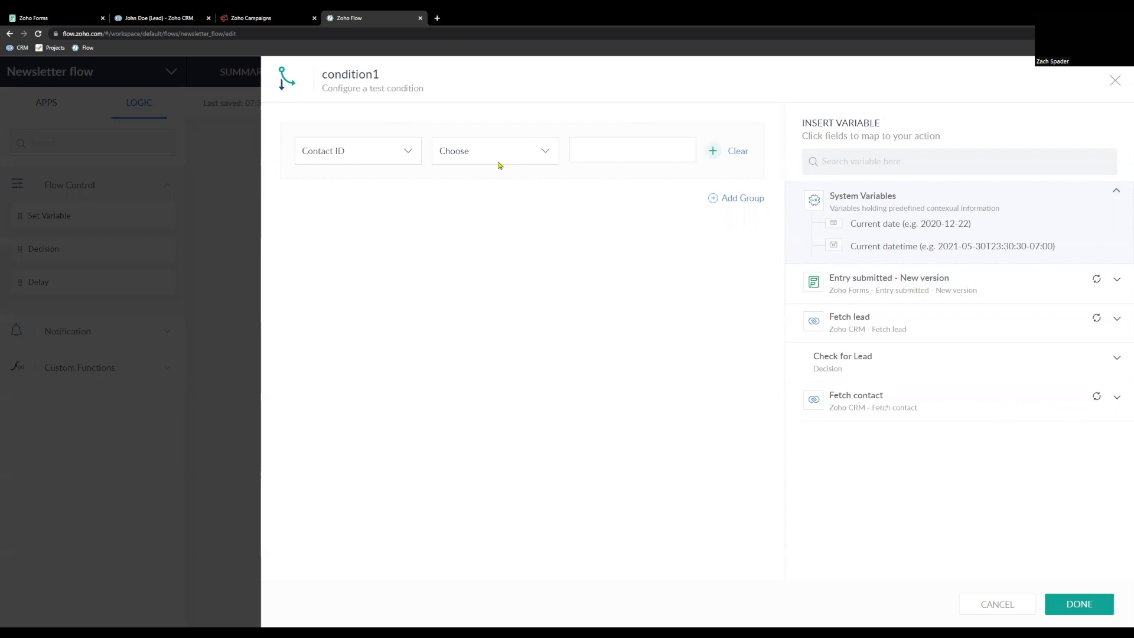
left_click(491, 156)
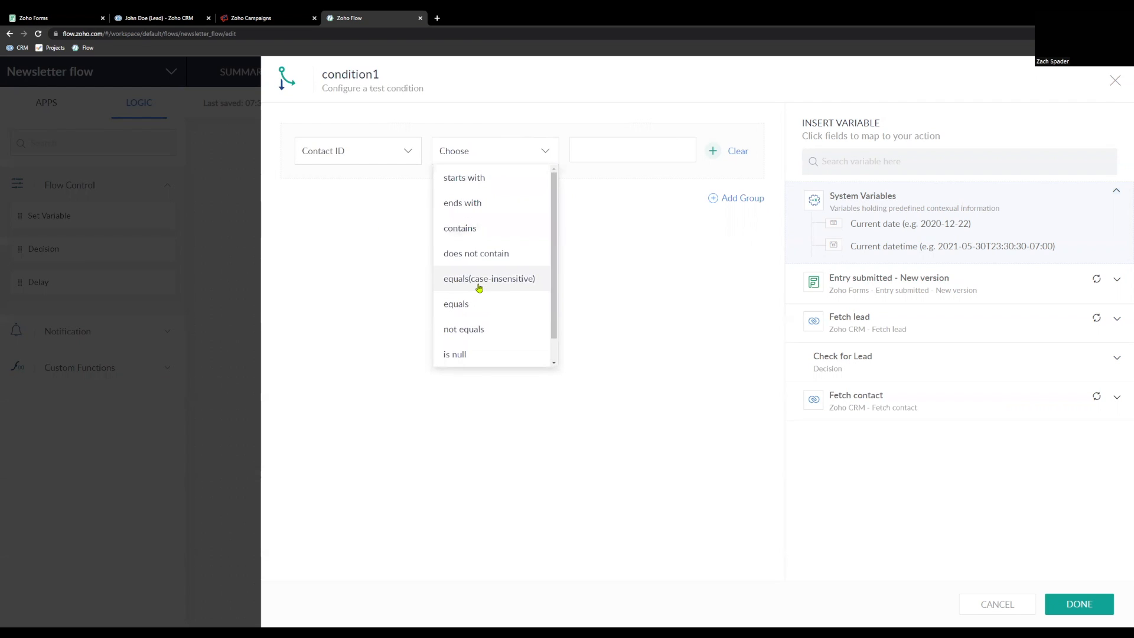
scroll(480, 304, "down", 1)
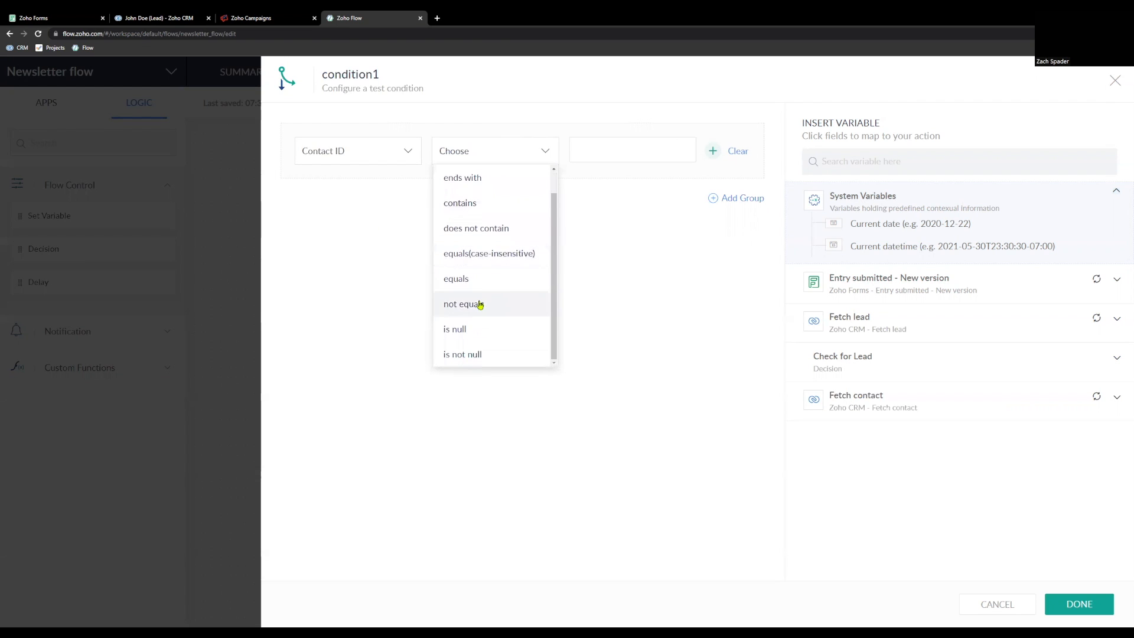
left_click(475, 354)
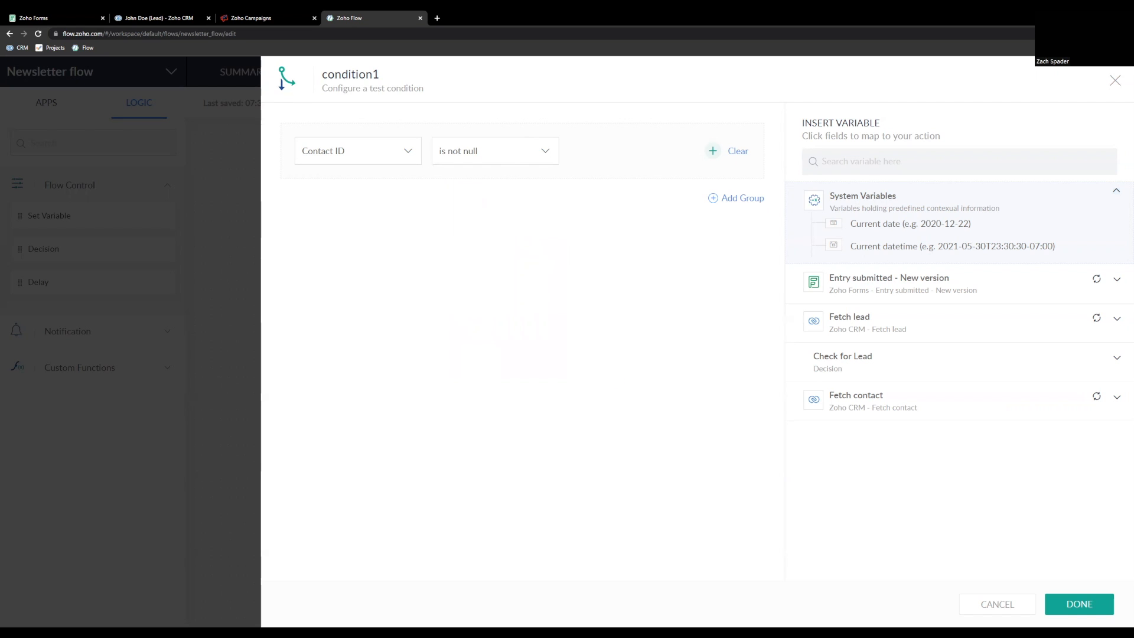
left_click(1068, 611)
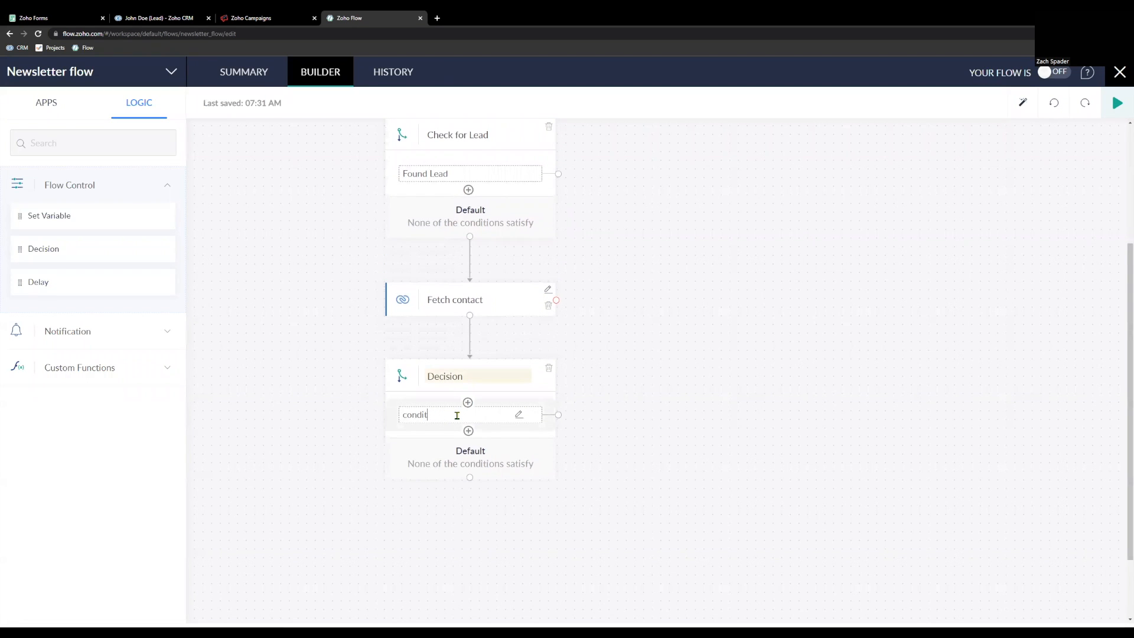
- Name the condition branch 'Found Contact' and the decision 'Check for Contact'
left_click(457, 415)
type("c")
key("BackSpace")
type("Found Contact")
left_click(471, 375)
key("BackSpace")
key("BackSpace")
key("BackSpace")
key("BackSpace")
key("BackSpace")
key("BackSpace")
key("BackSpace")
key("BackSpace")
type("Check for Contact")
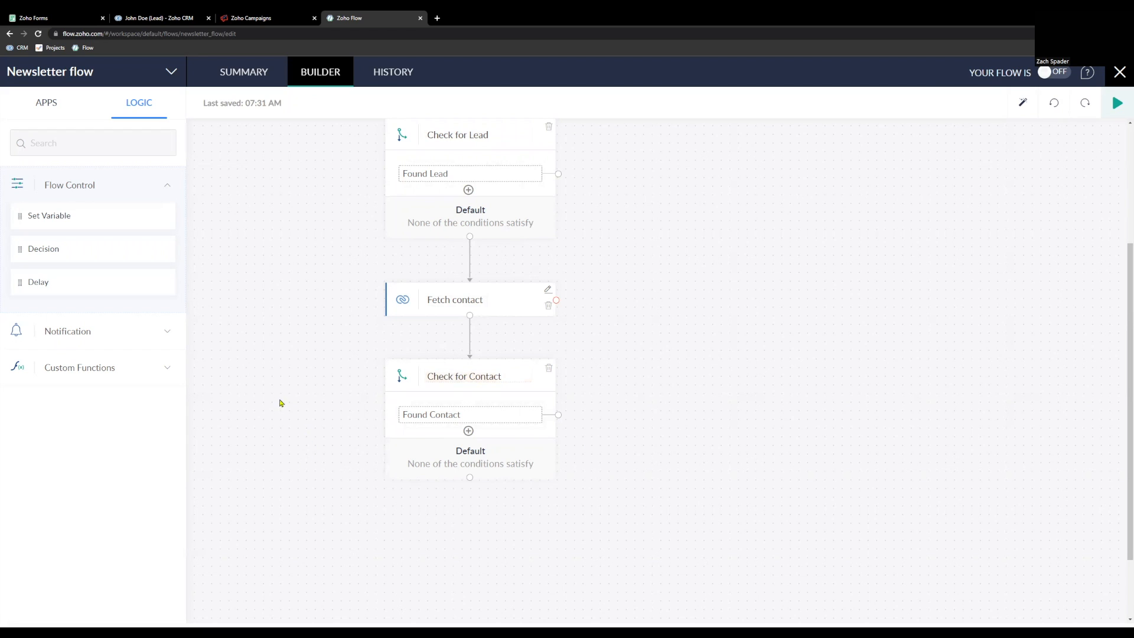
left_click(49, 107)
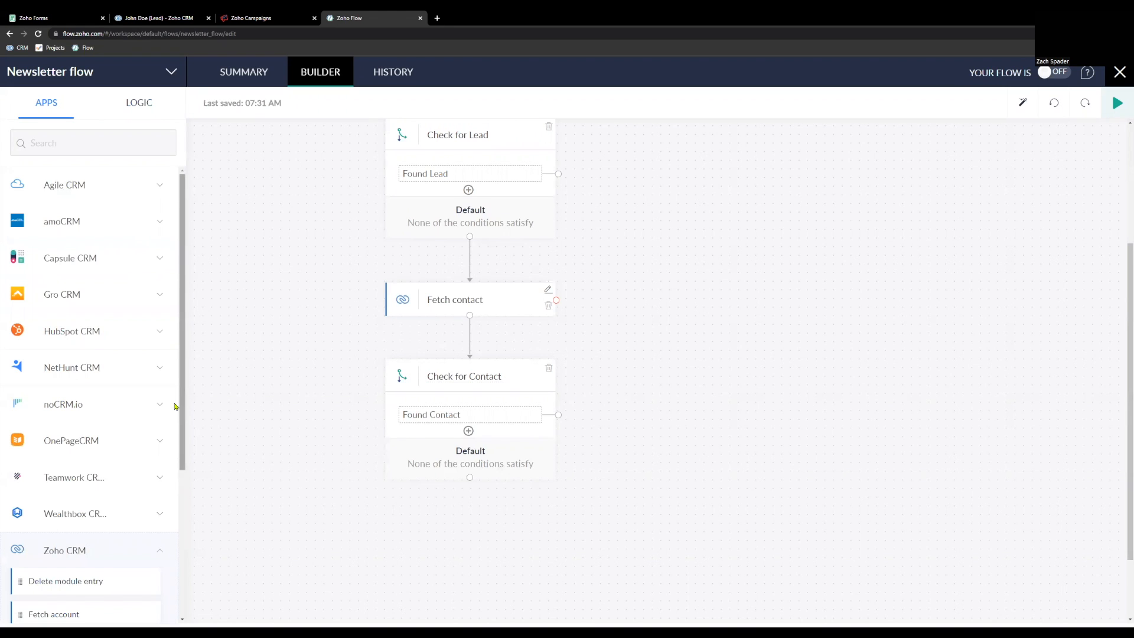
- Place a Create module entry step below Check for Contact, with the module set to Leads
scroll(174, 406, "down", 3)
scroll(111, 455, "up", 2)
scroll(110, 461, "up", 3)
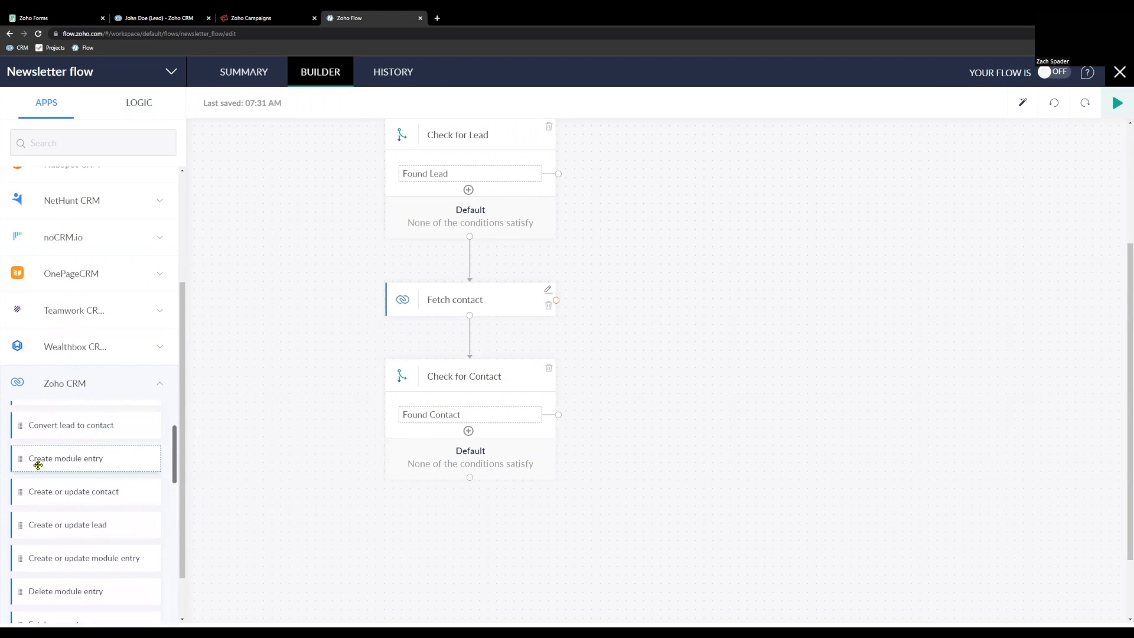
left_click_drag(64, 466, 469, 541)
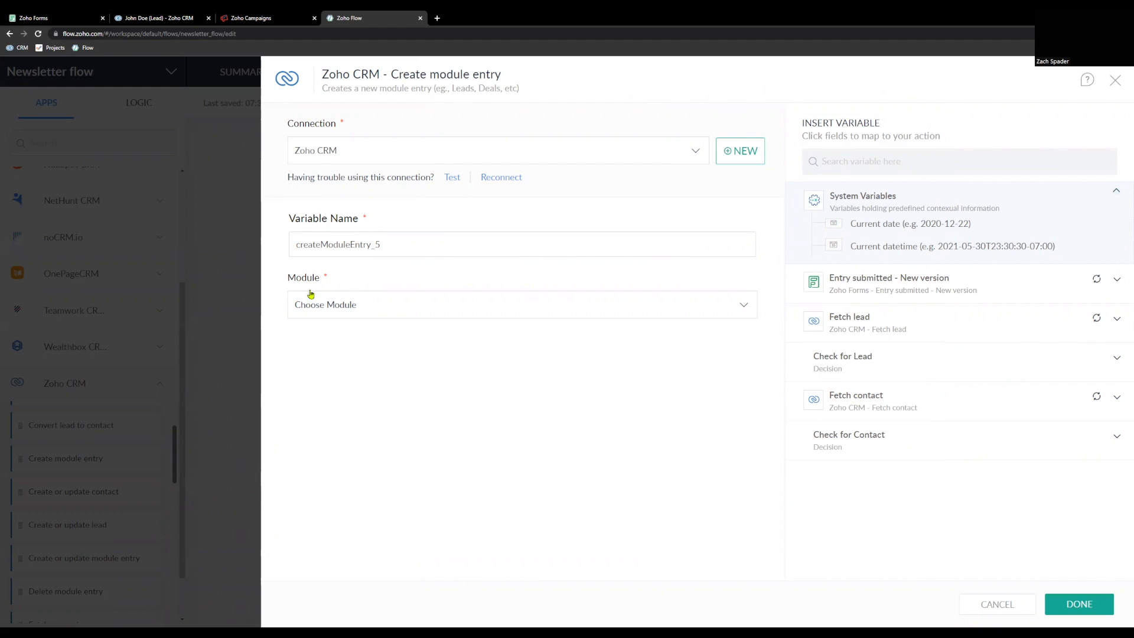
left_click(362, 306)
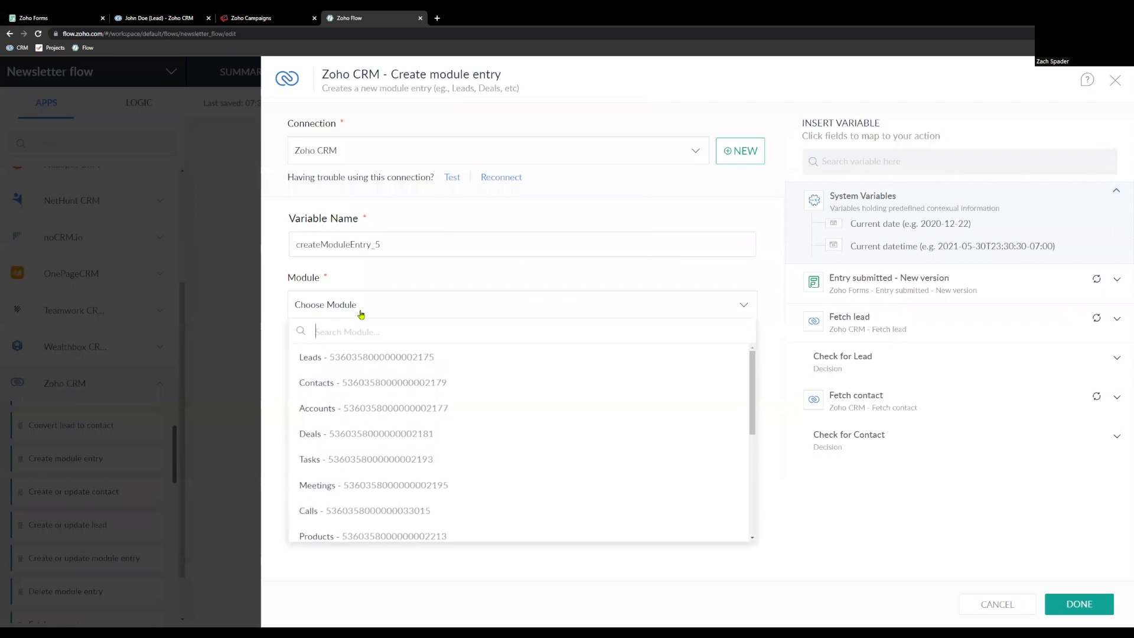
left_click(327, 358)
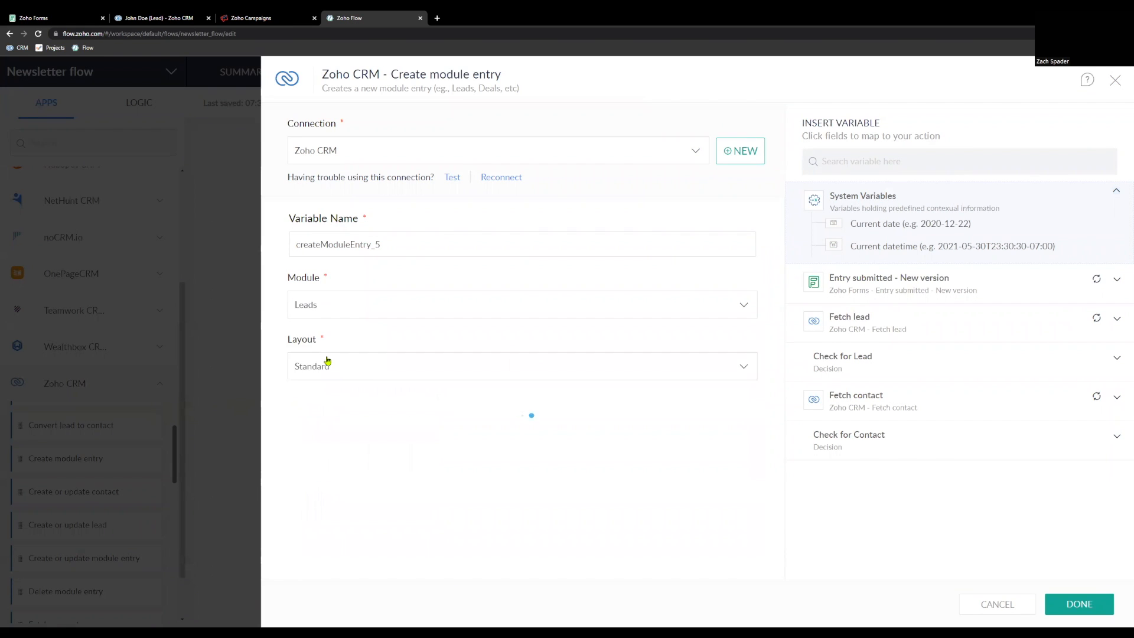
scroll(754, 397, "down", 5)
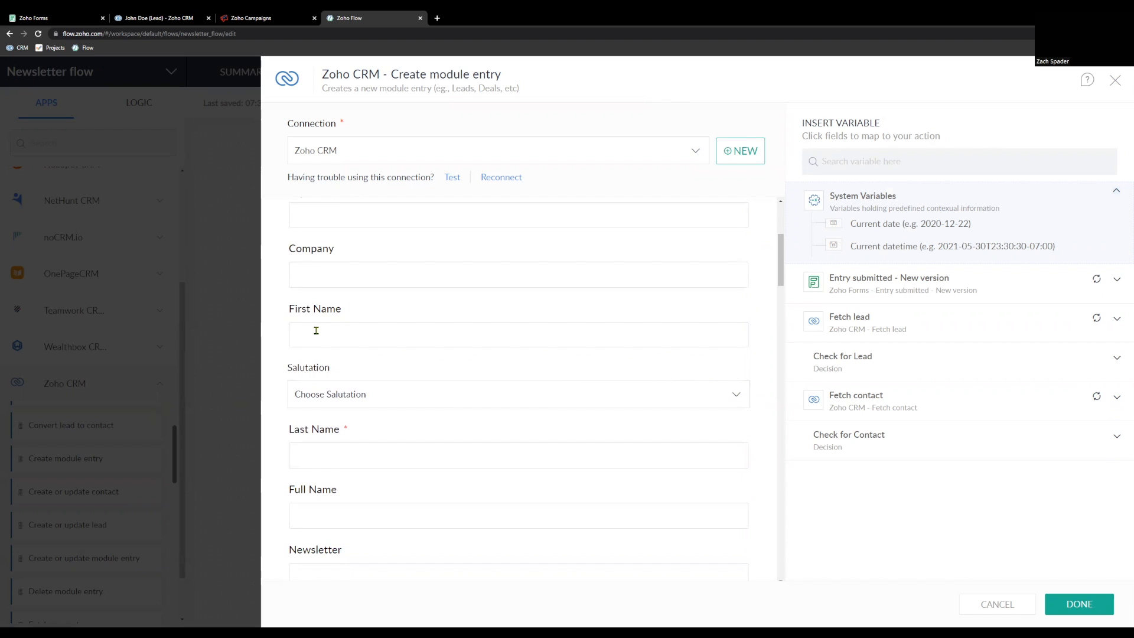
scroll(360, 442, "down", 1)
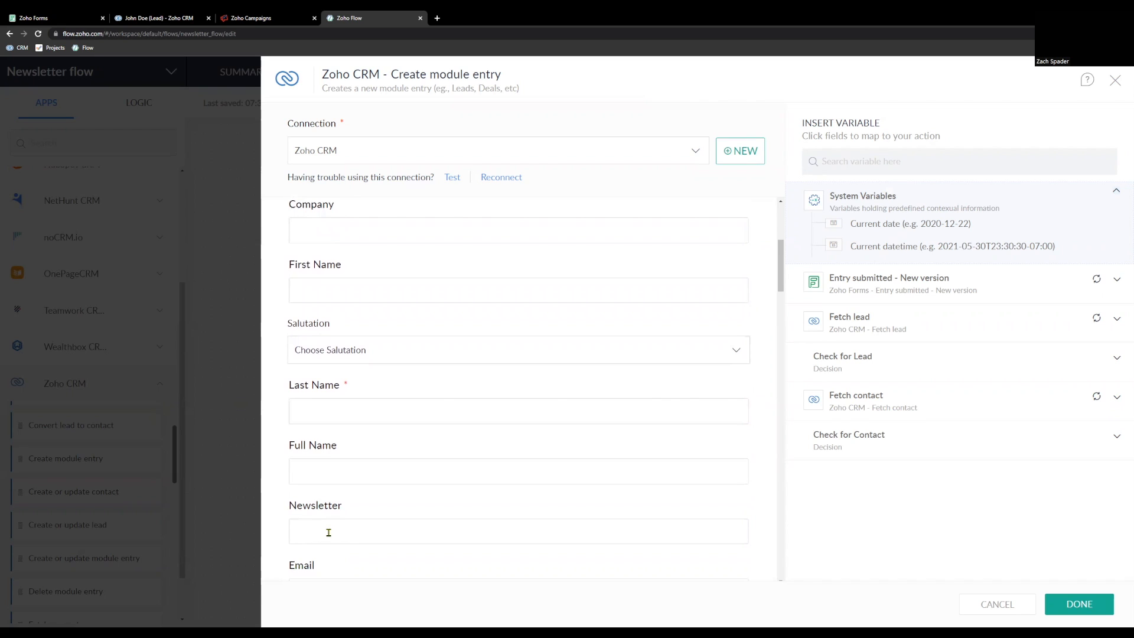
scroll(321, 267, "up", 1)
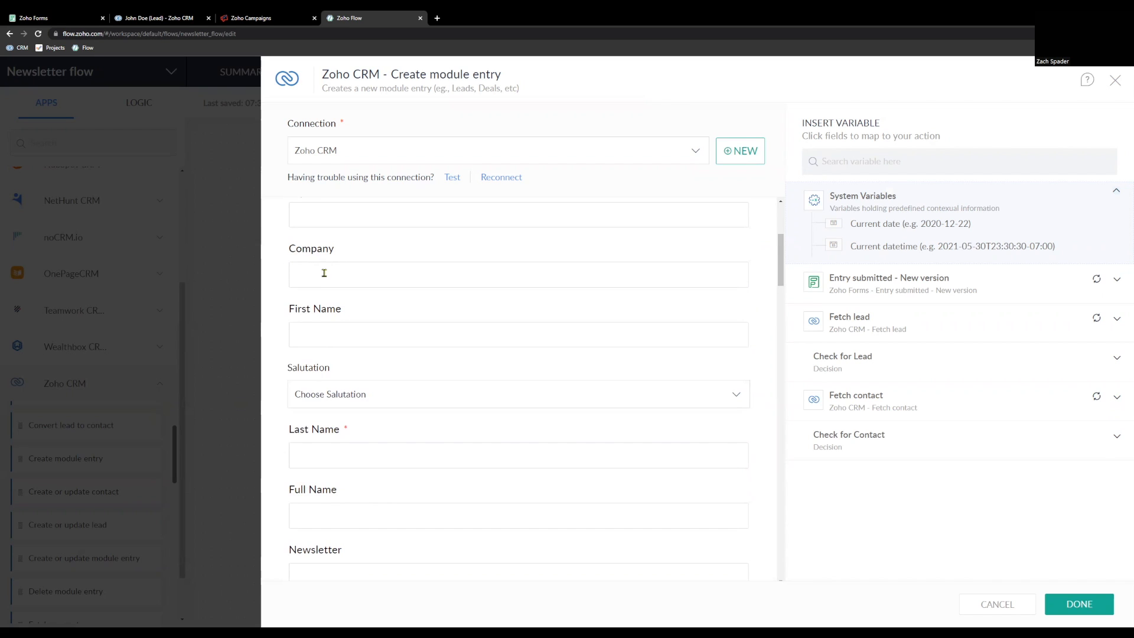
- Map the form's first name, last name, Email and newsletter answer into the lead, then save
left_click(316, 330)
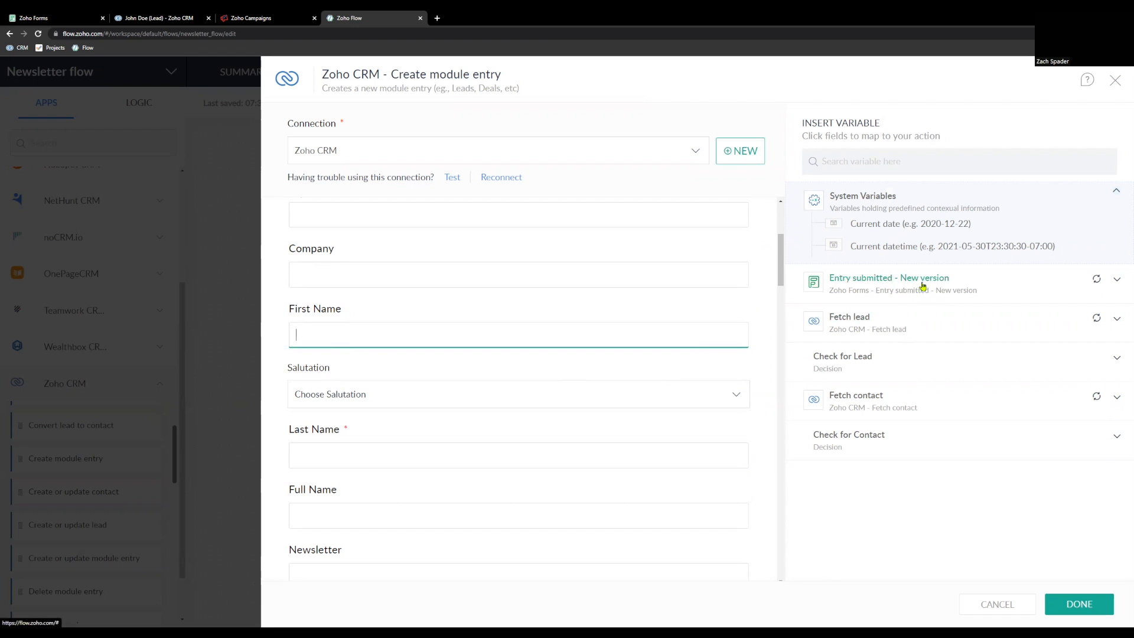
left_click(1033, 287)
left_click(905, 399)
left_click(301, 458)
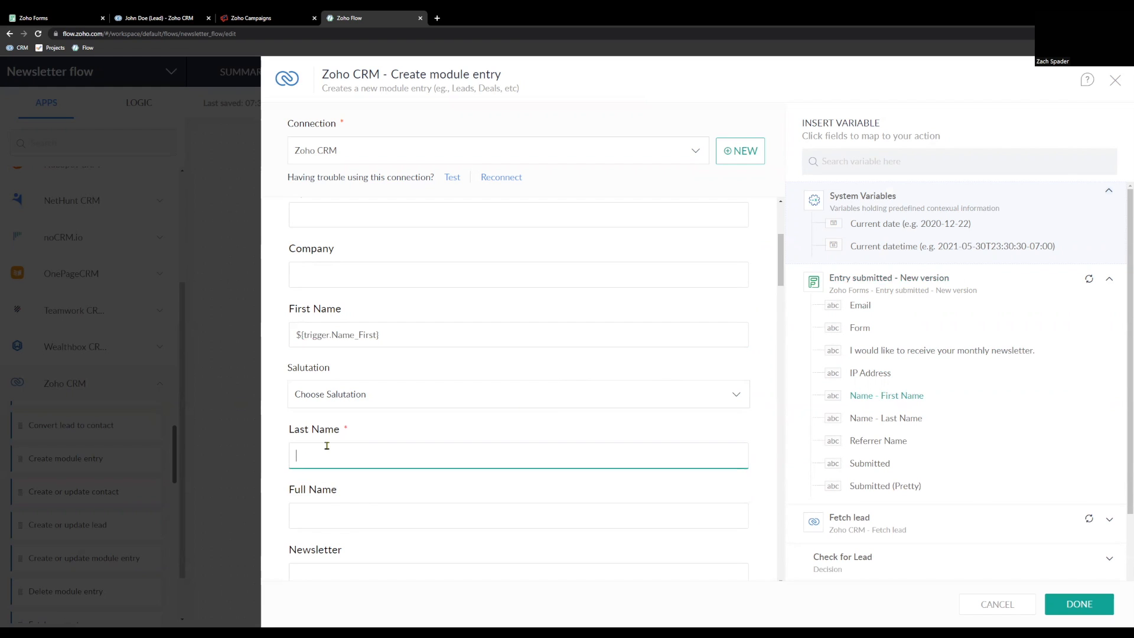
left_click(903, 418)
scroll(773, 407, "down", 2)
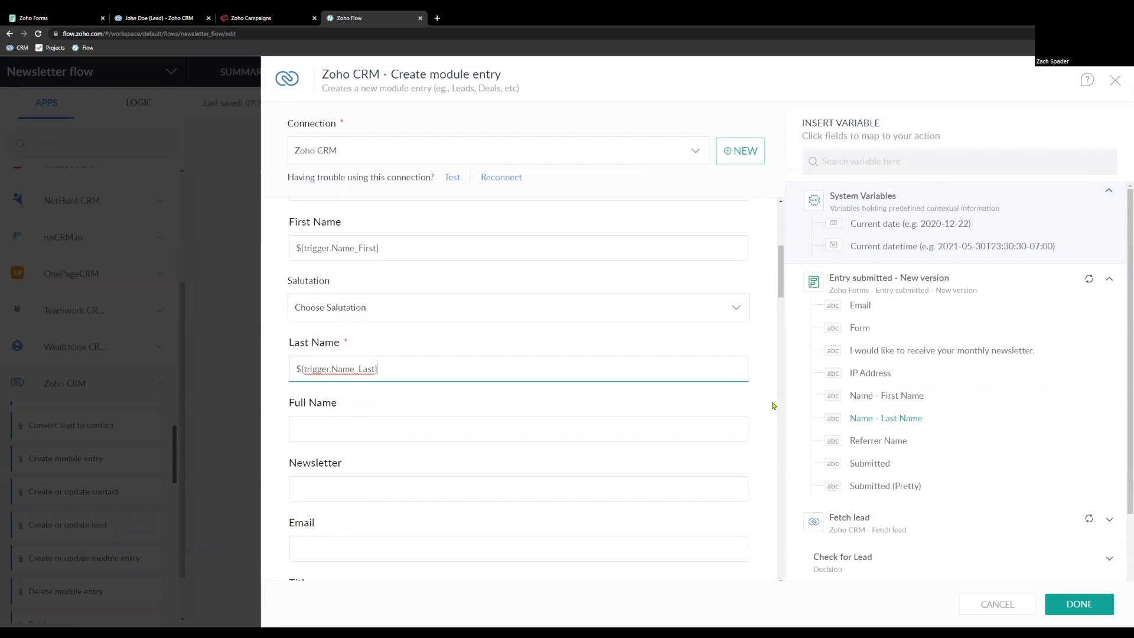
left_click(342, 498)
left_click(860, 305)
left_click(332, 439)
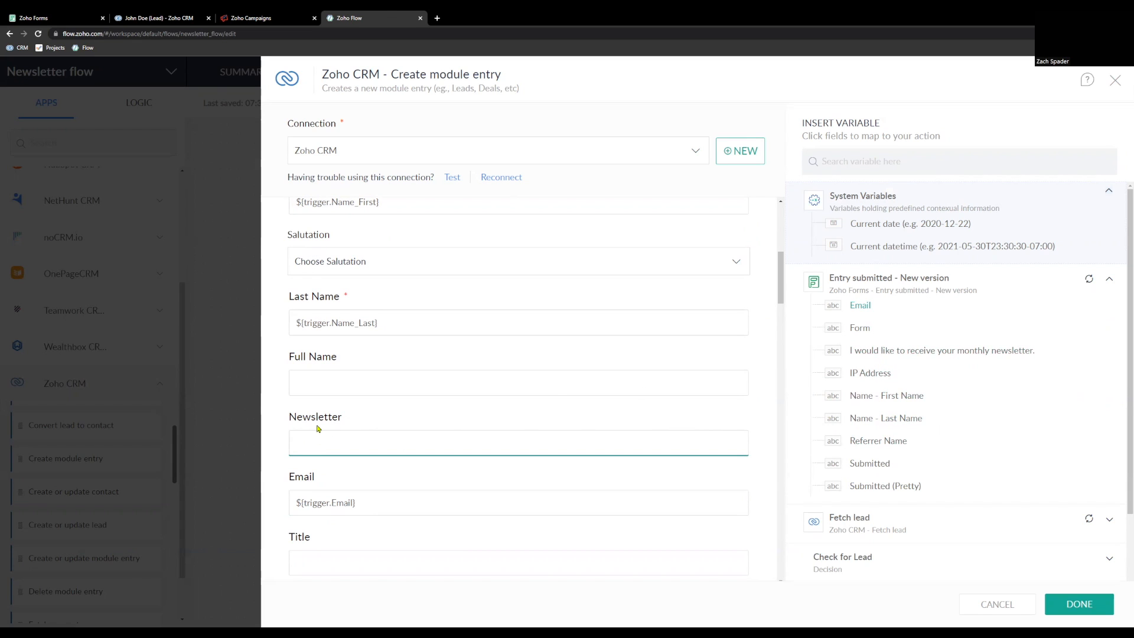
left_click(910, 353)
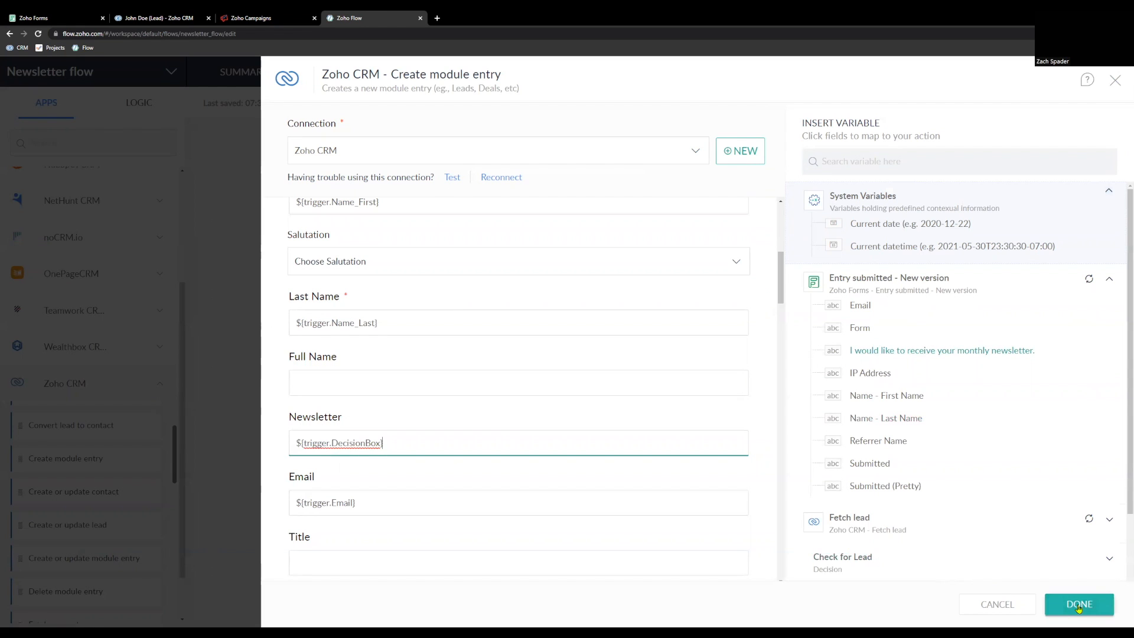
left_click(1092, 602)
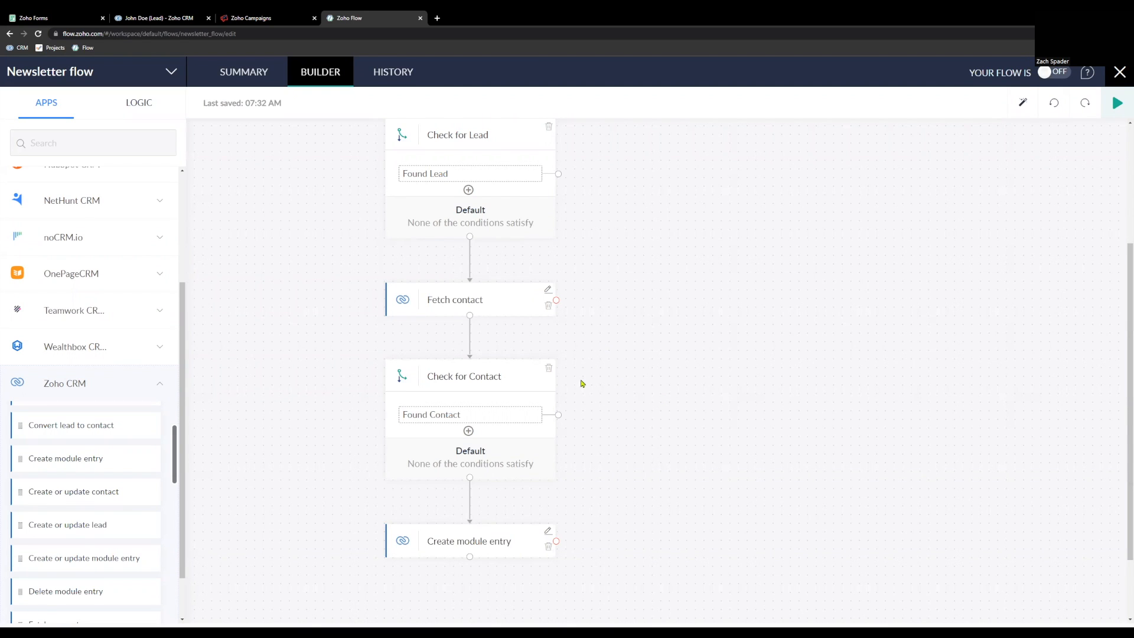
- Drag Zoho CRM's Update module entry onto the Found Lead branch of Check for Lead
scroll(588, 371, "up", 1)
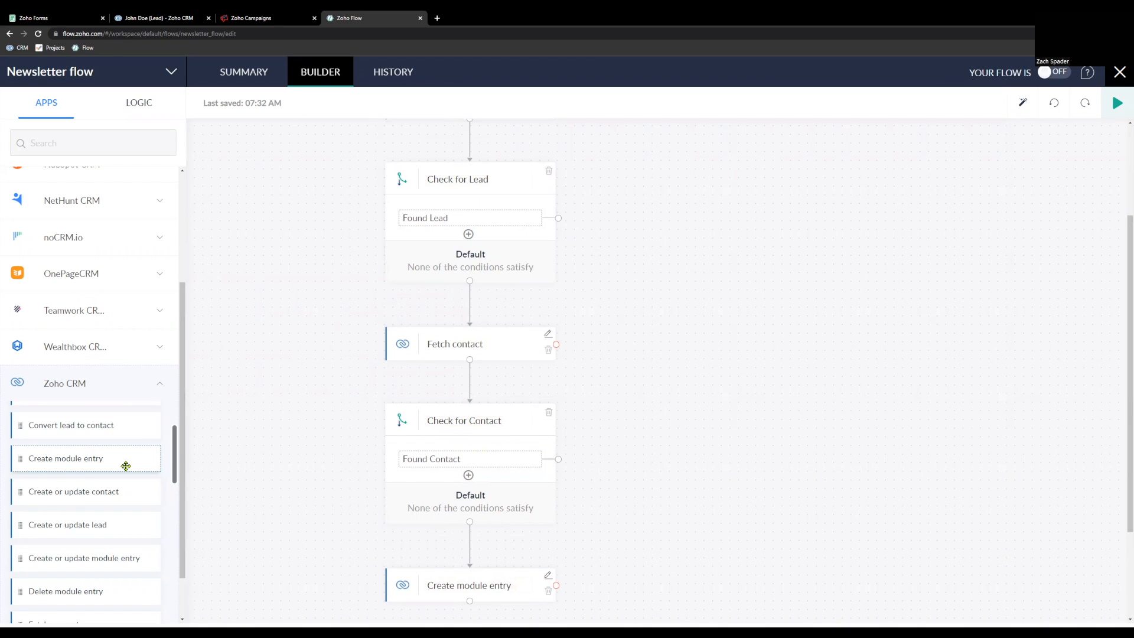
scroll(112, 466, "down", 3)
scroll(110, 468, "down", 2)
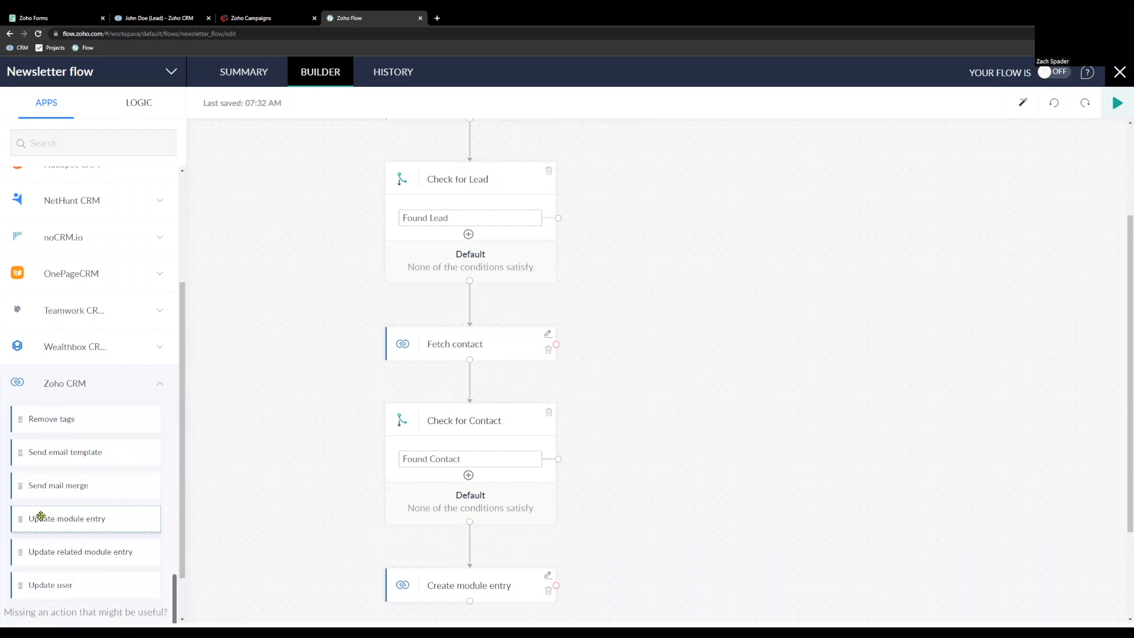
left_click_drag(369, 452, 608, 260)
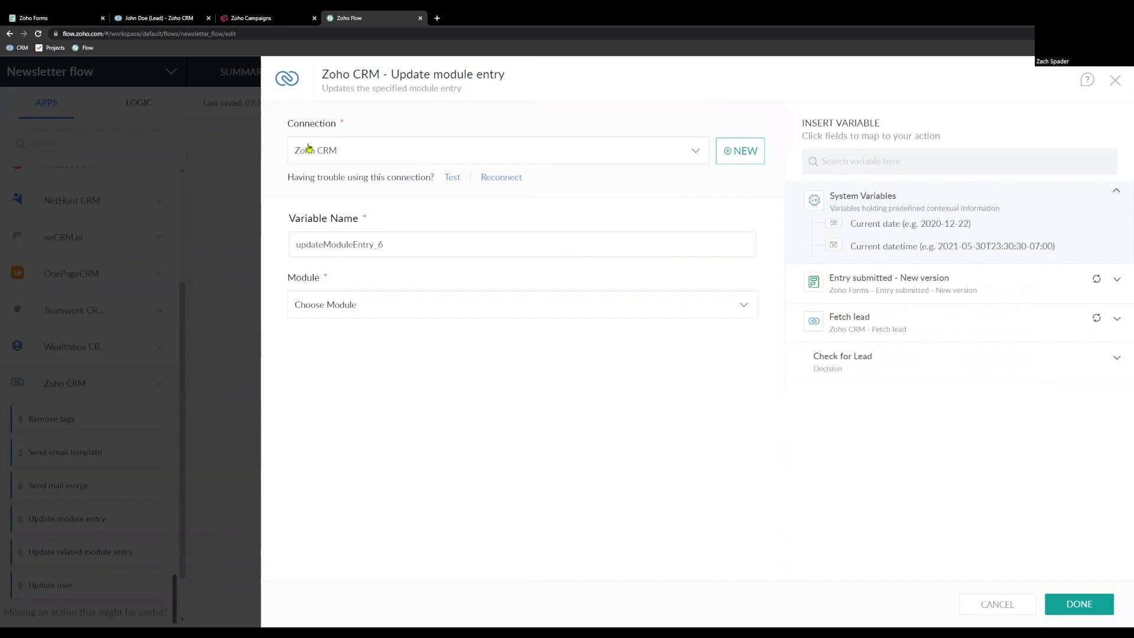
- Set the update's module to Leads and its Entry Id to Fetch lead's Lead ID
left_click(364, 304)
left_click(340, 359)
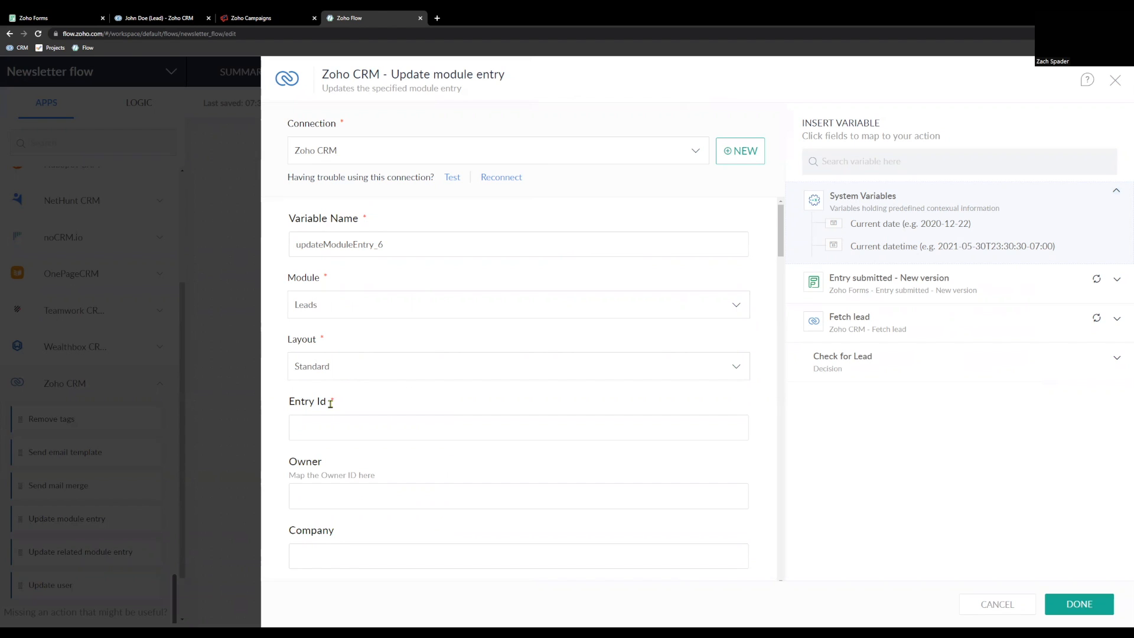
left_click(319, 421)
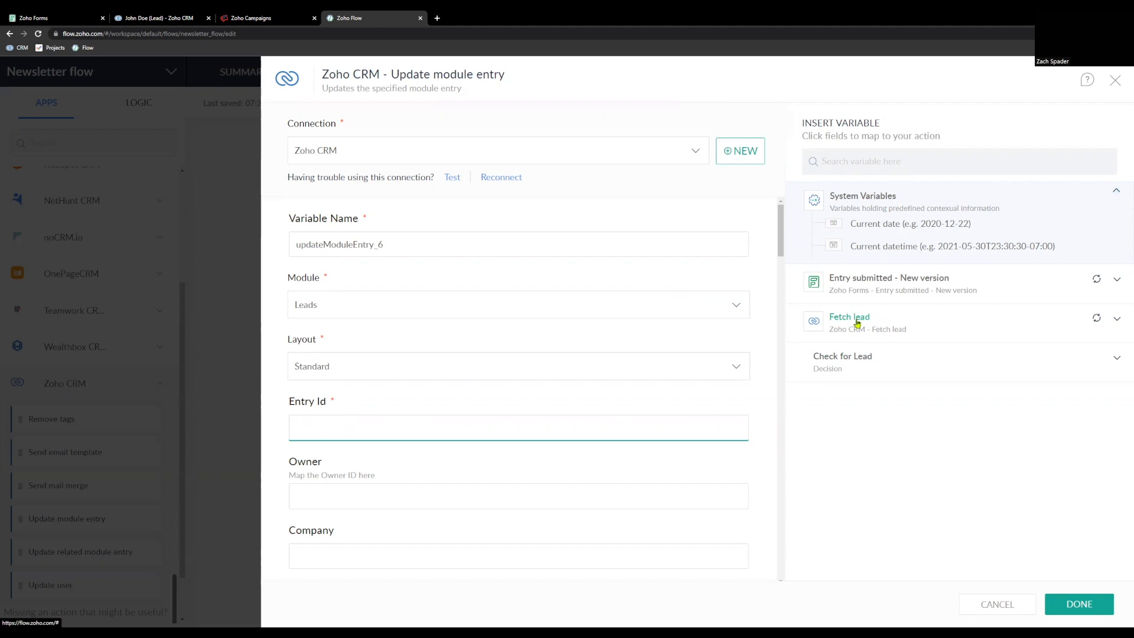
left_click(953, 328)
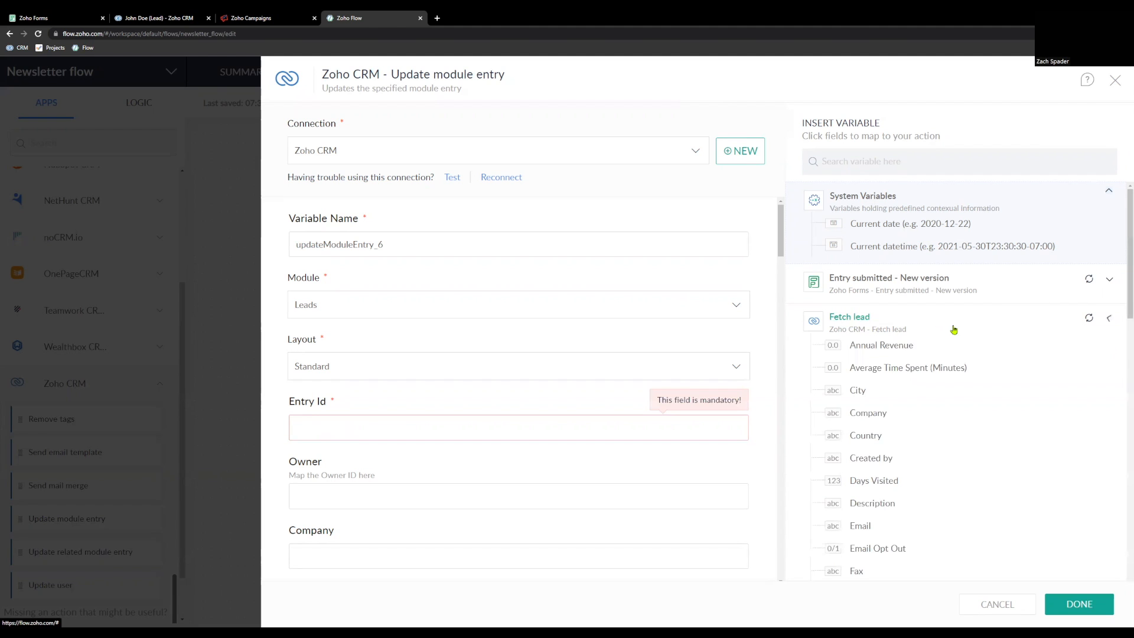
scroll(904, 420, "down", 4)
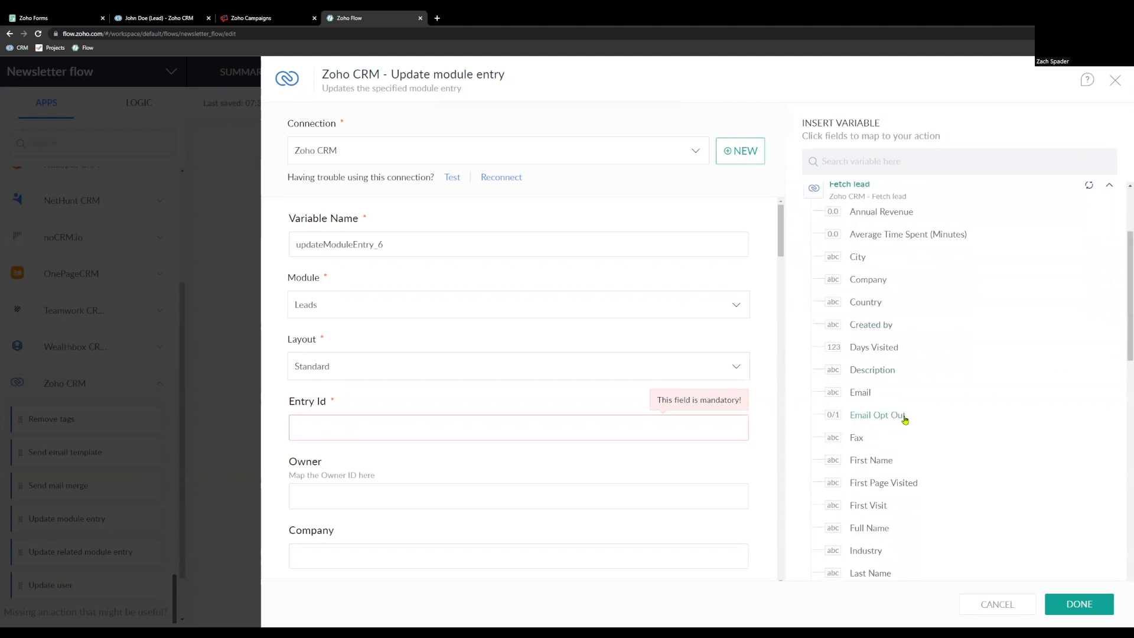
scroll(885, 418, "down", 2)
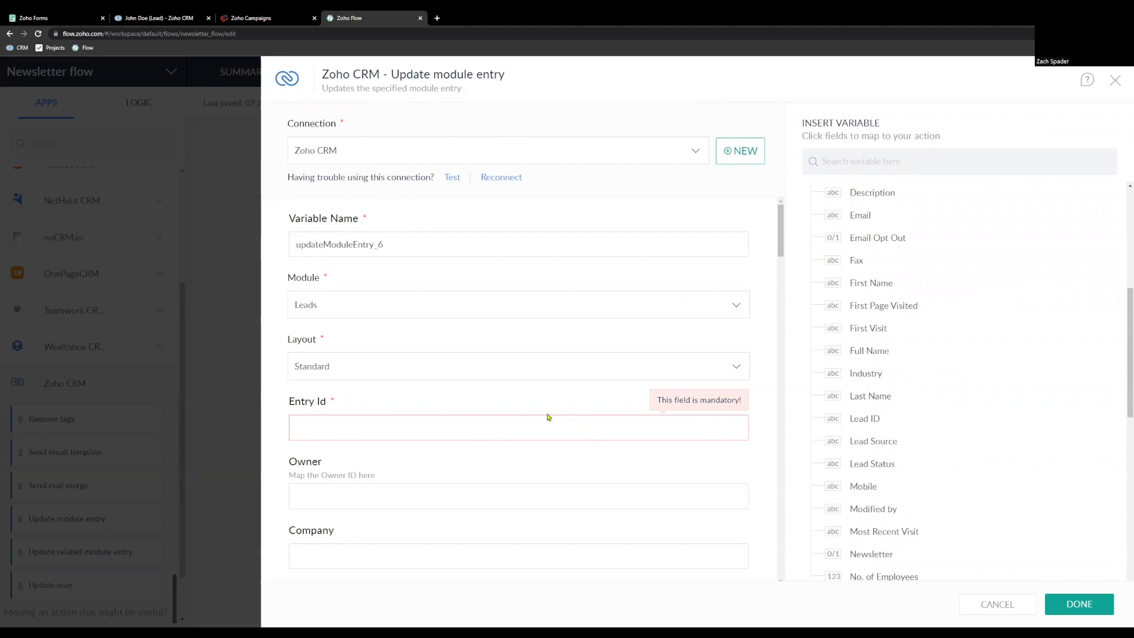
left_click(862, 419)
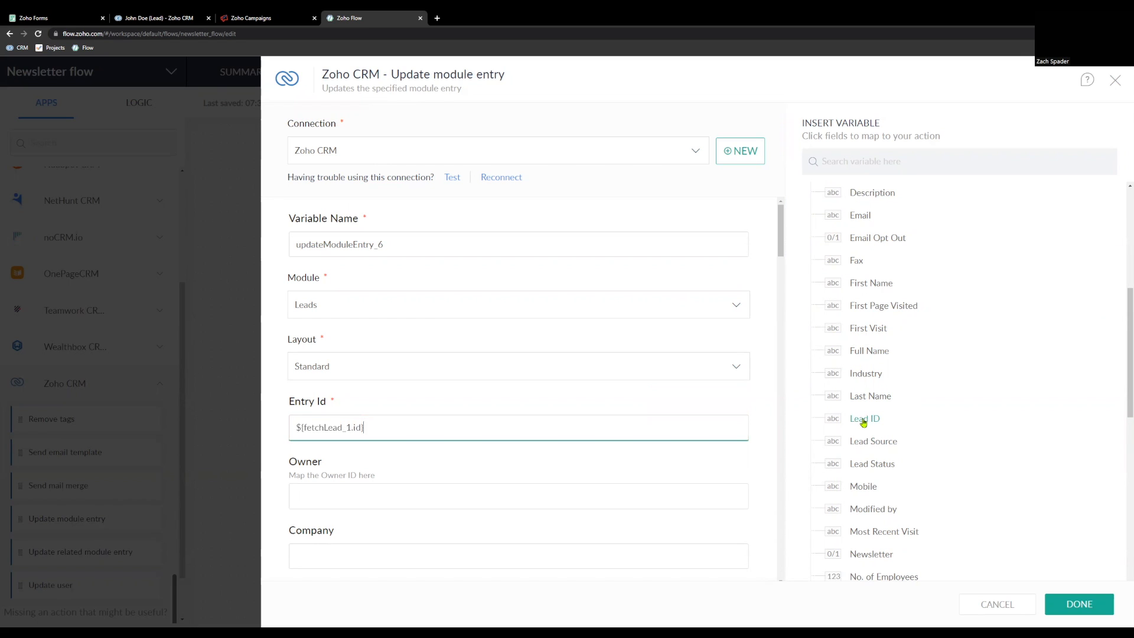
- Fill Newsletter with the form's newsletter opt-in answer and save the lead-update step
scroll(472, 422, "down", 5)
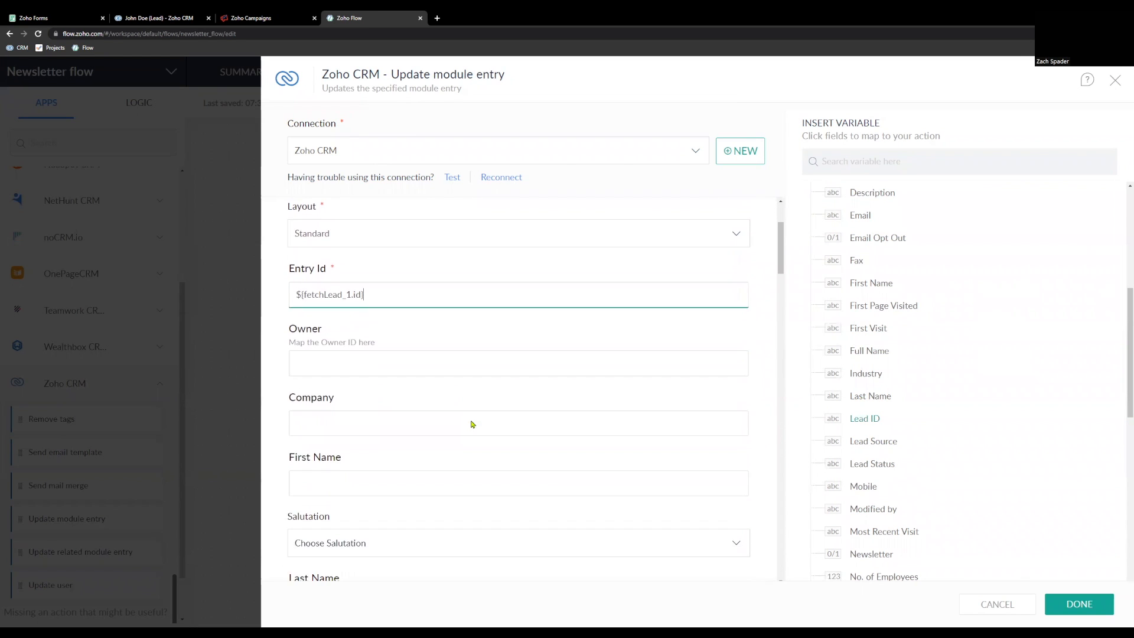
scroll(472, 424, "down", 2)
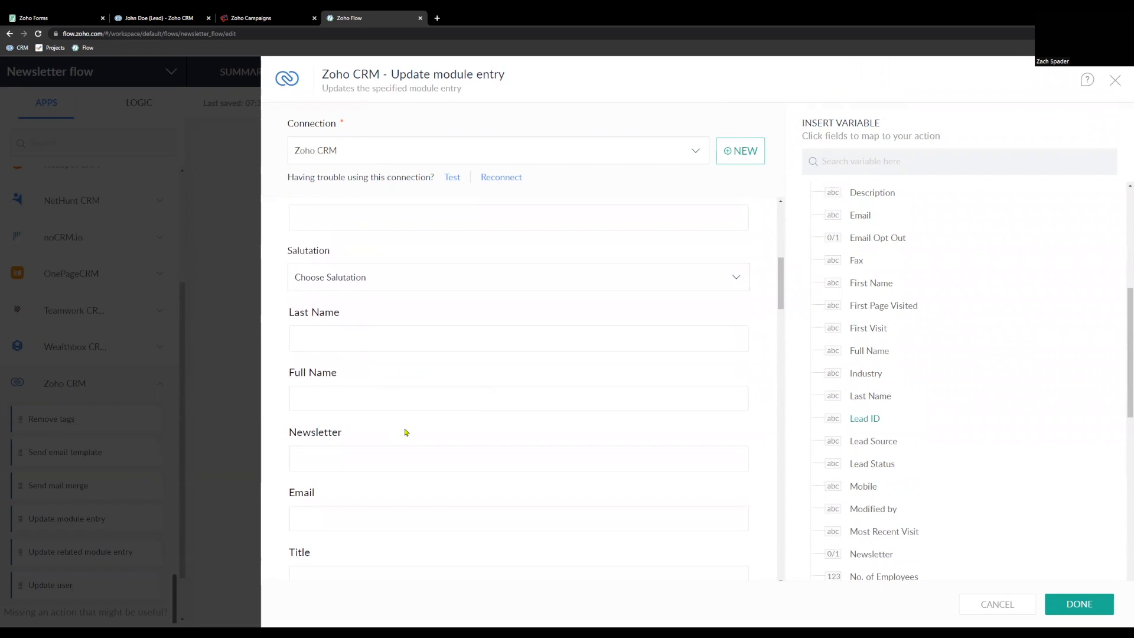
scroll(405, 431, "up", 1)
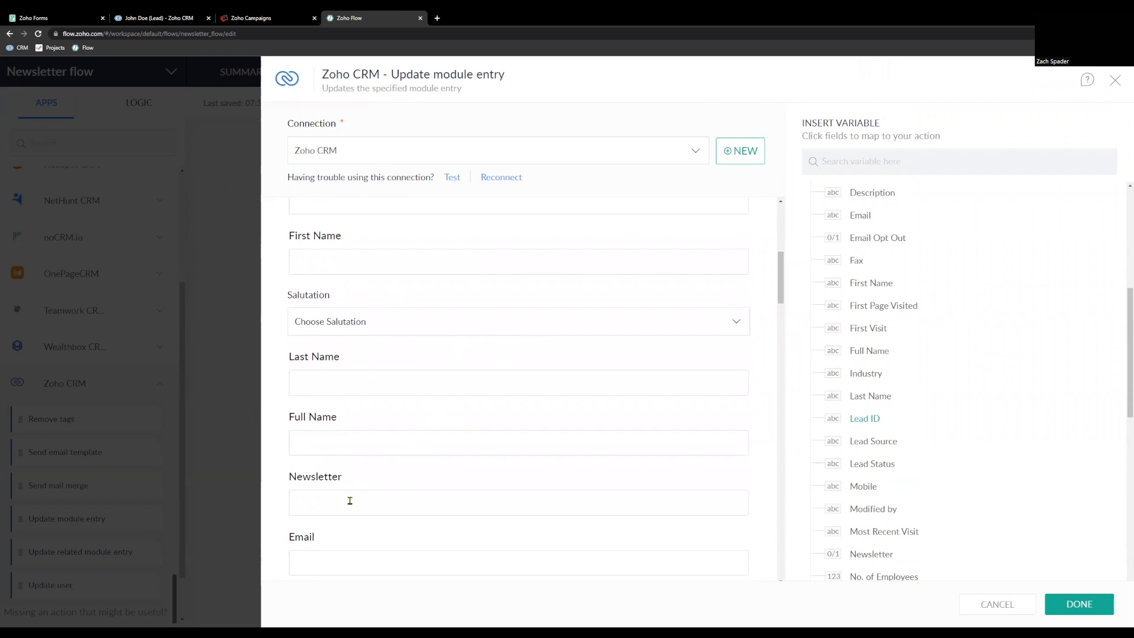
scroll(350, 501, "down", 1)
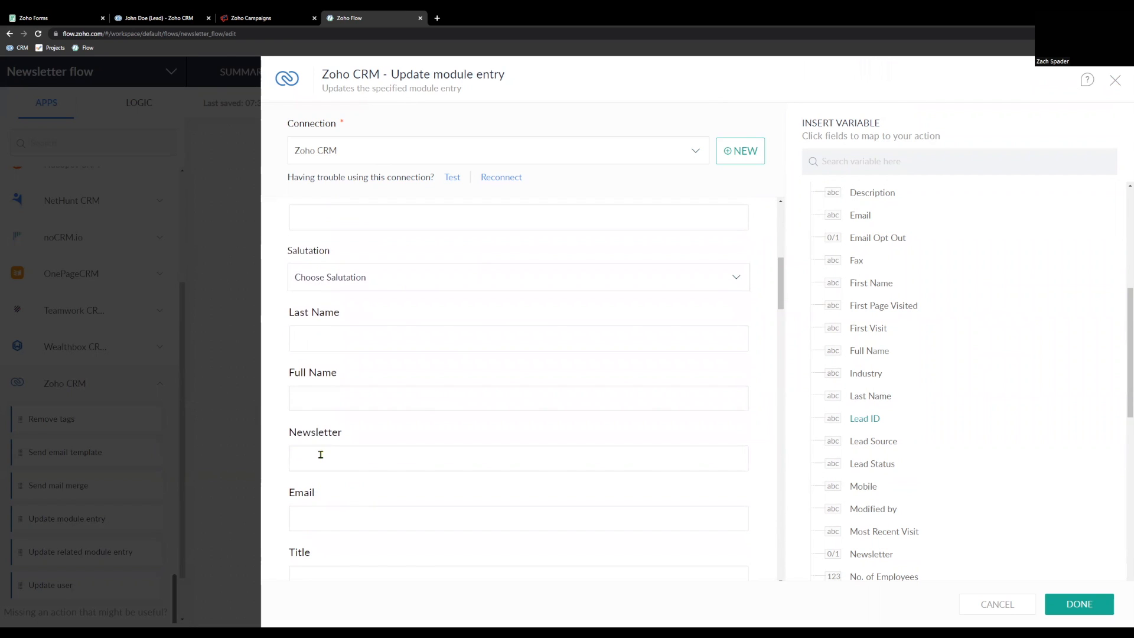
left_click(321, 454)
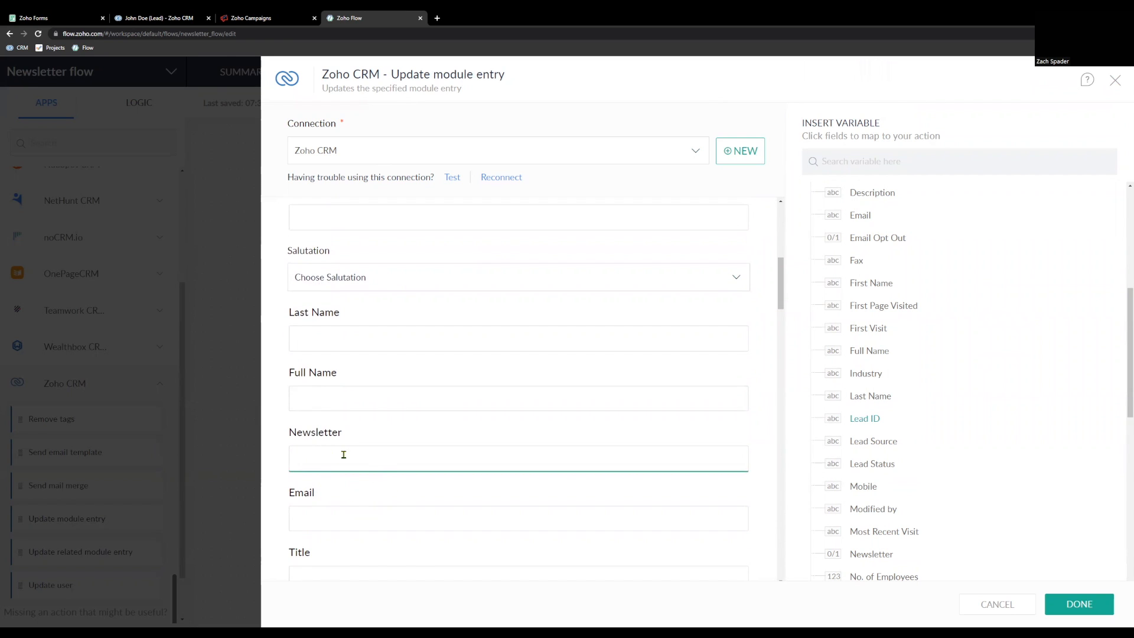
scroll(1120, 327, "up", 1)
scroll(1120, 326, "up", 5)
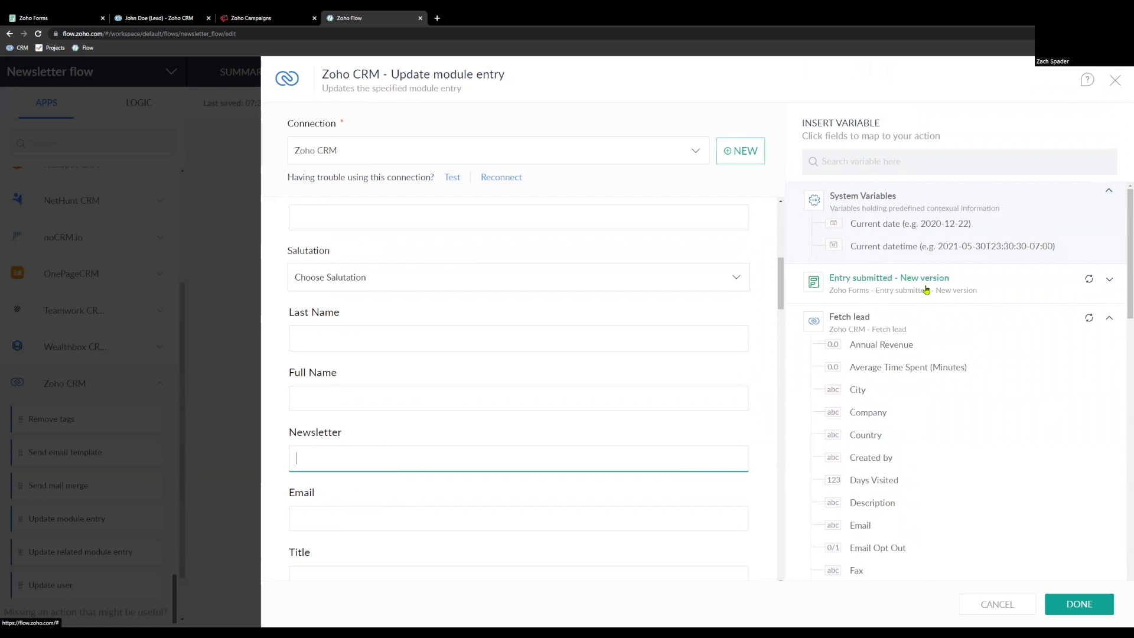
left_click(925, 290)
left_click(436, 457)
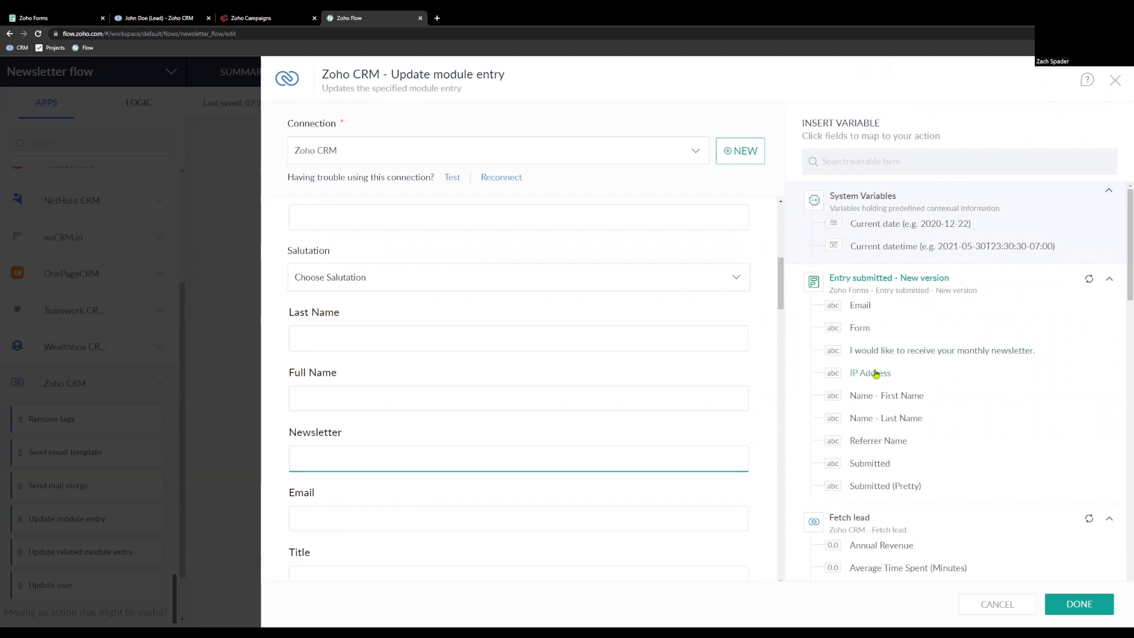
left_click(890, 351)
left_click(1072, 608)
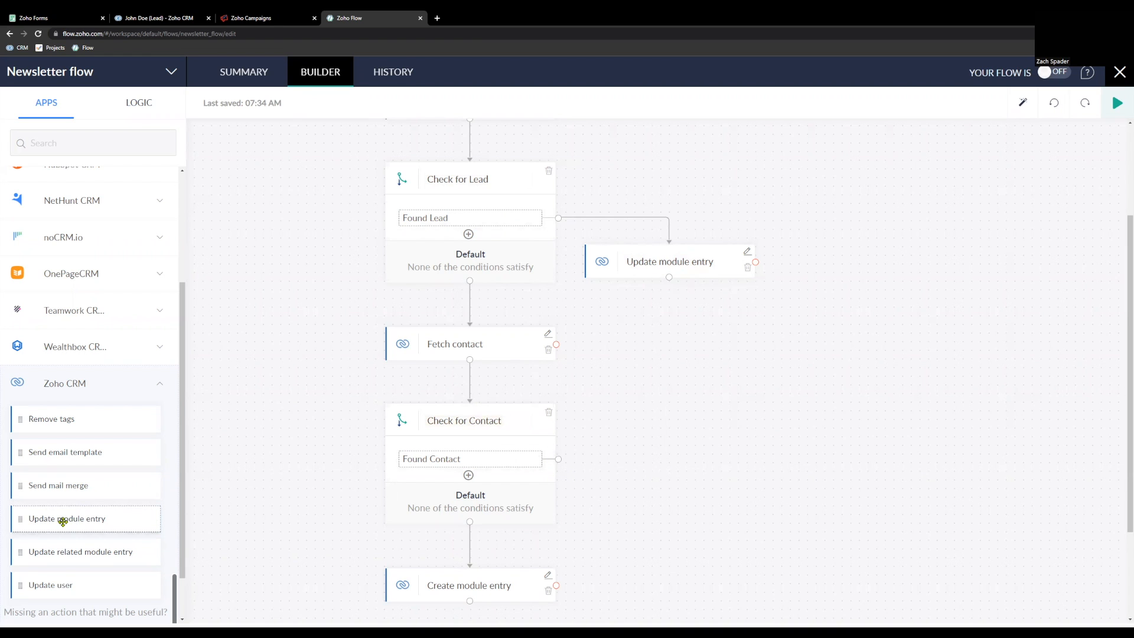
- Add an update step for Contacts with Entry Id set to the fetched Contact ID
left_click_drag(62, 521, 652, 500)
left_click(369, 302)
left_click(353, 384)
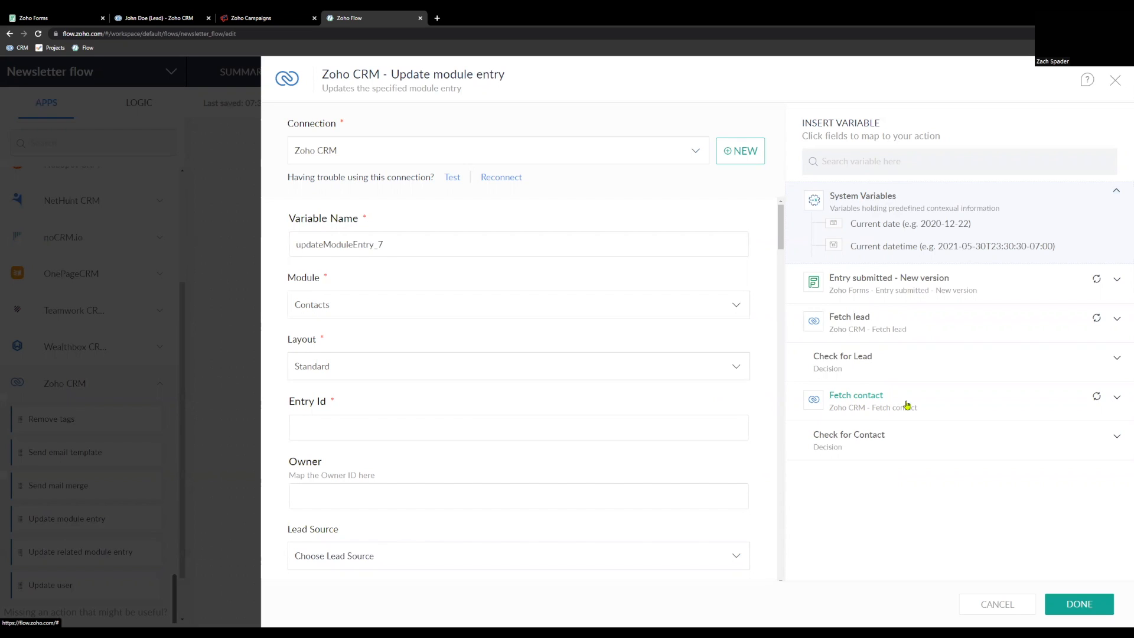
left_click(906, 405)
scroll(945, 443, "down", 1)
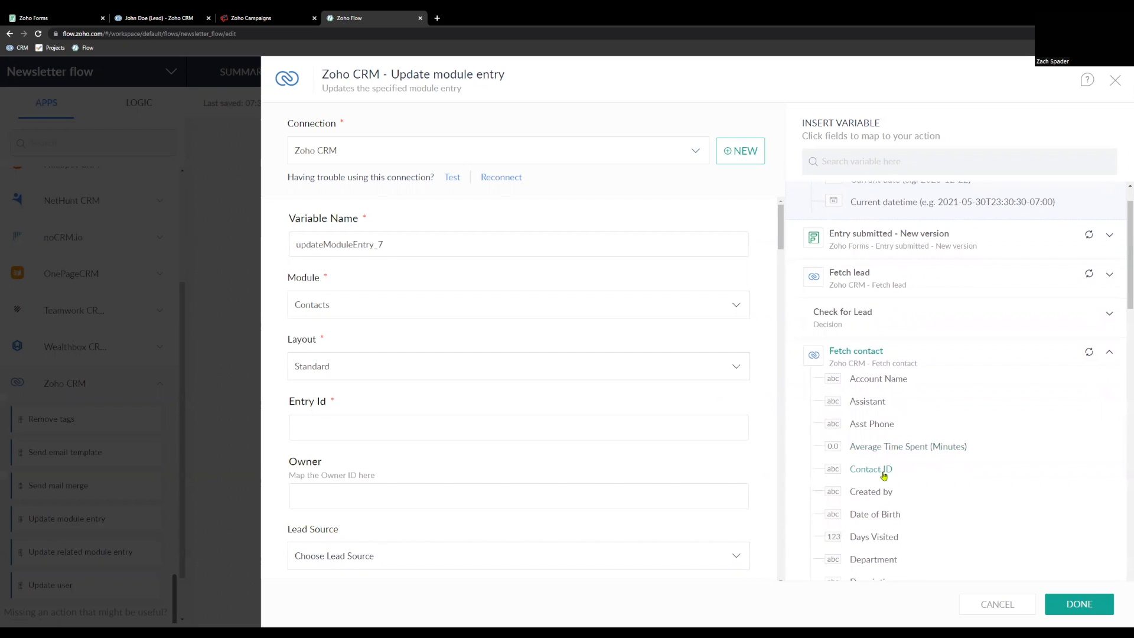
left_click(325, 426)
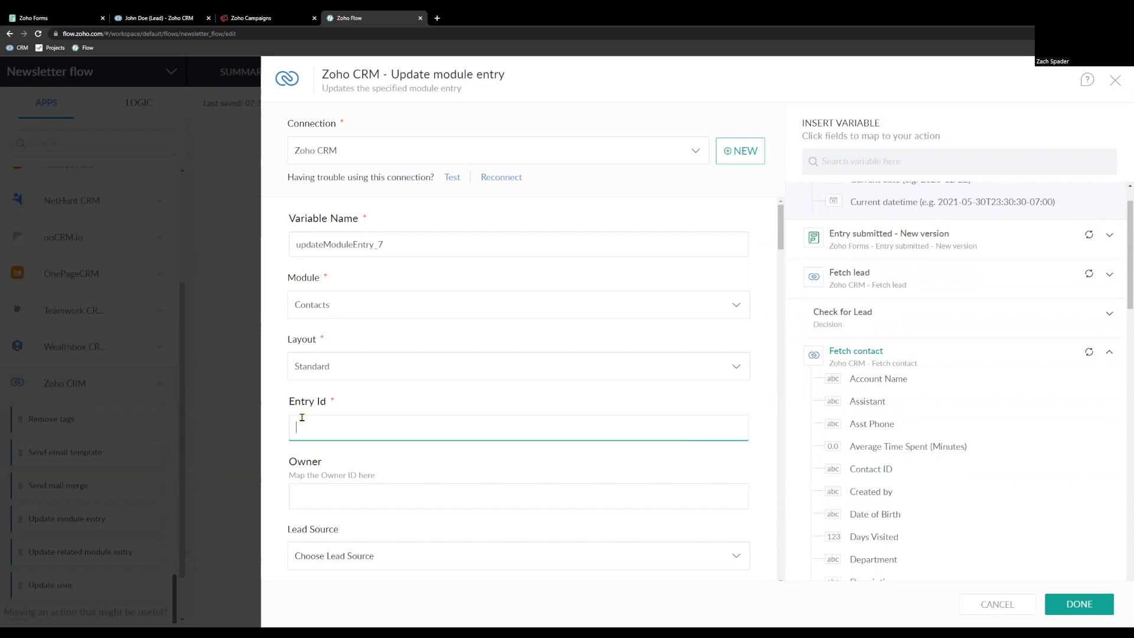
left_click(888, 469)
- Set Newsletter to the form's 'I would like to receive…' opt-in answer and save
scroll(666, 411, "down", 7)
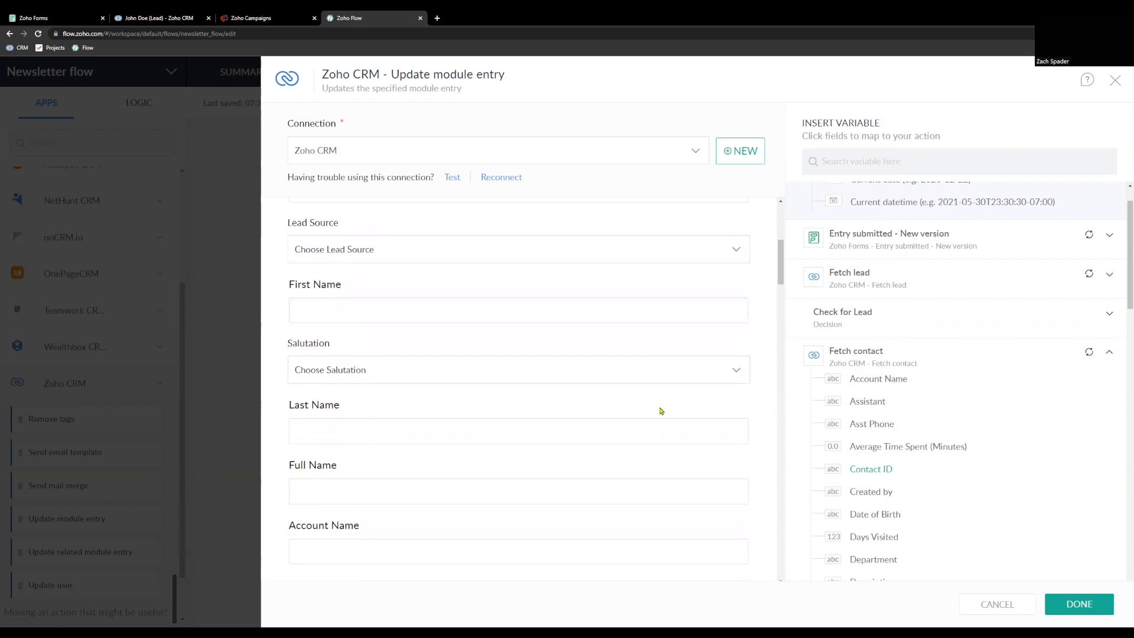
scroll(661, 410, "down", 2)
left_click(311, 457)
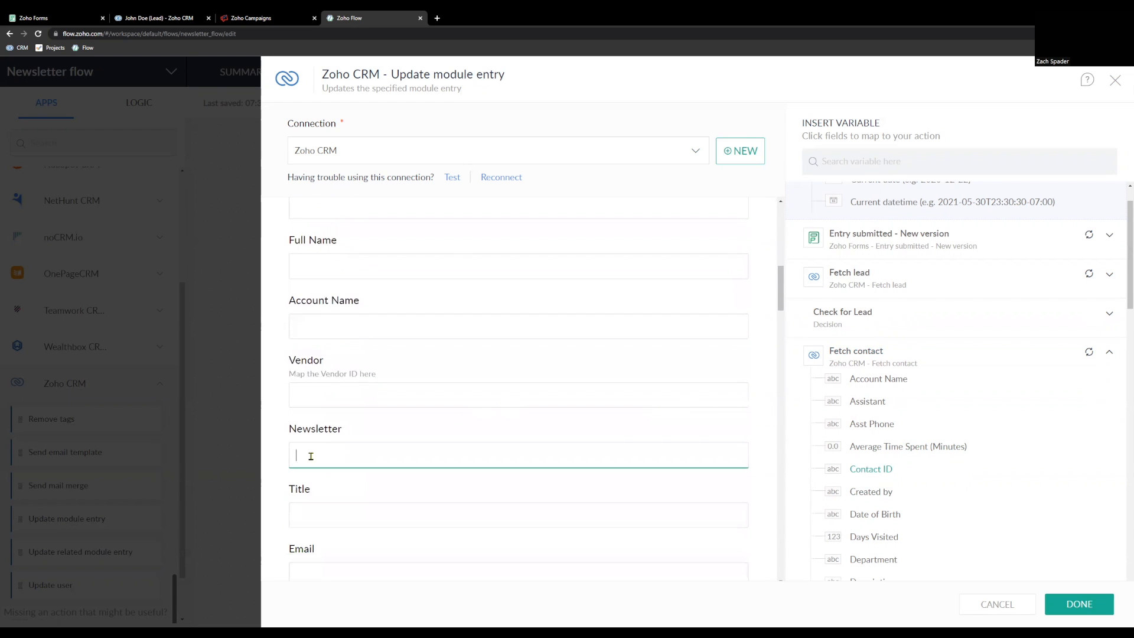
left_click(917, 242)
left_click(370, 445)
left_click(893, 307)
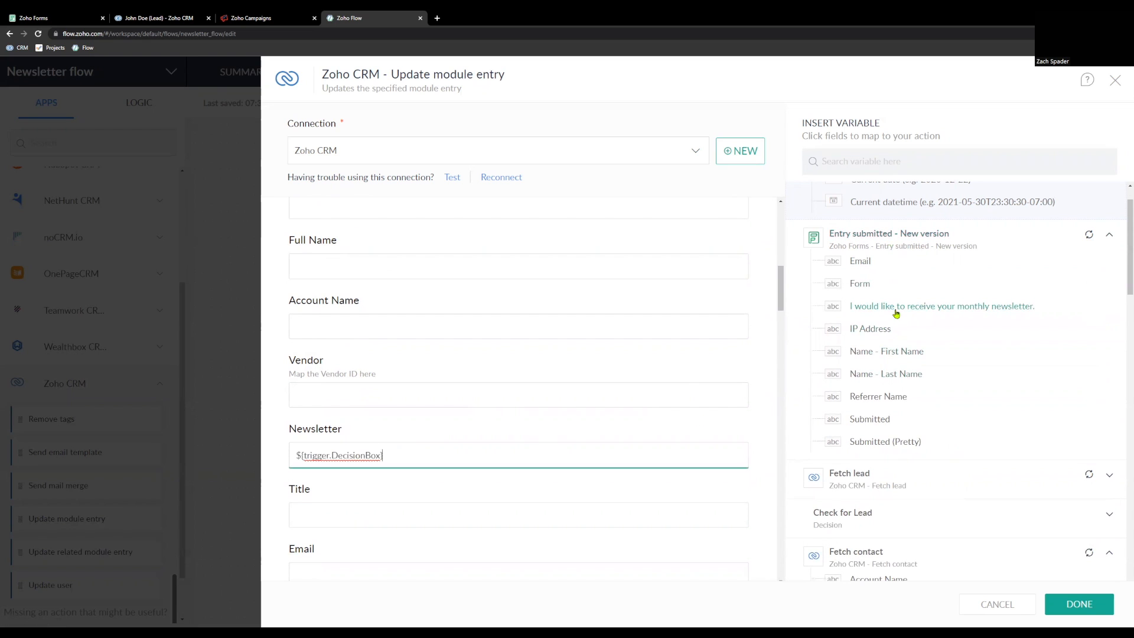
left_click(1076, 604)
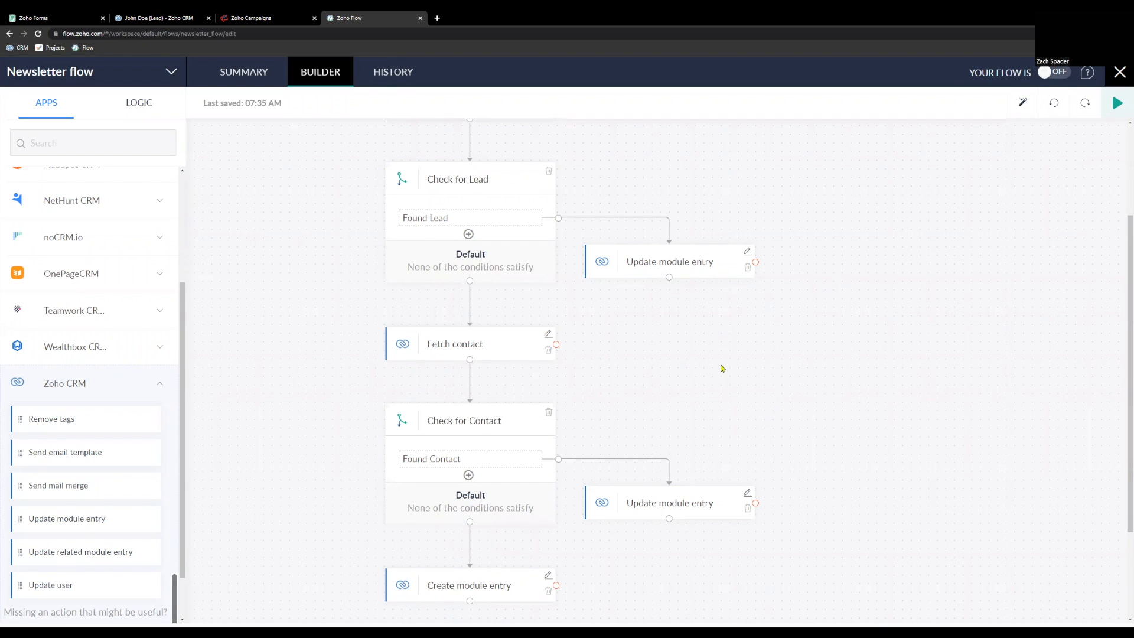
scroll(1123, 313, "up", 3)
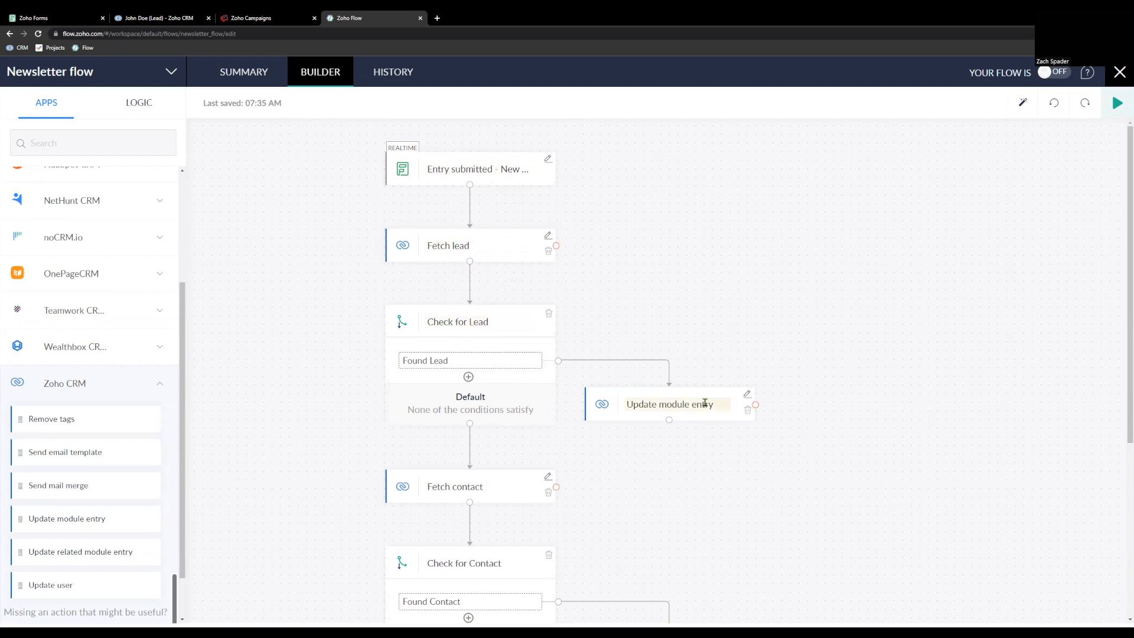
scroll(620, 446, "down", 2)
scroll(526, 458, "down", 3)
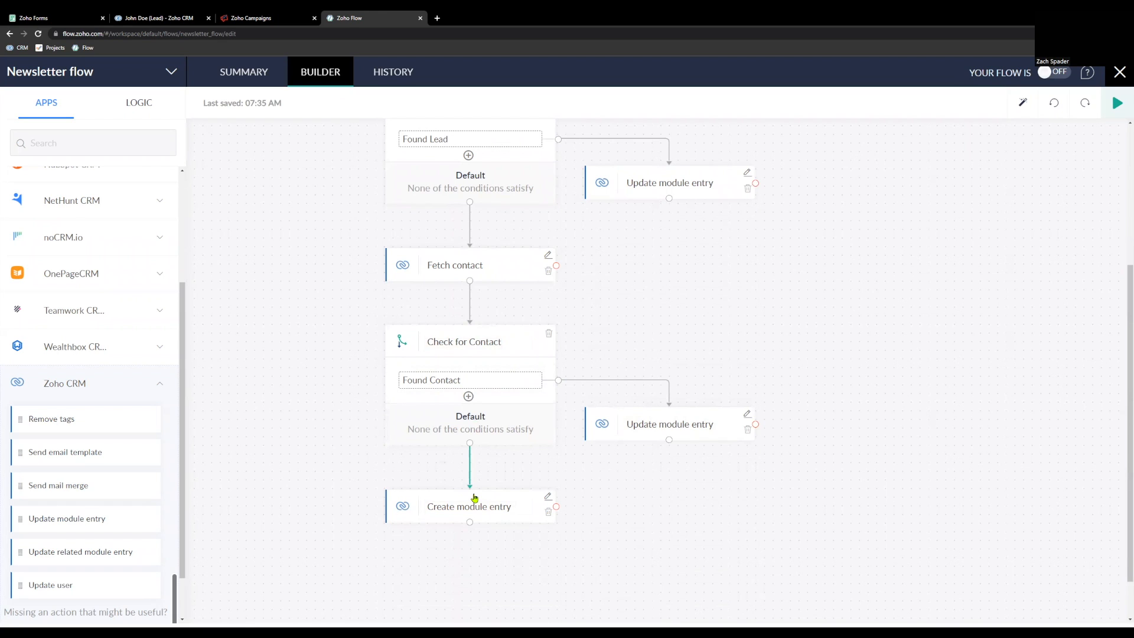
scroll(752, 377, "up", 1)
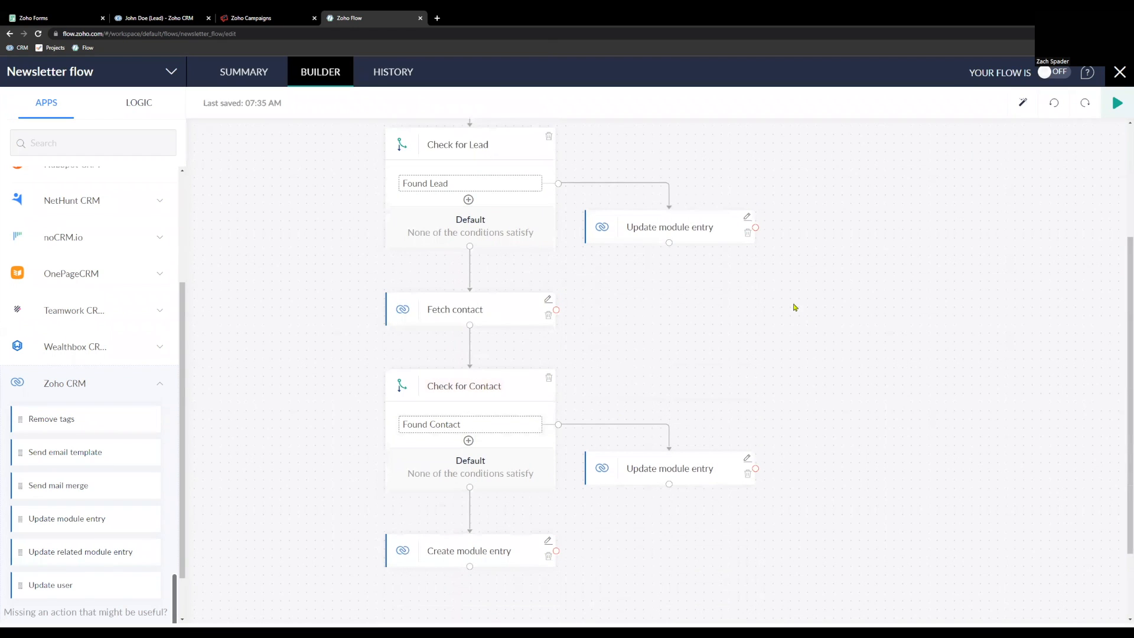
scroll(768, 327, "up", 4)
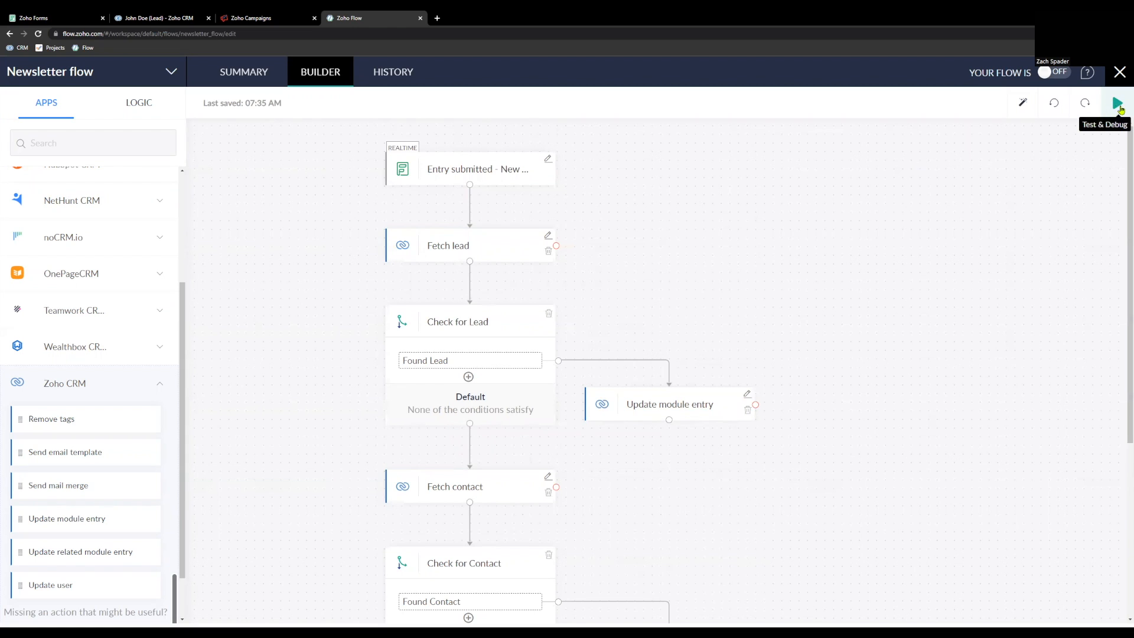
left_click(1117, 105)
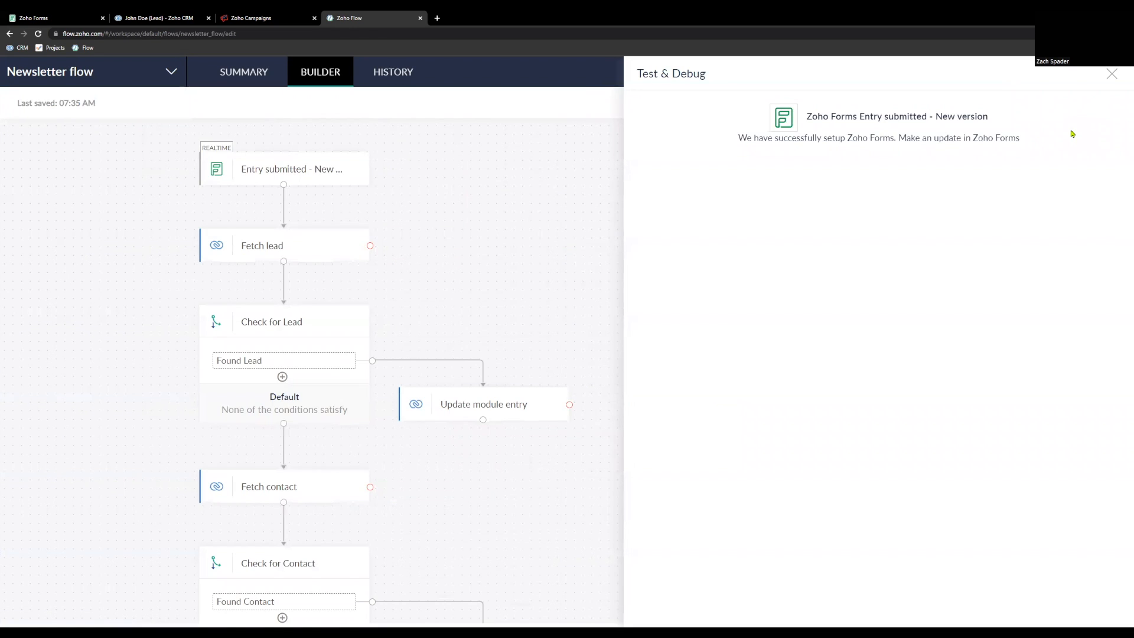
left_click(1112, 75)
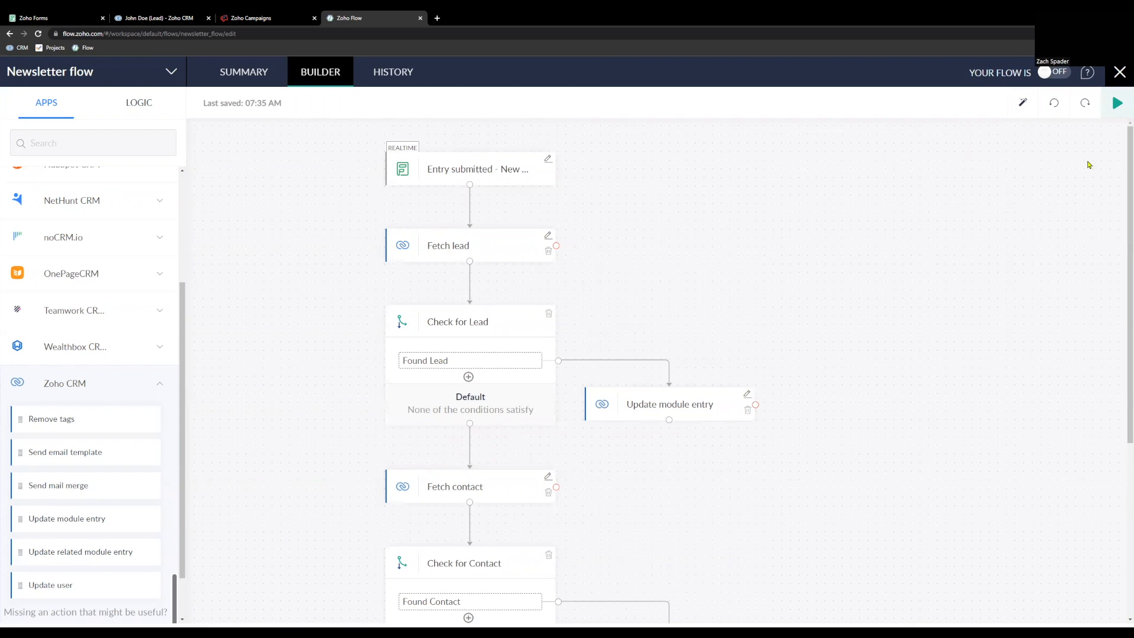
- Switch the Newsletter flow ON, then return to Zoho Flow after submitting a test form
left_click(1057, 73)
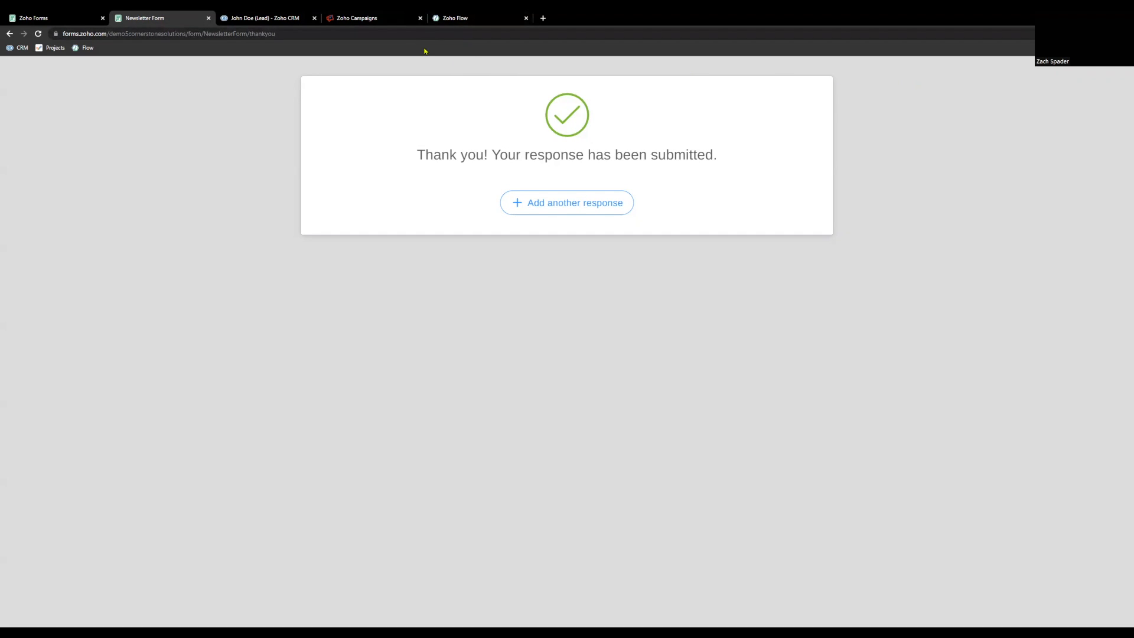
left_click(461, 20)
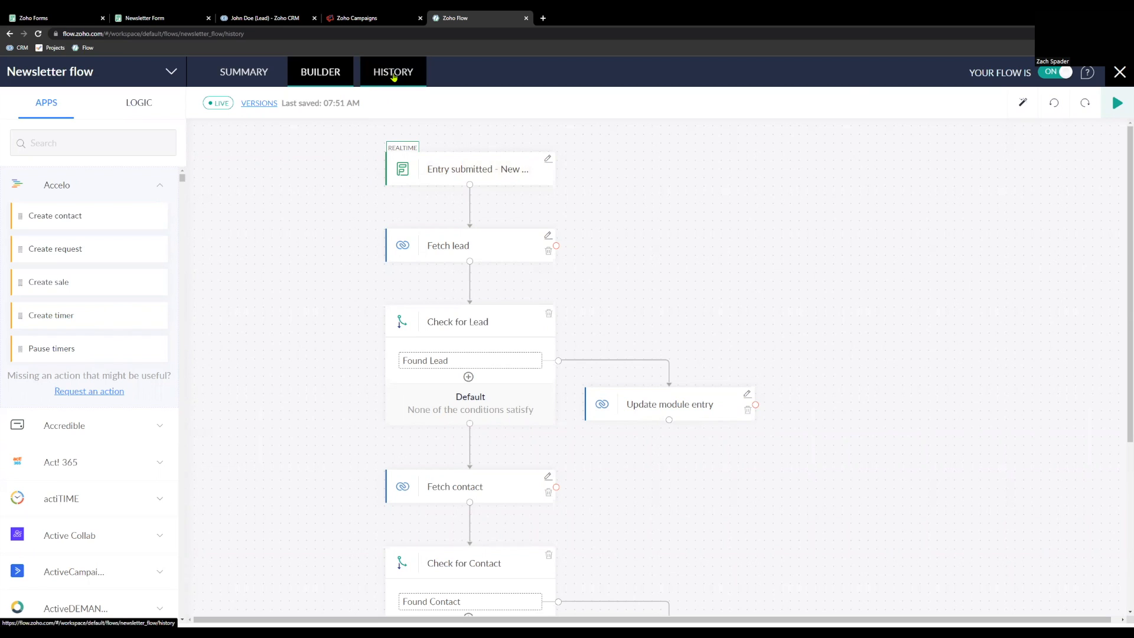
- Check the 7:37:53 AM run's Update module entry error: Newsletter expected a boolean
left_click(394, 77)
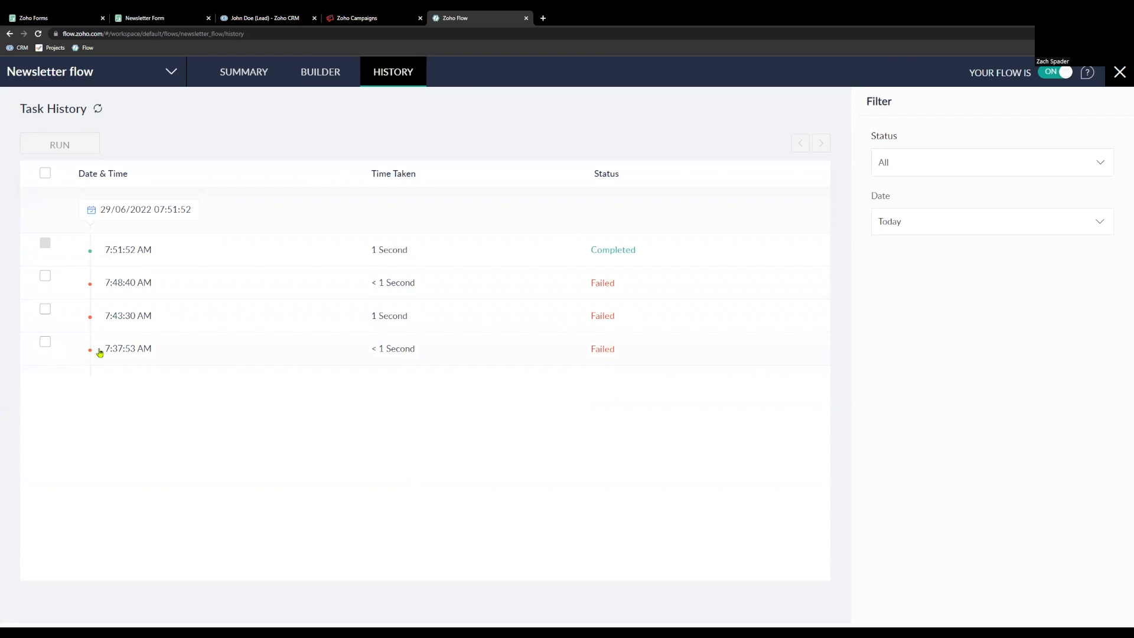
left_click(554, 355)
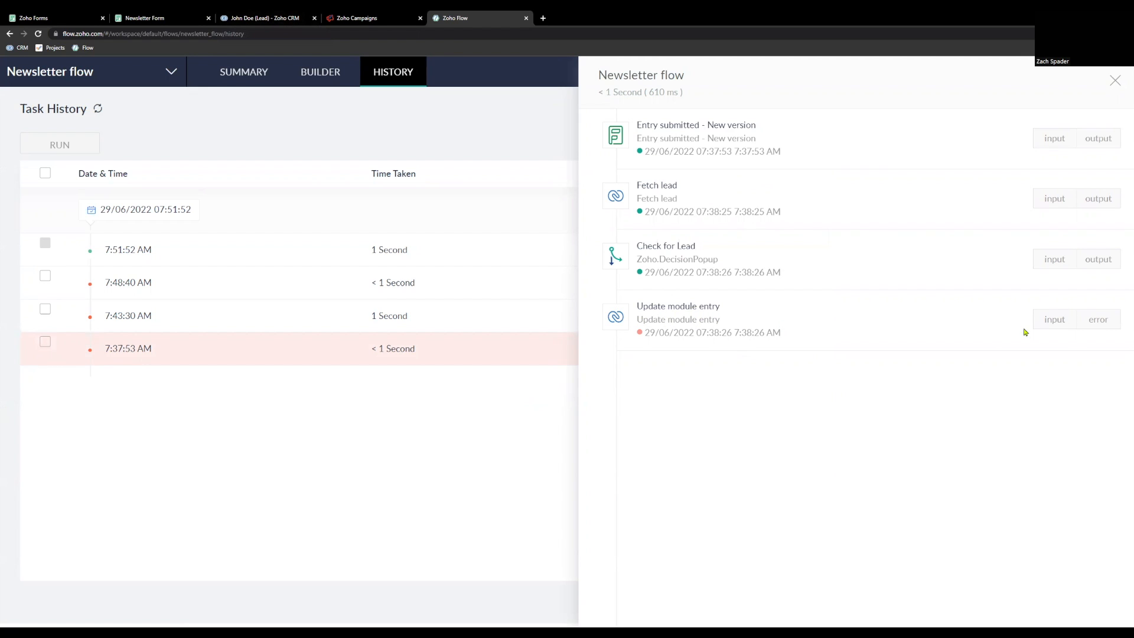
left_click(1103, 325)
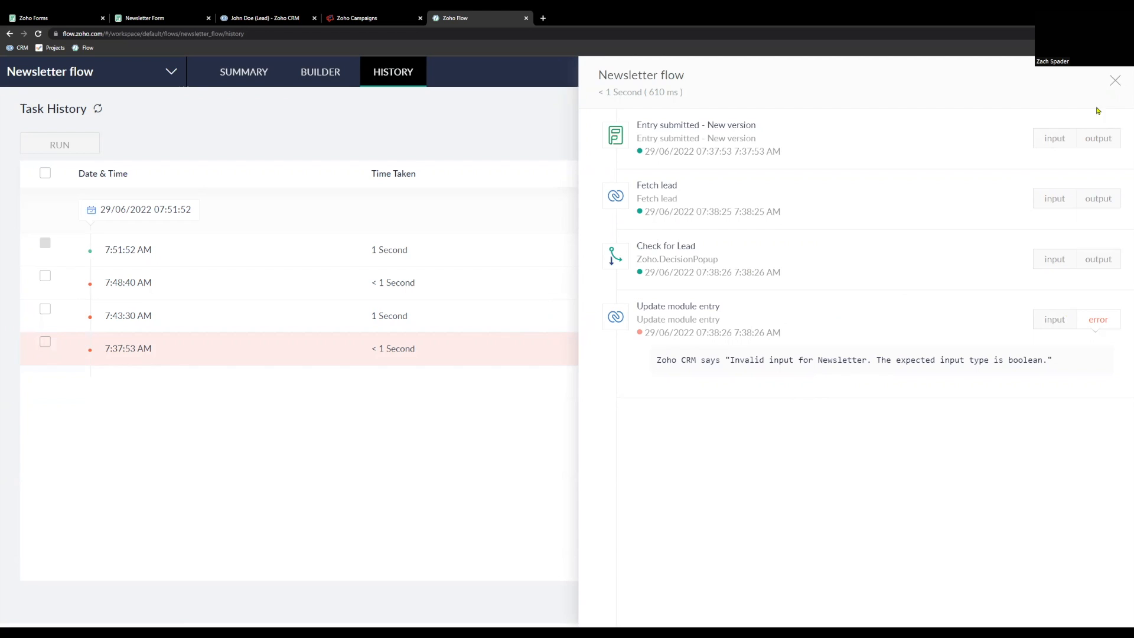
left_click(1116, 82)
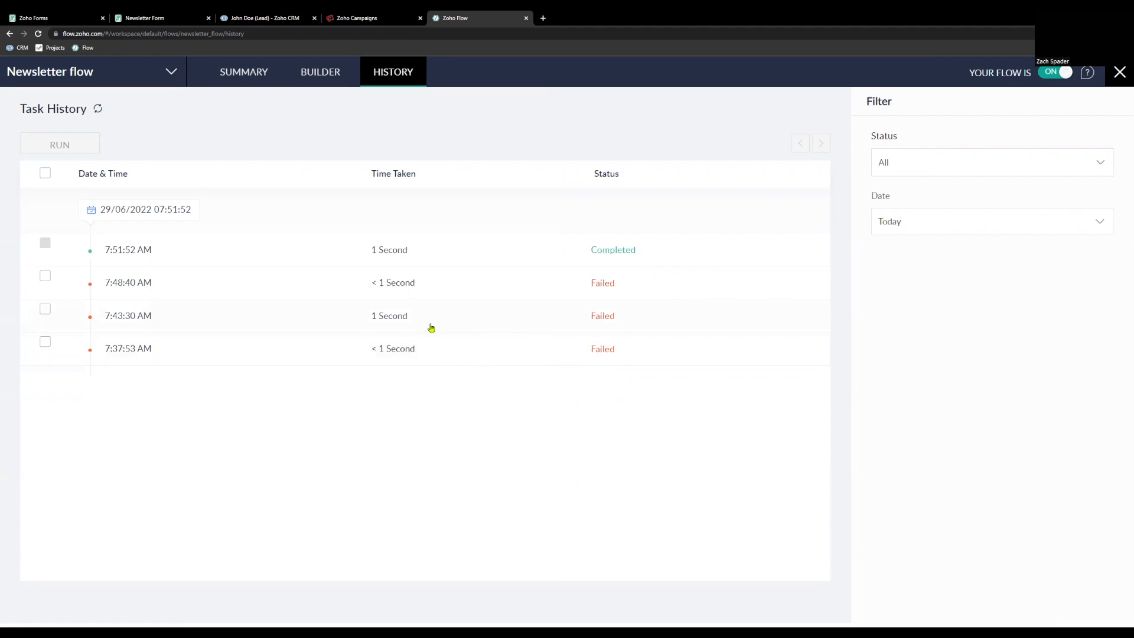
left_click(562, 318)
left_click(1102, 325)
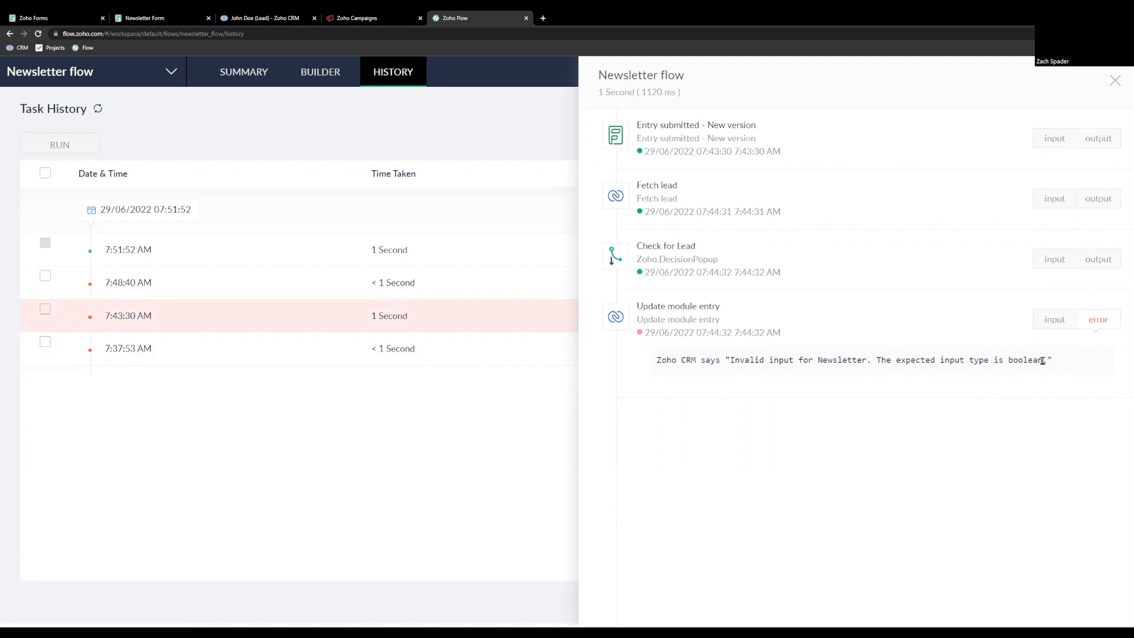
left_click(1115, 81)
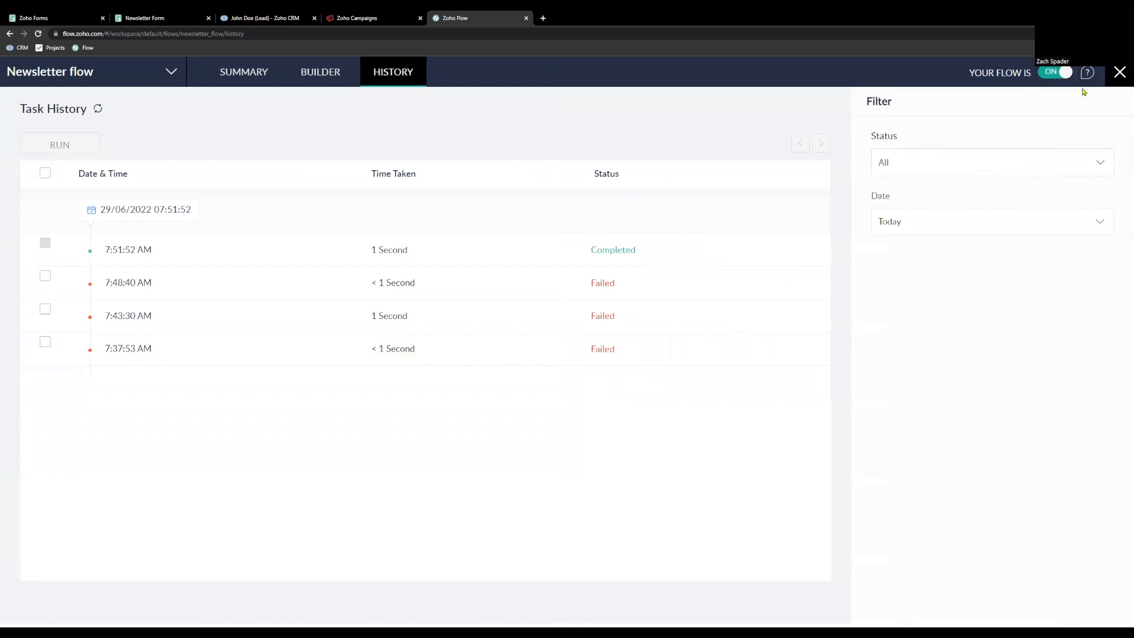
left_click(466, 287)
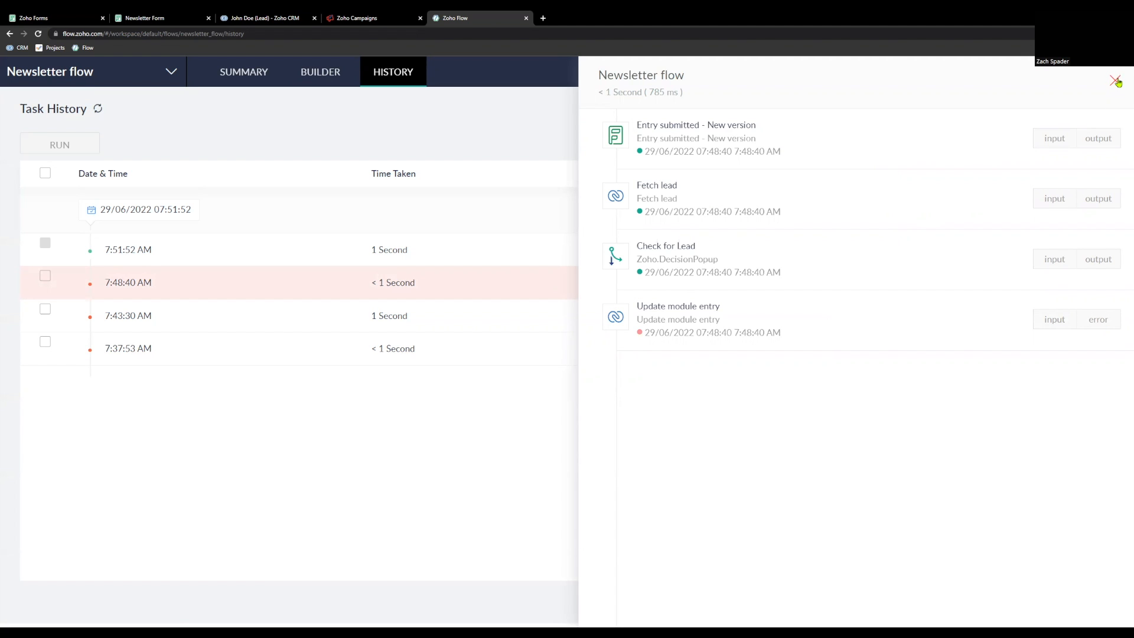
left_click(1055, 321)
scroll(809, 460, "down", 2)
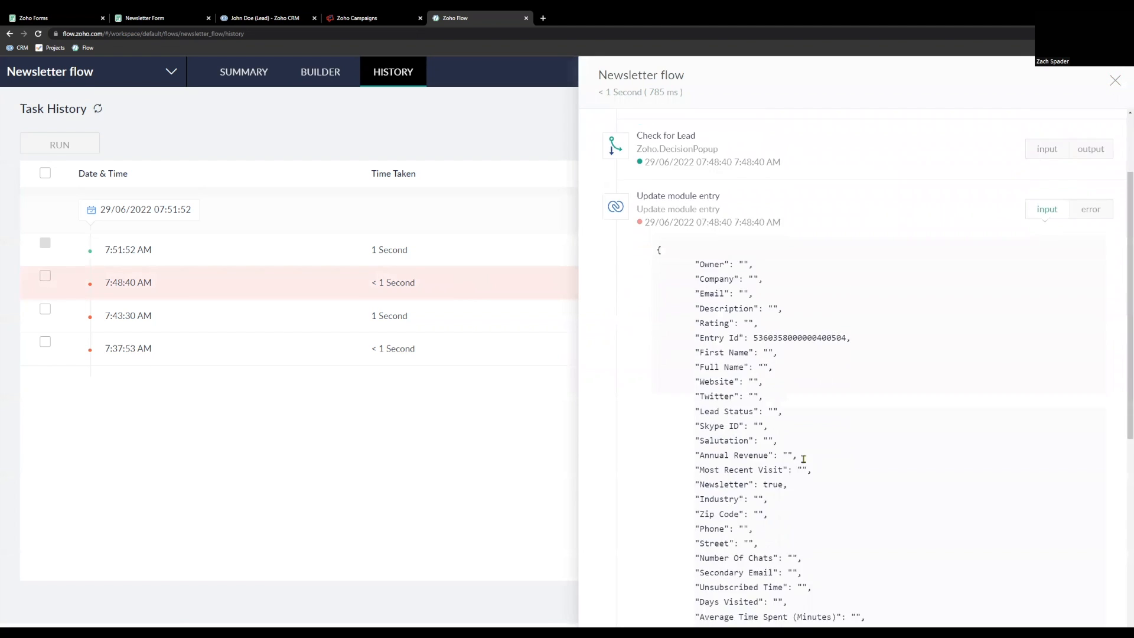
scroll(803, 458, "down", 2)
scroll(716, 223, "down", 1)
scroll(718, 224, "down", 1)
scroll(718, 225, "up", 1)
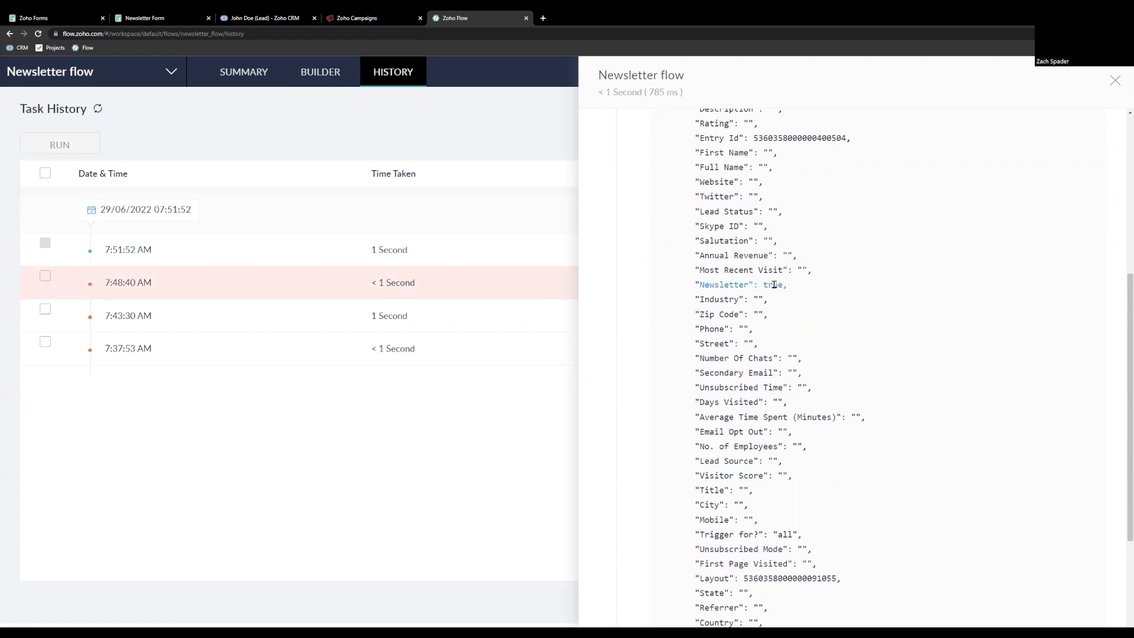
left_click(1116, 84)
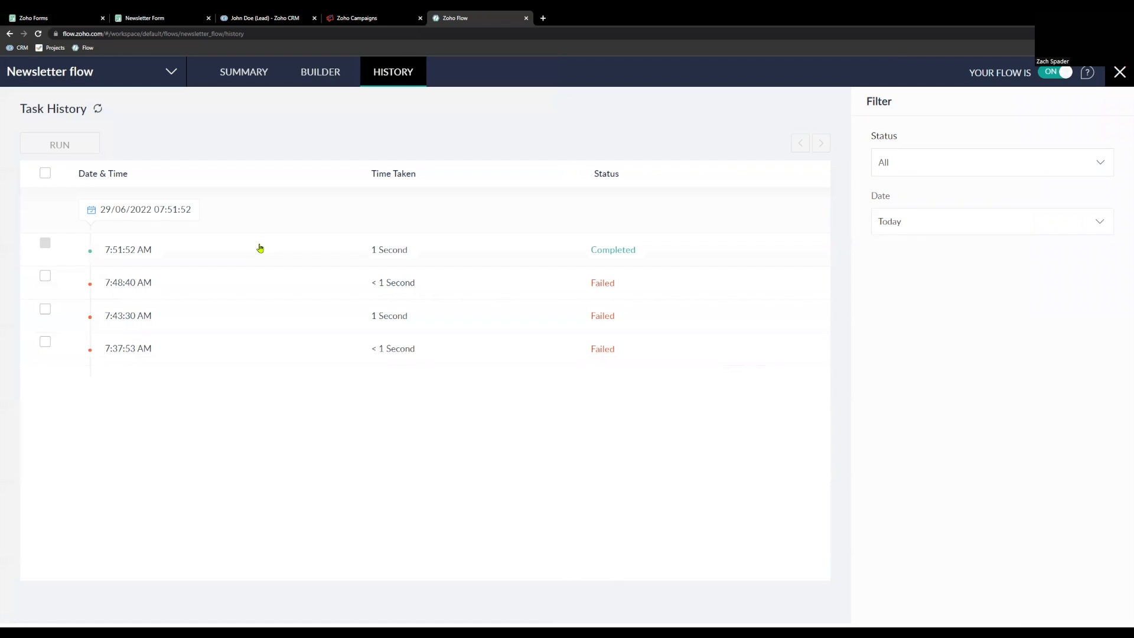
left_click(326, 79)
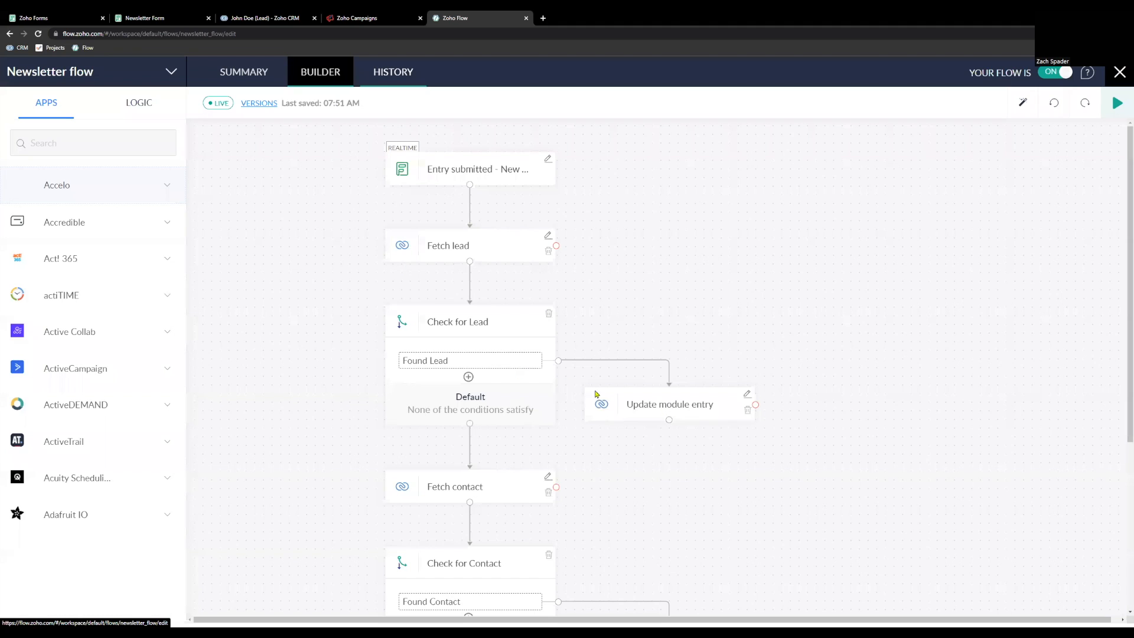
left_click(747, 394)
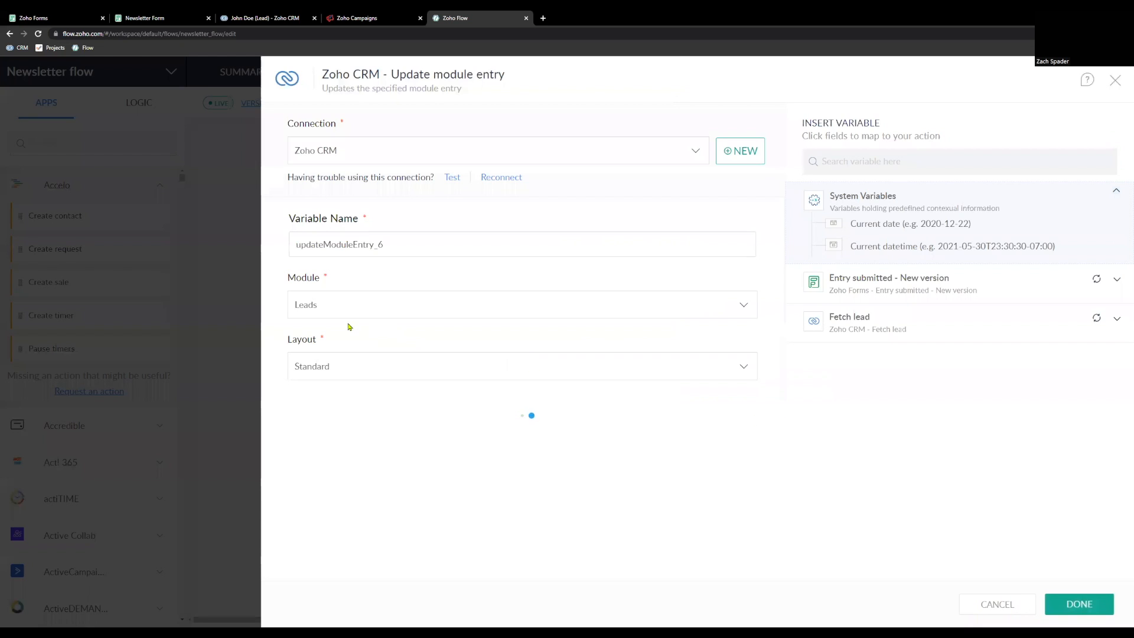
scroll(362, 451, "down", 3)
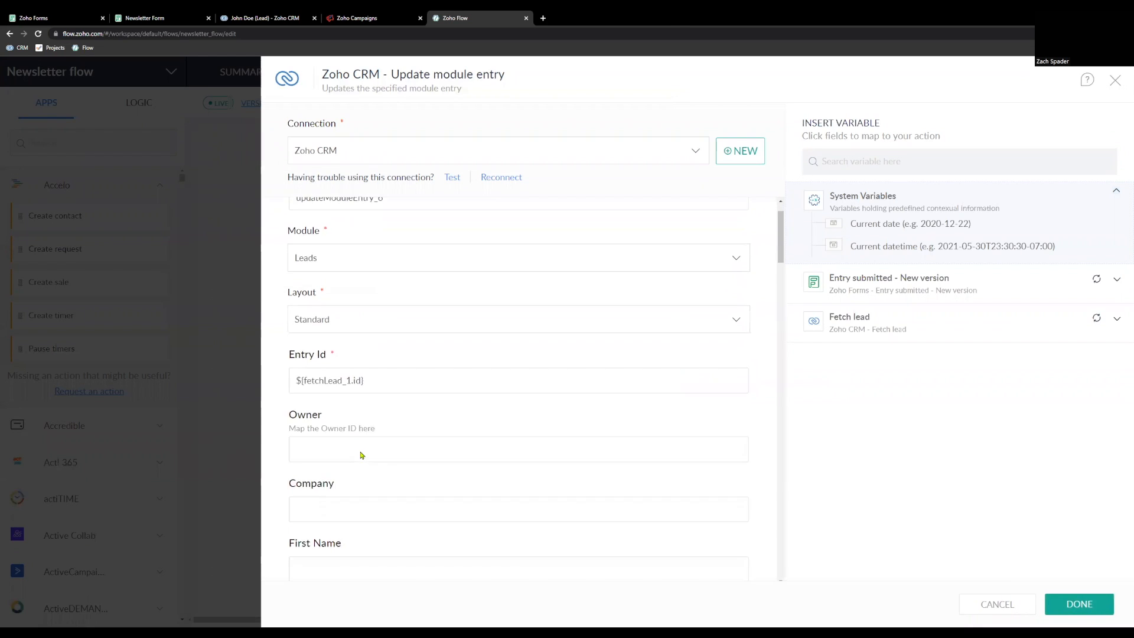
scroll(361, 450, "down", 5)
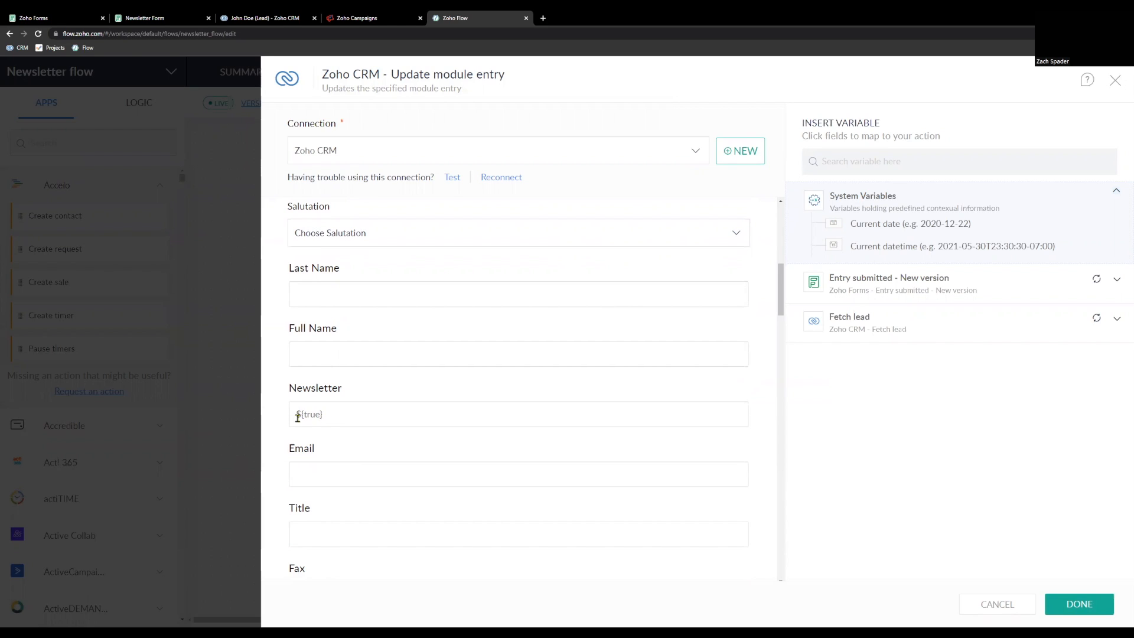
left_click(1079, 604)
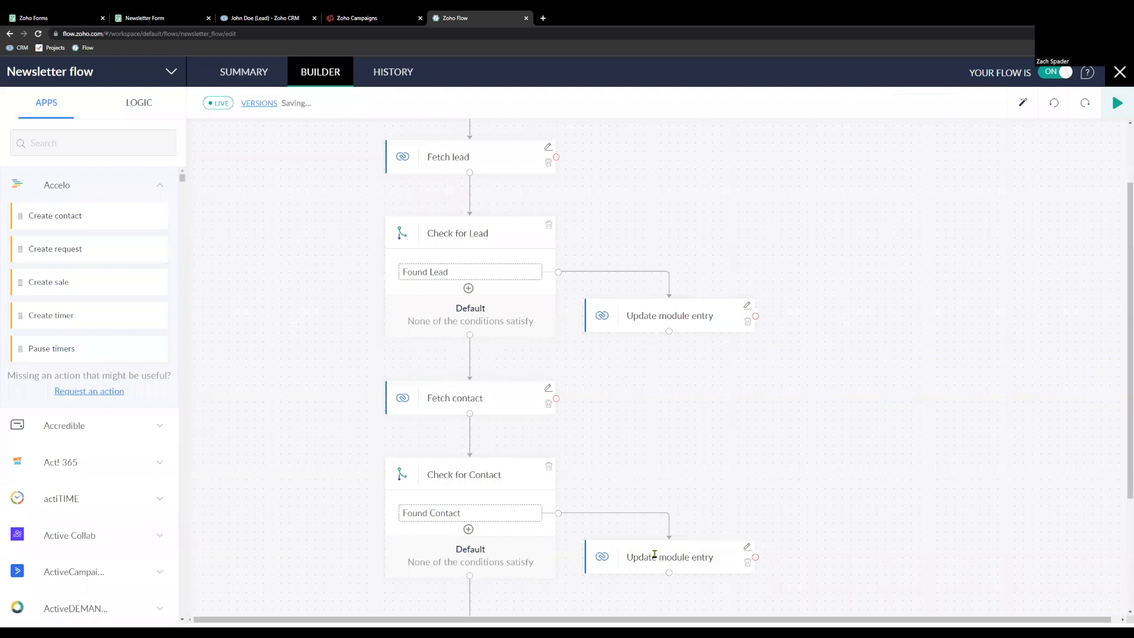
left_click(393, 72)
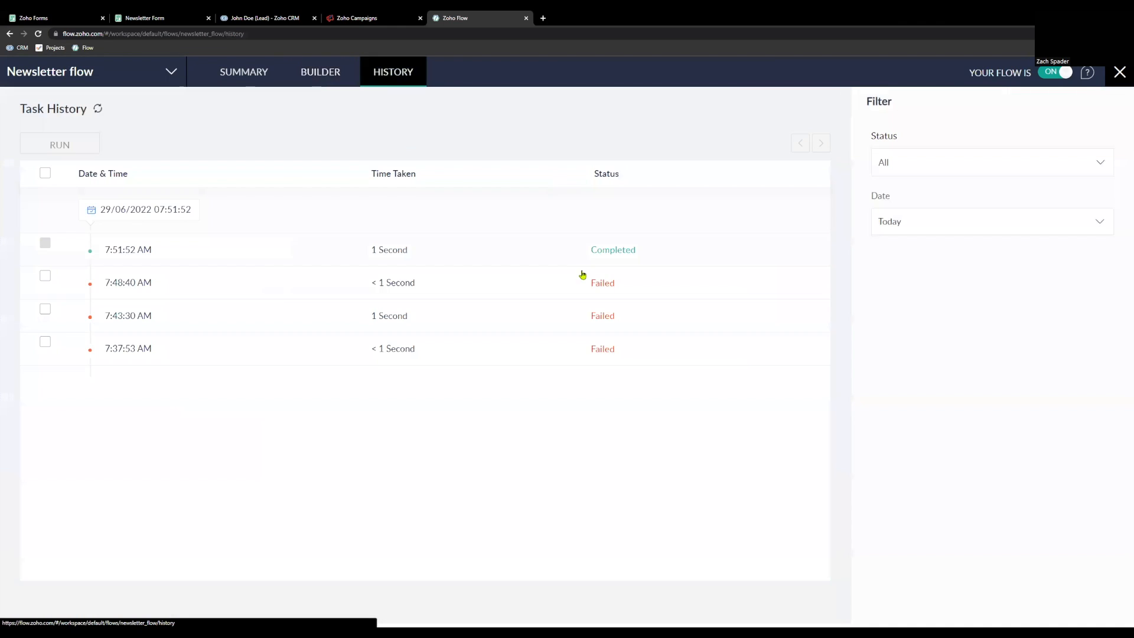
- Review the completed 7:51:52 AM run's steps, then switch to the lead record in Zoho CRM
left_click(458, 254)
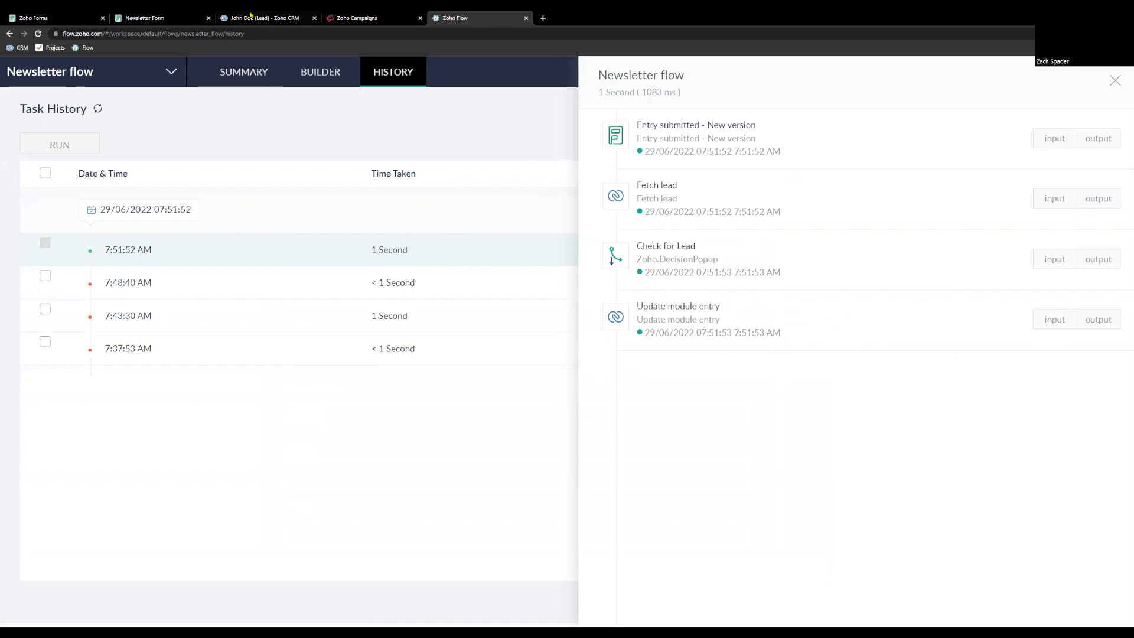
left_click(258, 20)
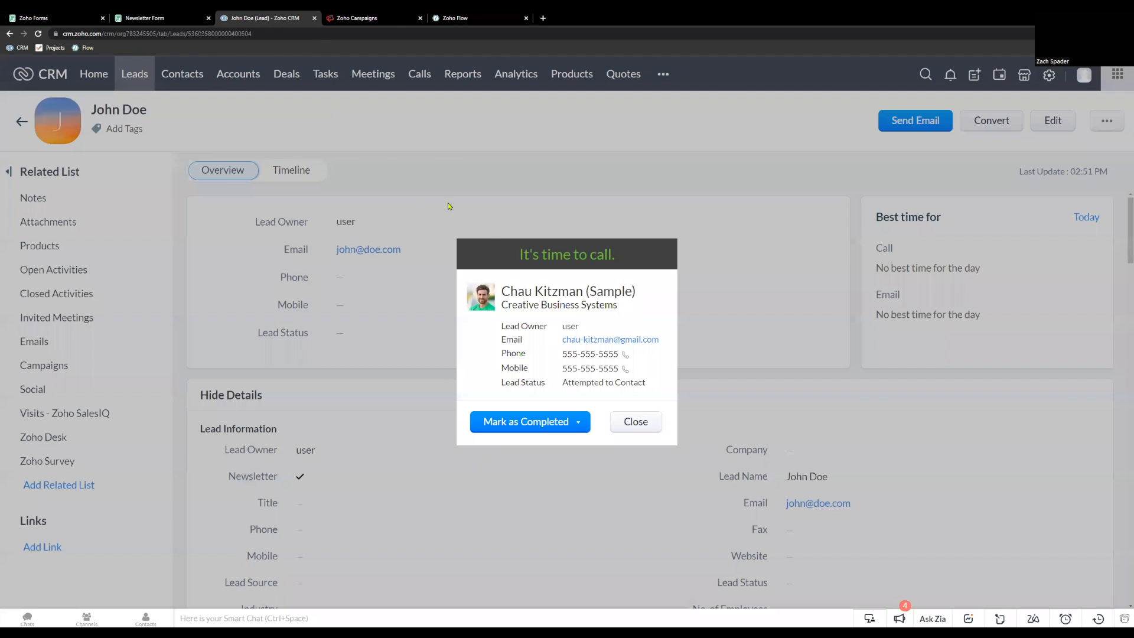
- Dismiss the CRM call reminder popup and return to the Newsletter Form page
left_click(623, 419)
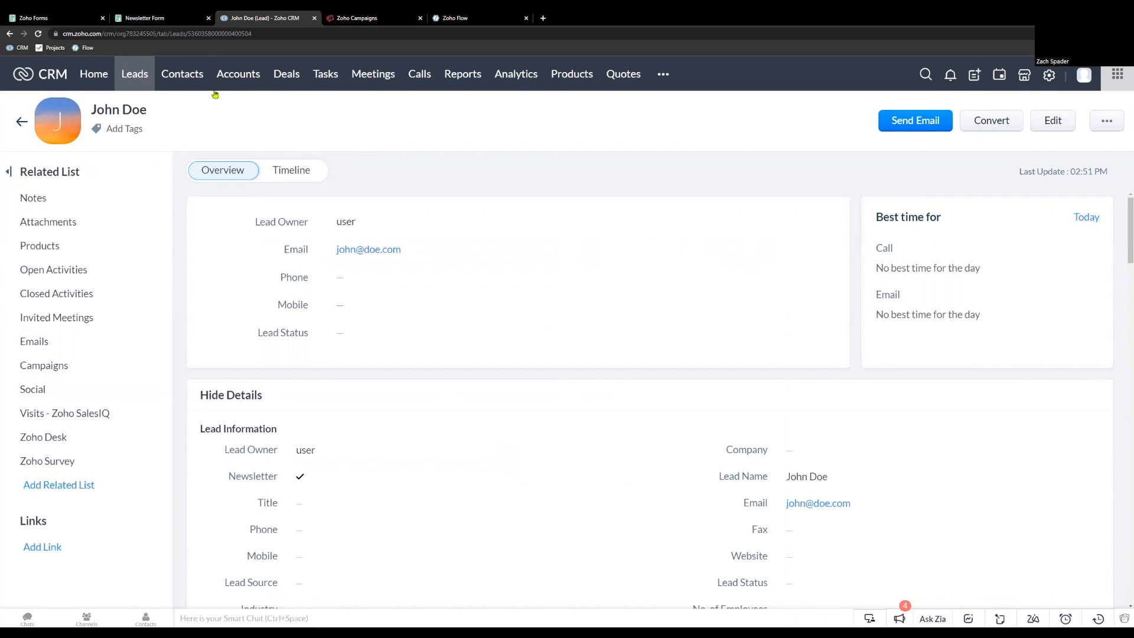
left_click(179, 19)
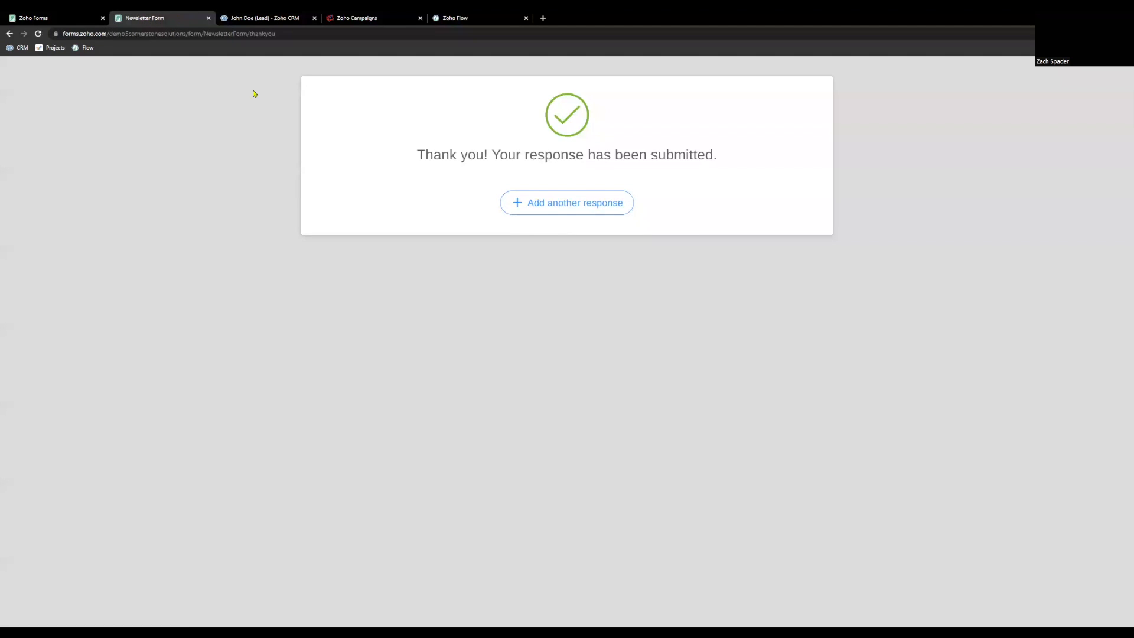
- Submit another Newsletter Form response with a new test person's first name, last name and email
left_click(562, 206)
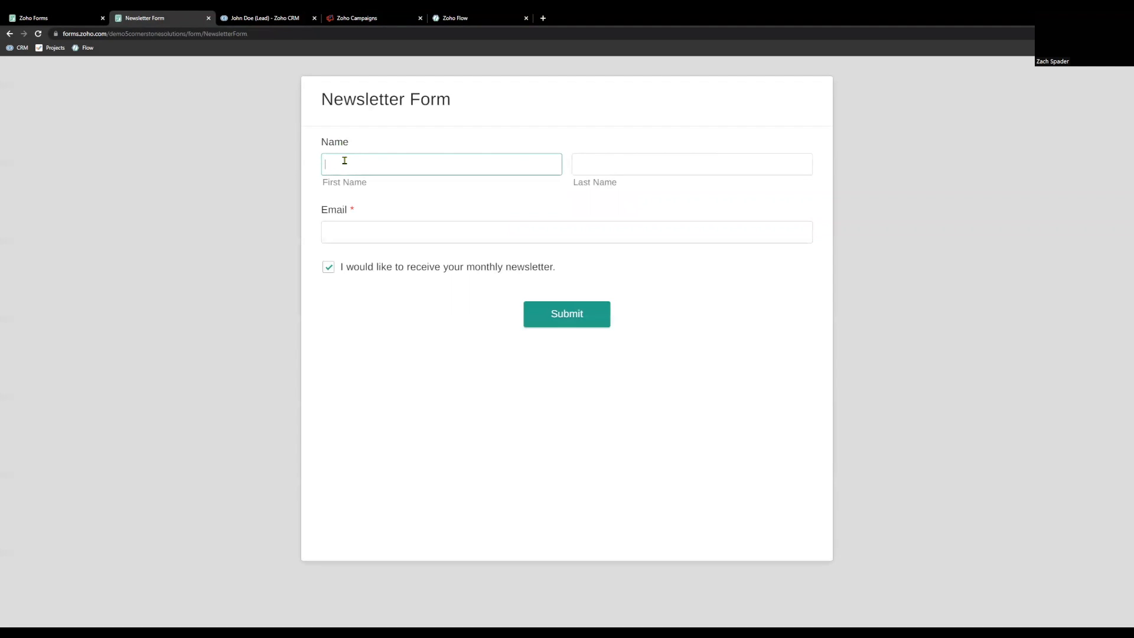
type("Jane Doe")
key("BackSpace")
key("BackSpace")
key("BackSpace")
key("BackSpace")
key("Tab")
type("Doe")
key("Tab")
type("jane@doe.com")
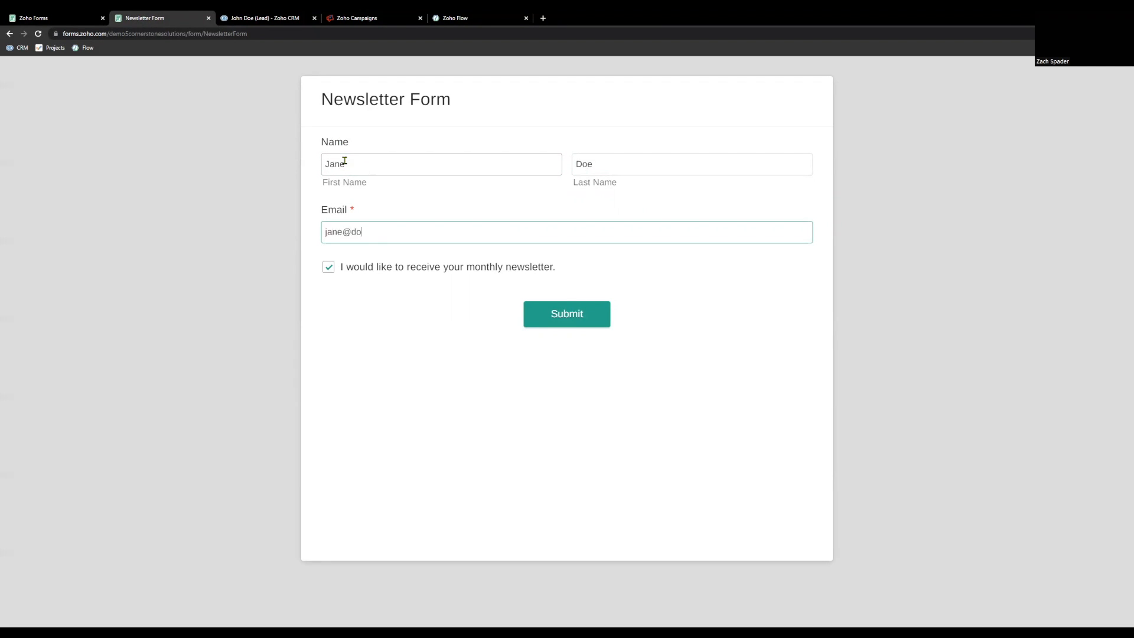
left_click(570, 322)
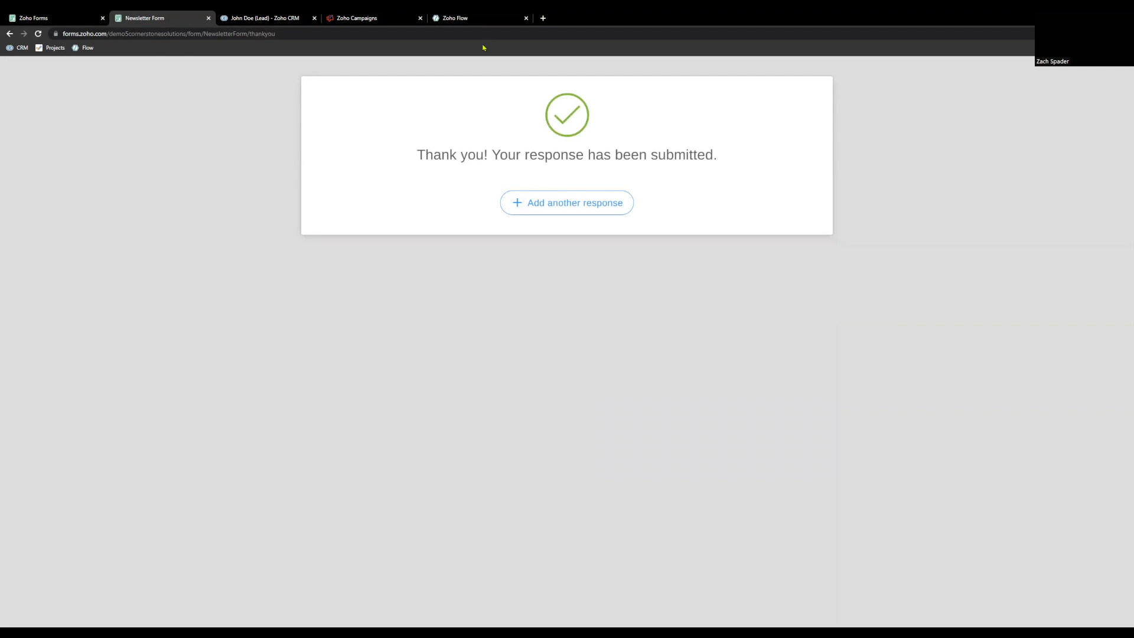
left_click(472, 19)
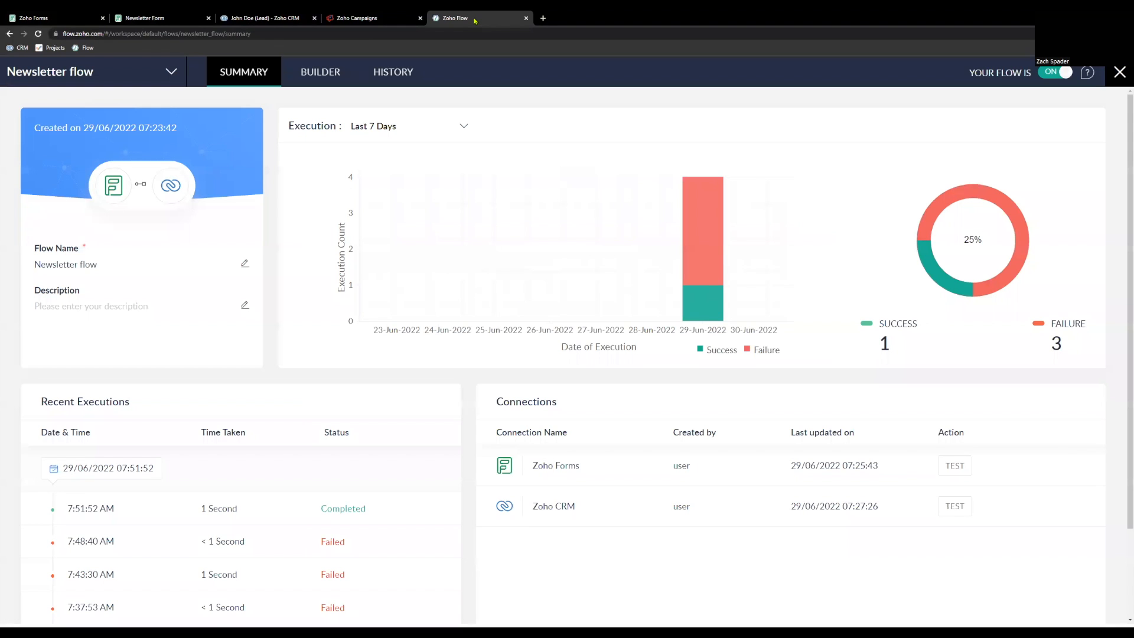
- Open the Newsletter flow's run history and inspect the newest queued run
left_click(394, 76)
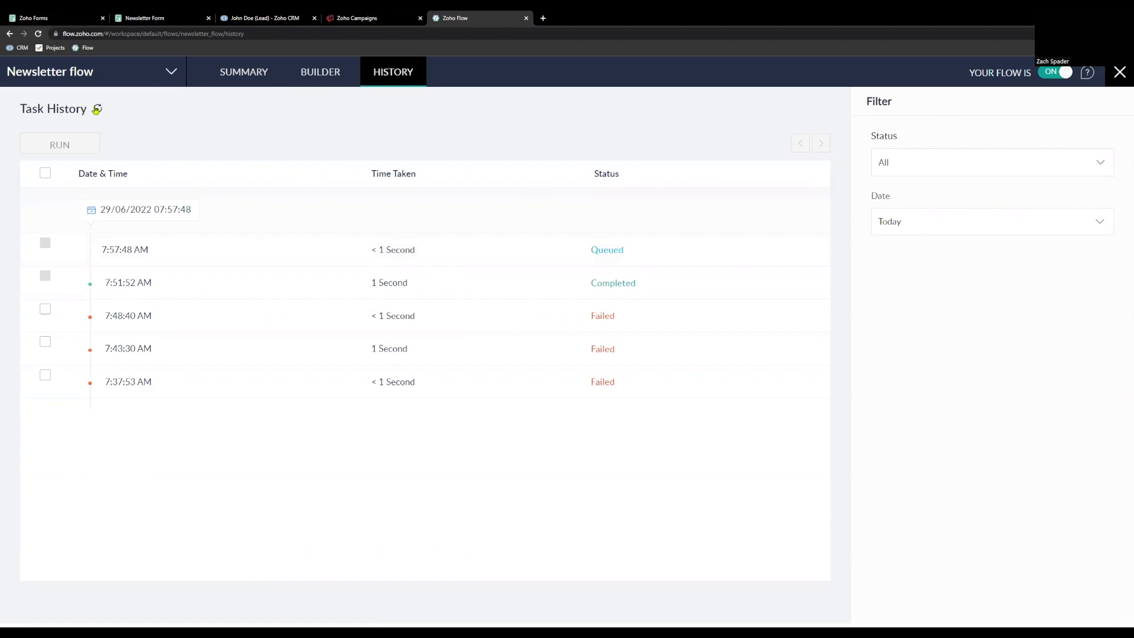
left_click(400, 251)
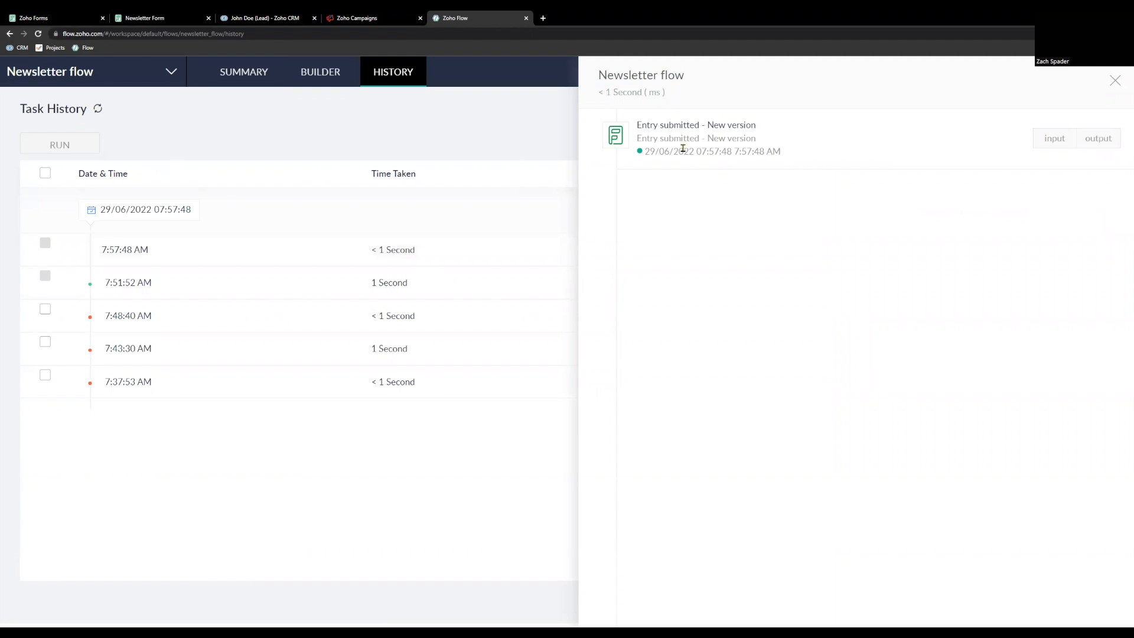
left_click(1114, 80)
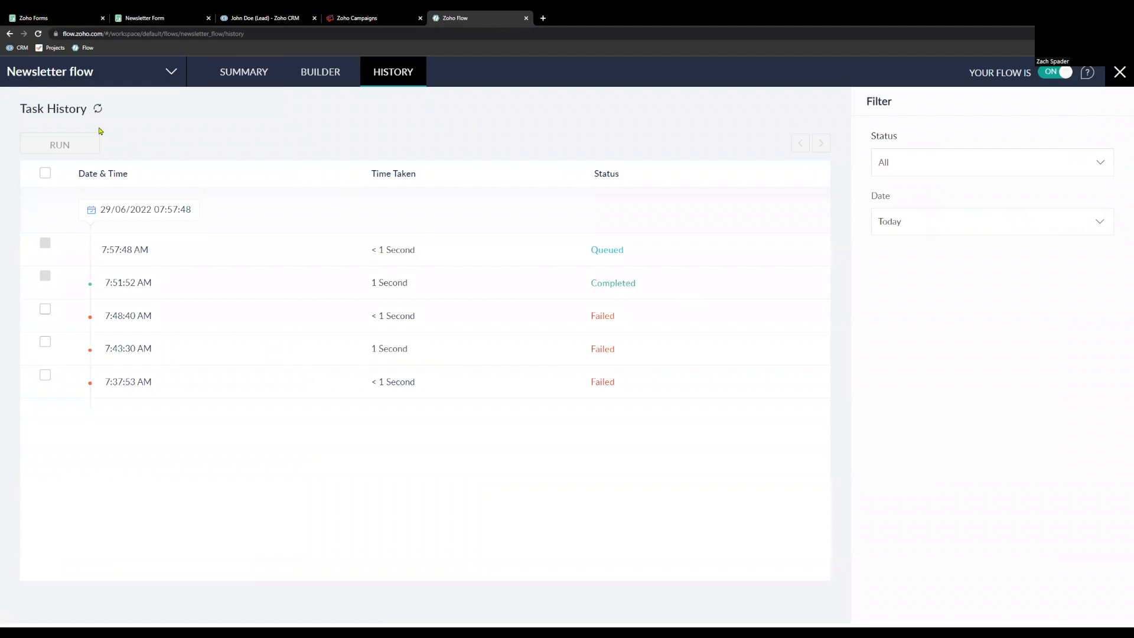
- Refresh history and view the failed 7:57:48 run's Create module entry error: Newsletter expects a boolean
left_click(98, 109)
left_click(463, 254)
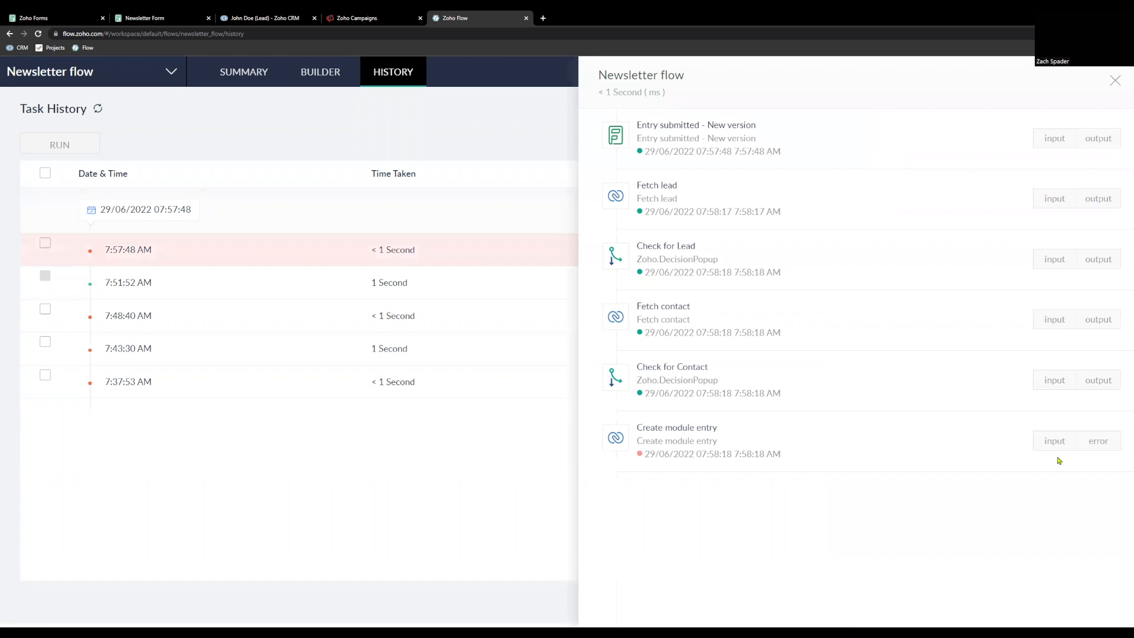
left_click(1094, 445)
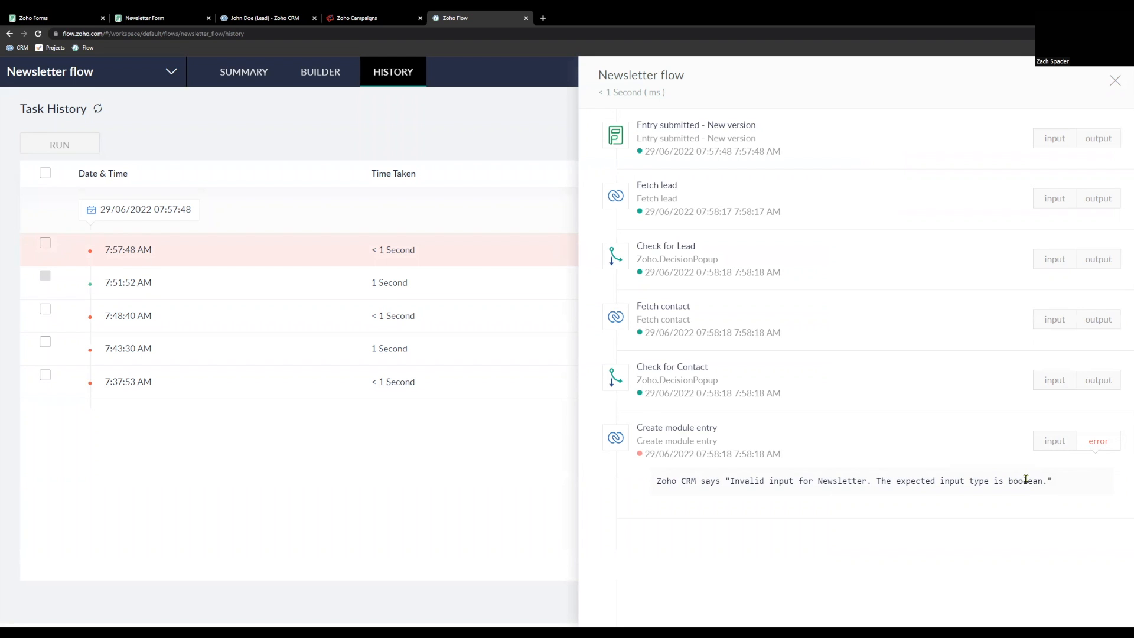
left_click(1115, 80)
left_click(328, 71)
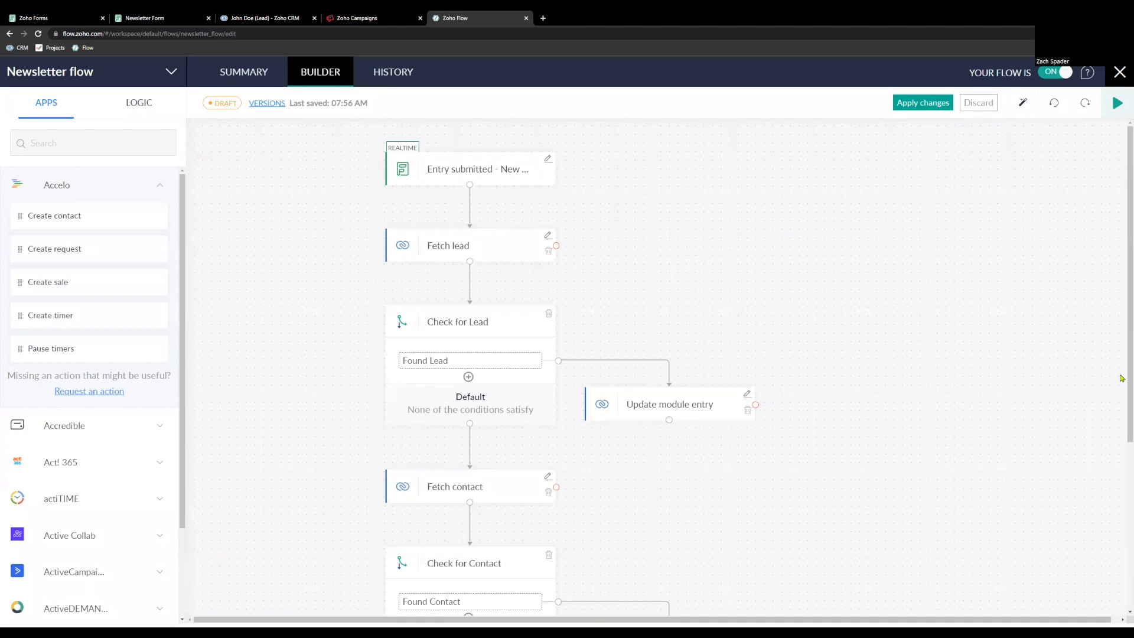
- Replace Create module entry's Newsletter value ${trigger.DecisionBox} with ${true} and apply the flow changes
scroll(1122, 378, "down", 2)
scroll(1117, 535, "down", 3)
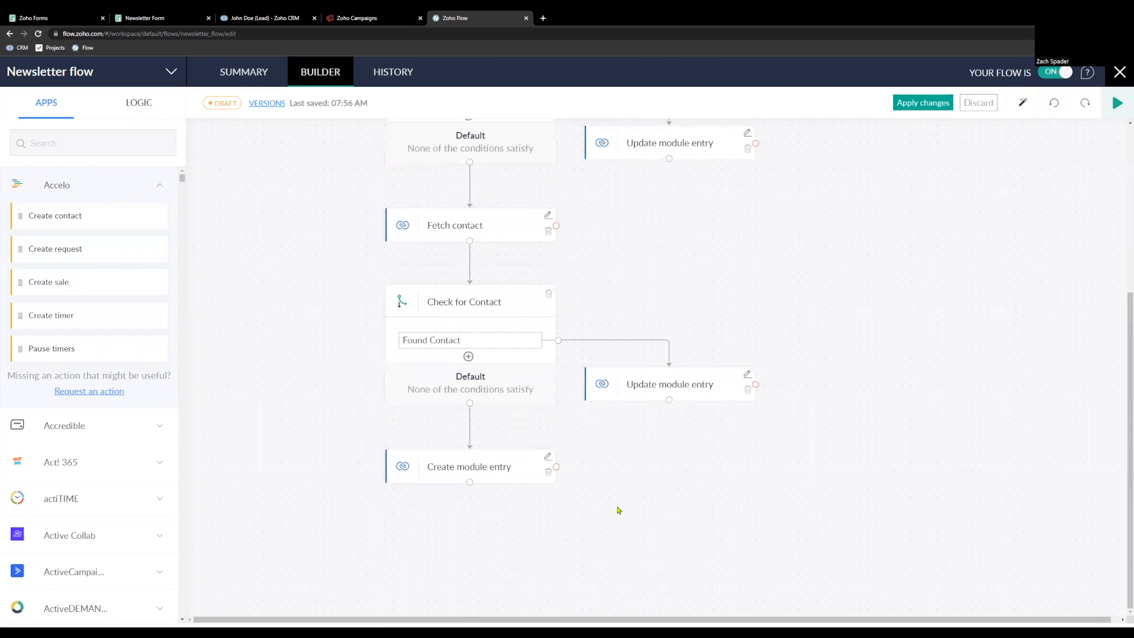
left_click(548, 457)
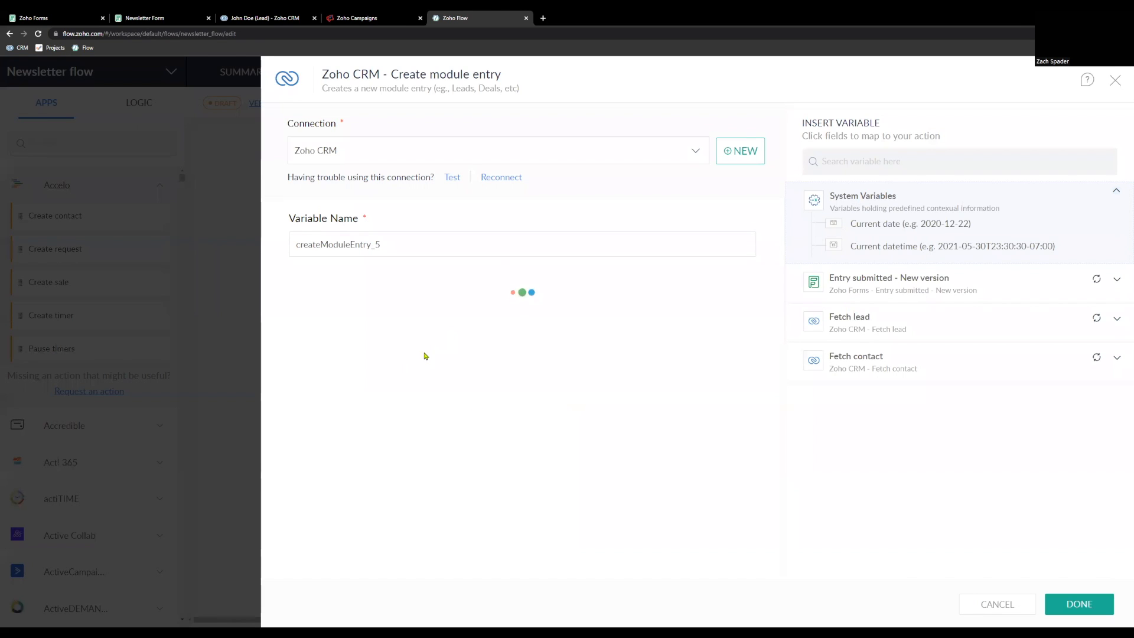
scroll(365, 436, "down", 6)
left_click(334, 442)
key("ctrl+a")
type("${true}")
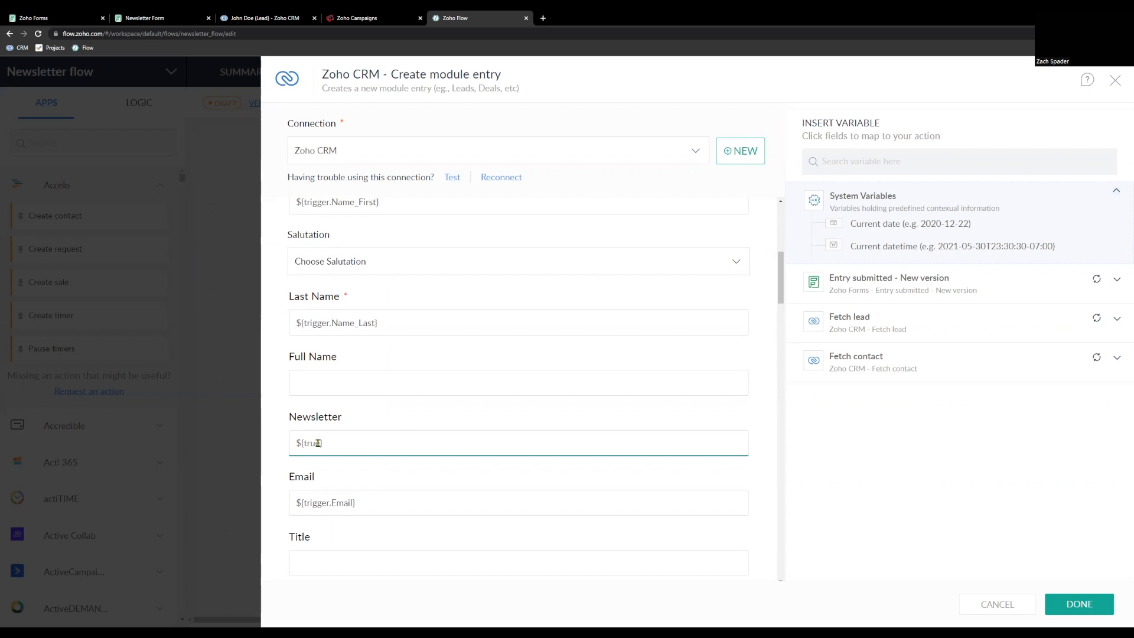
left_click(1088, 604)
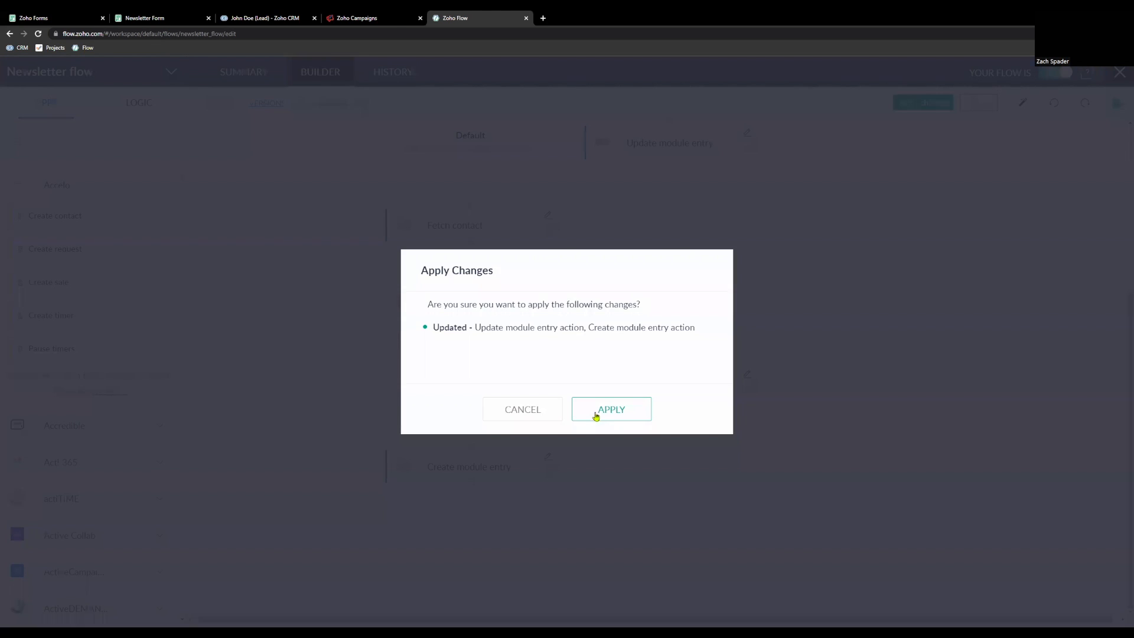
left_click(597, 411)
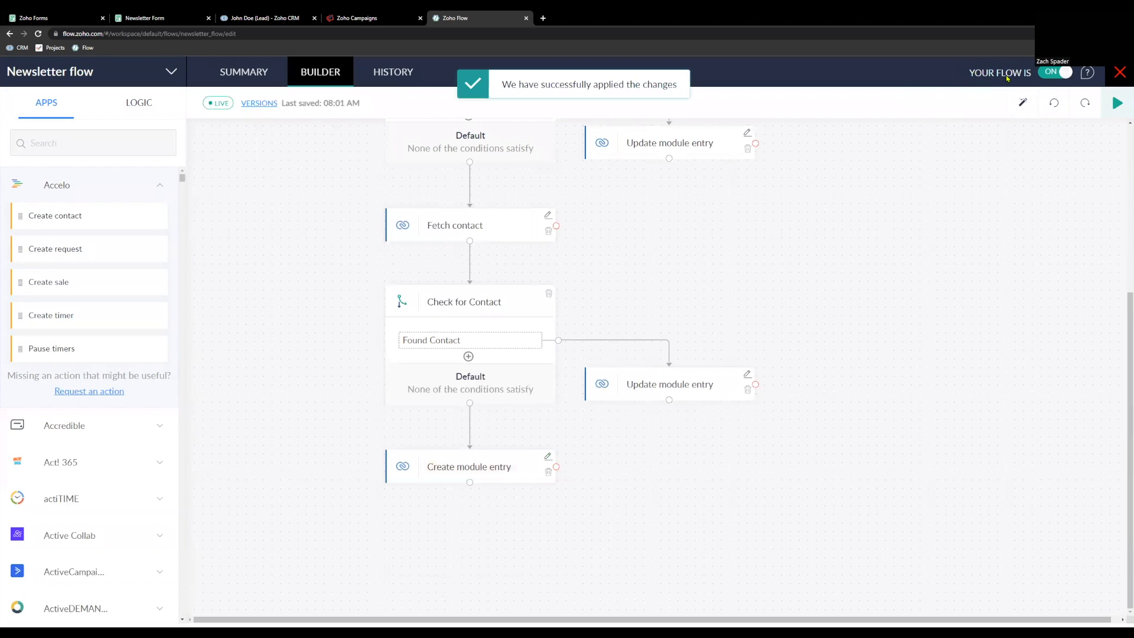
- Submit a fresh Newsletter Form response with the test person's first name, last name and email
left_click(154, 18)
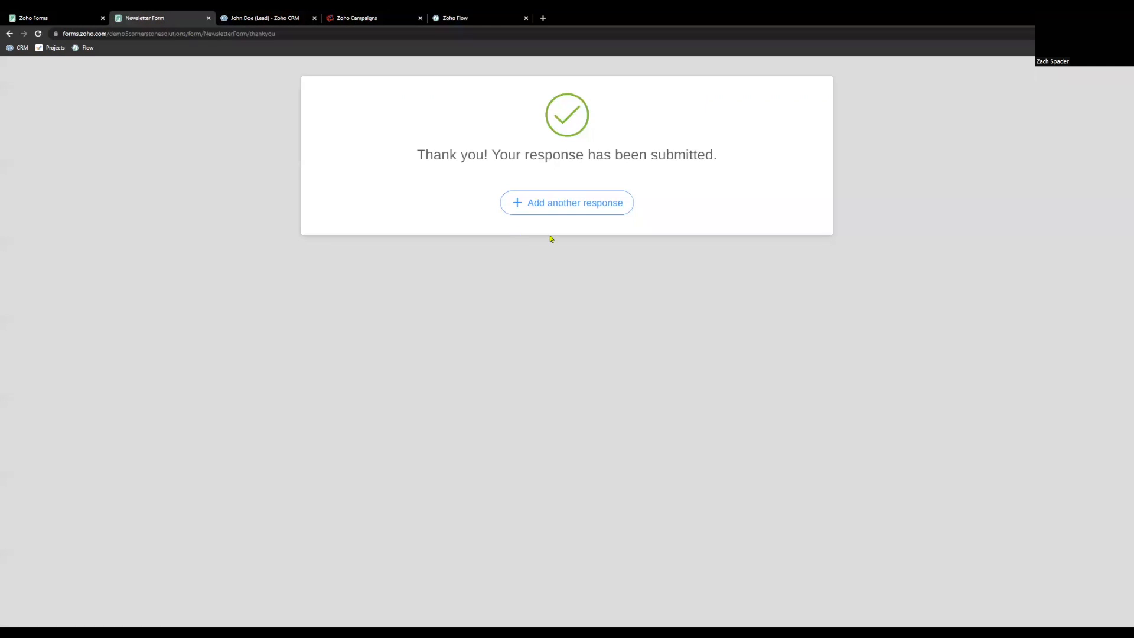
left_click(550, 204)
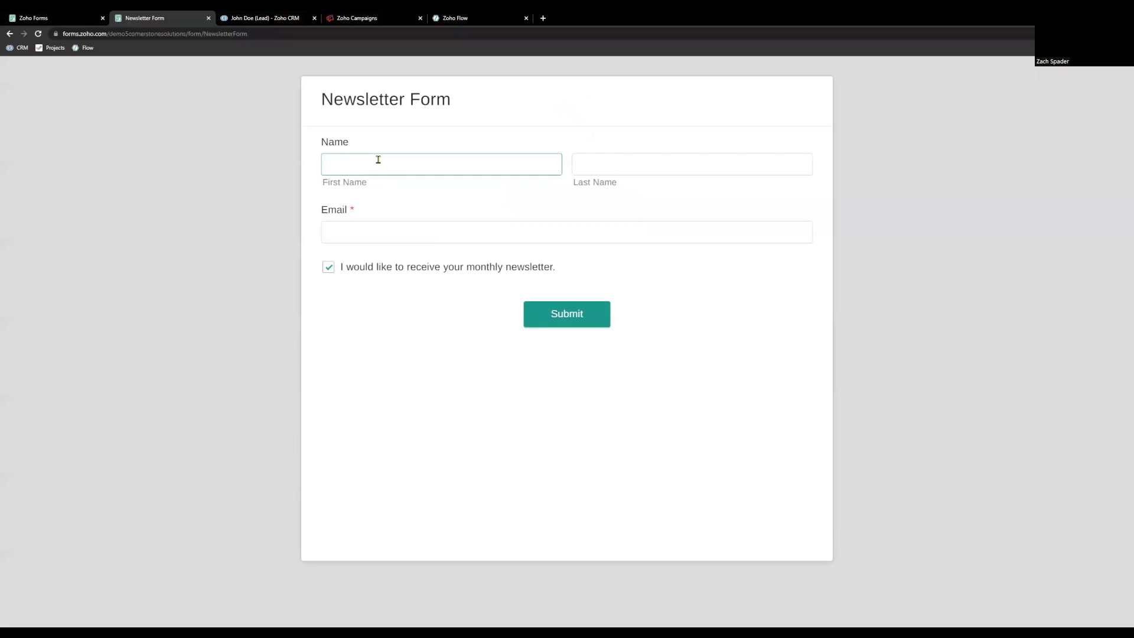
type("Jane")
key("Tab")
type("Doe")
key("Tab")
type("jan")
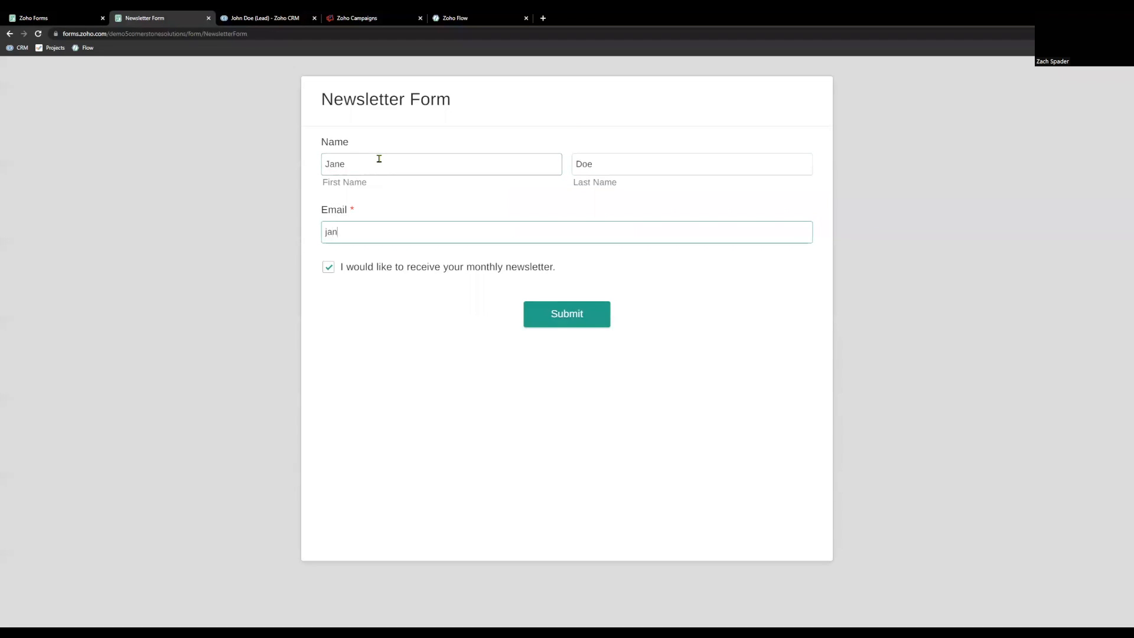
type("e@doe.com")
left_click(551, 314)
left_click(458, 19)
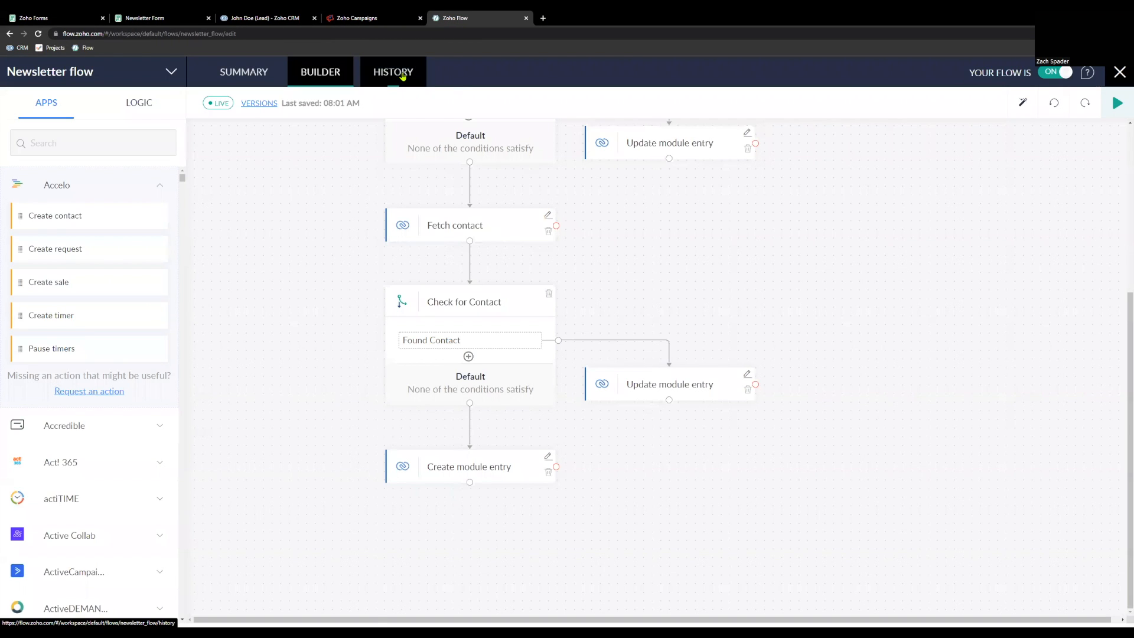
- Refresh the run history and open the 8:02:03 AM run to confirm all steps completed
left_click(402, 75)
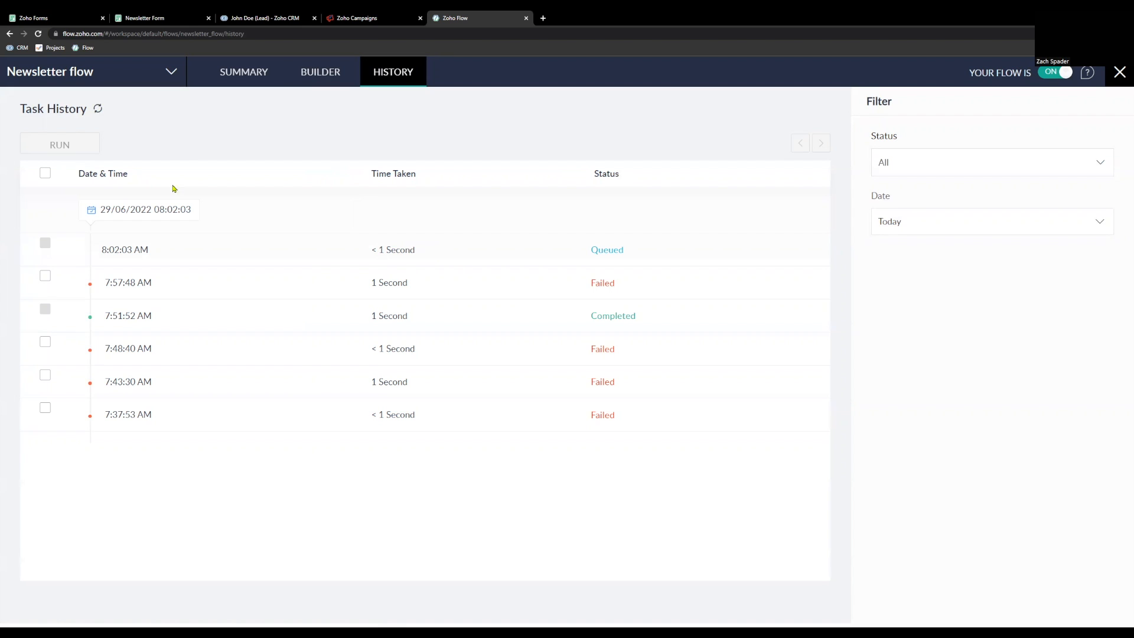
left_click(98, 109)
left_click(544, 255)
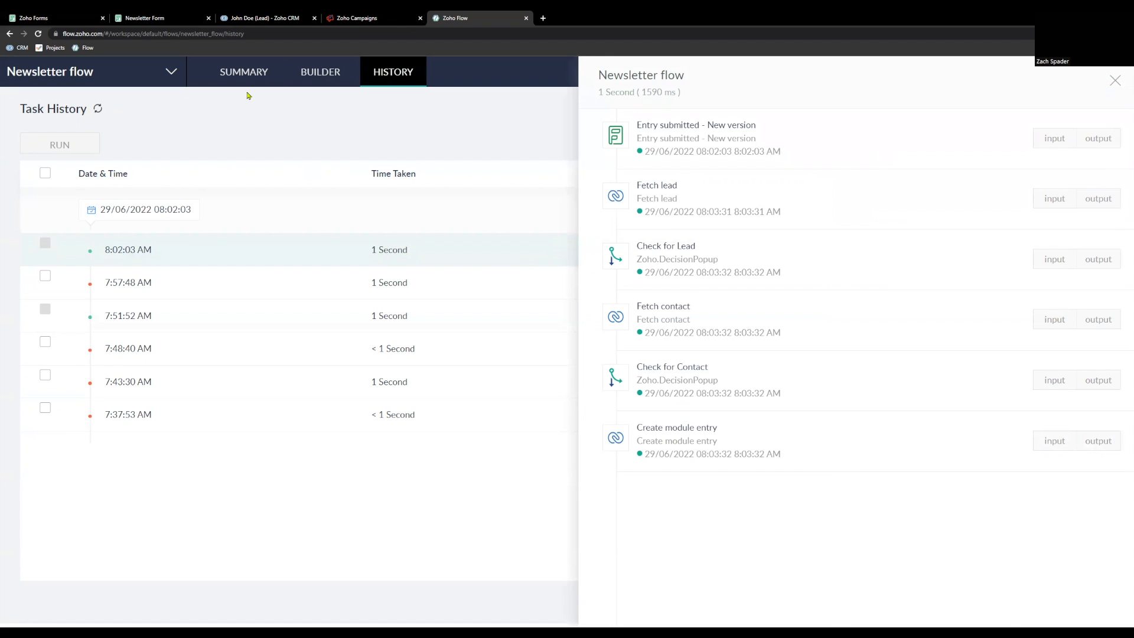
left_click(264, 18)
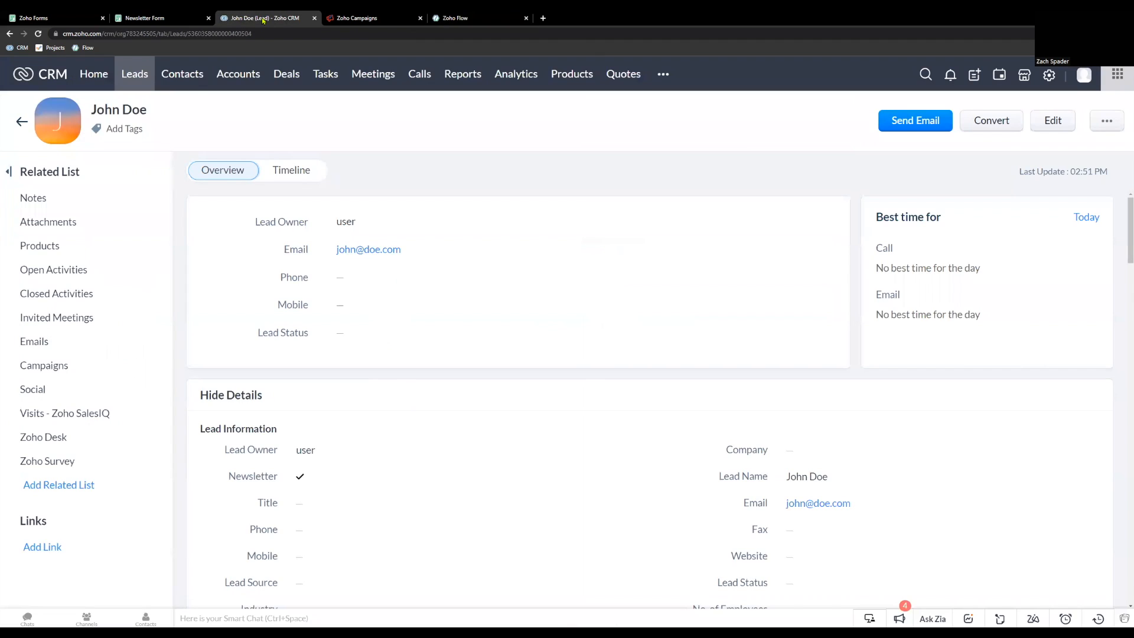
- Open the newly created lead from the CRM Leads list, then close Flow's run details panel
left_click(147, 80)
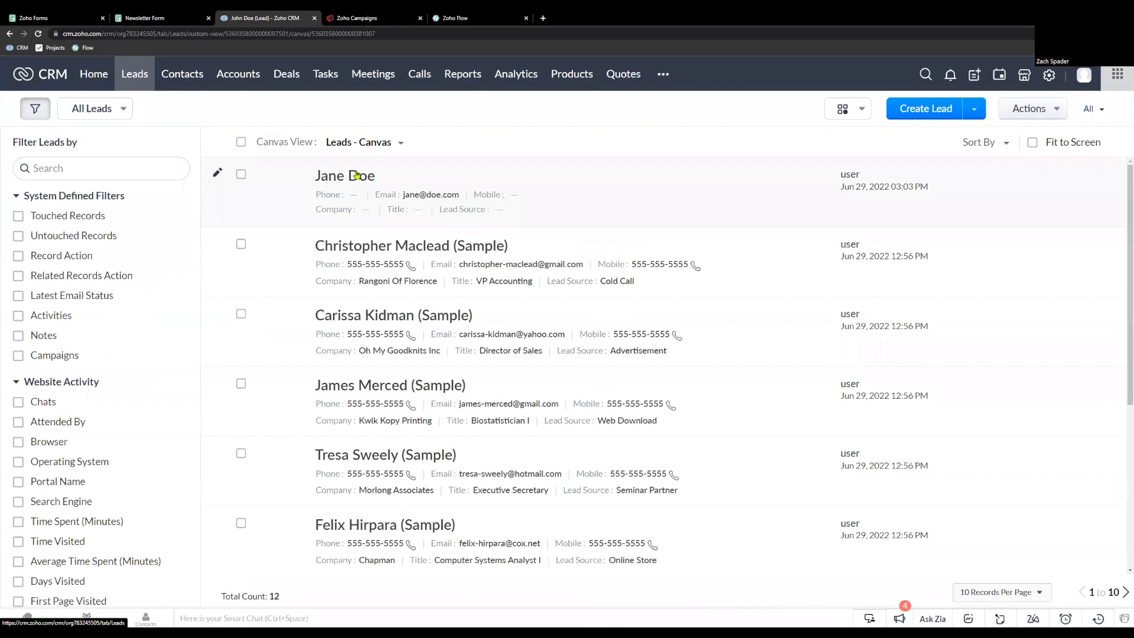
left_click(346, 177)
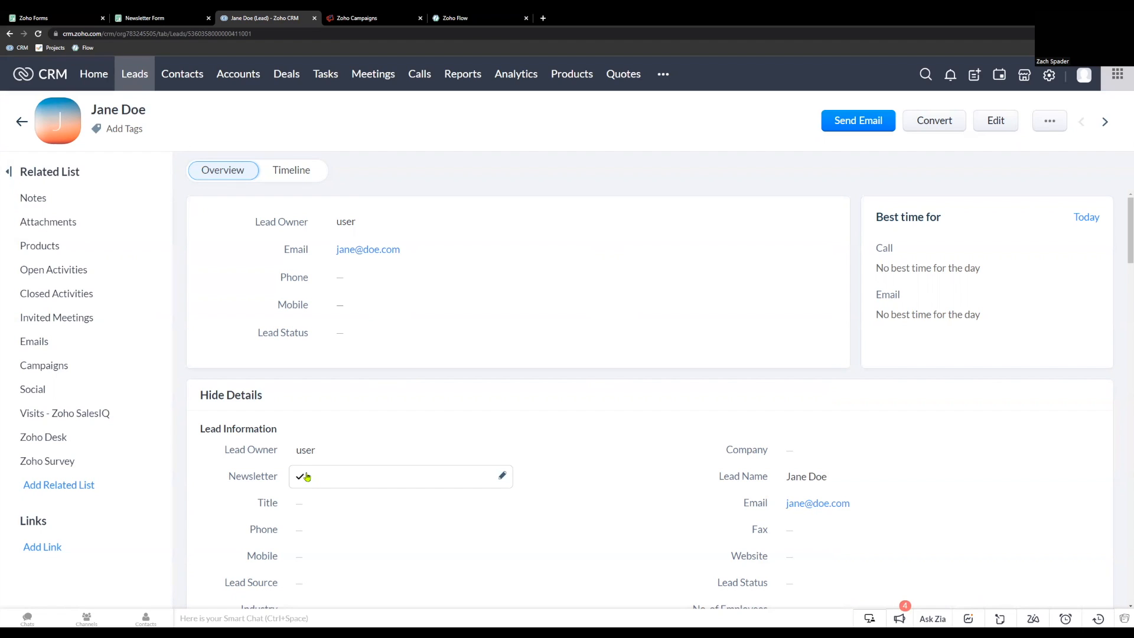
left_click(471, 20)
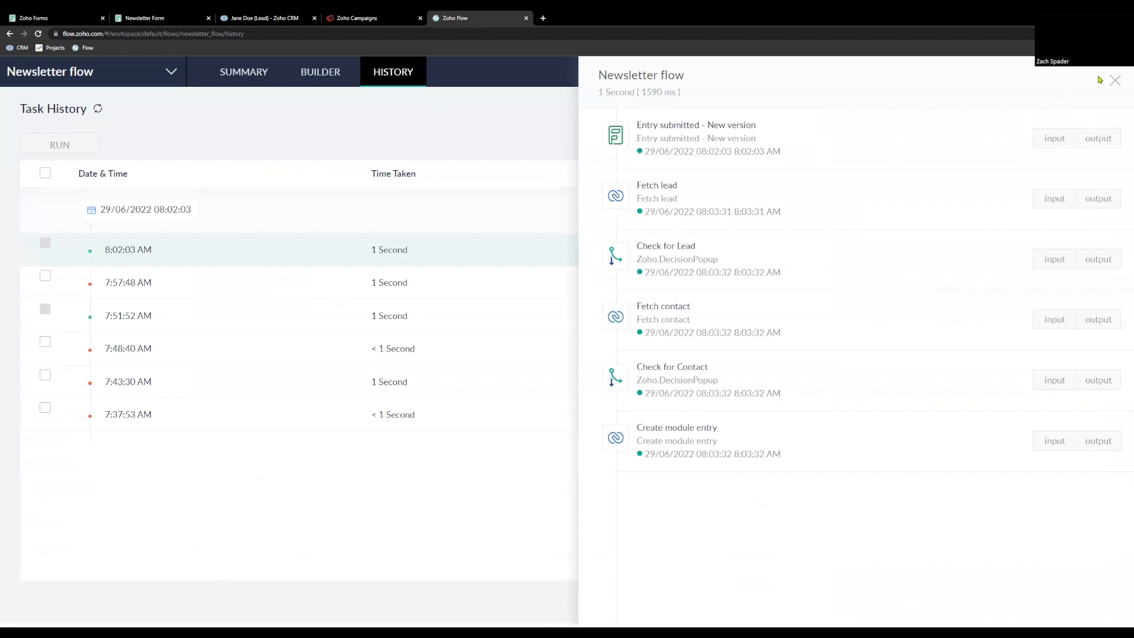
left_click(1115, 81)
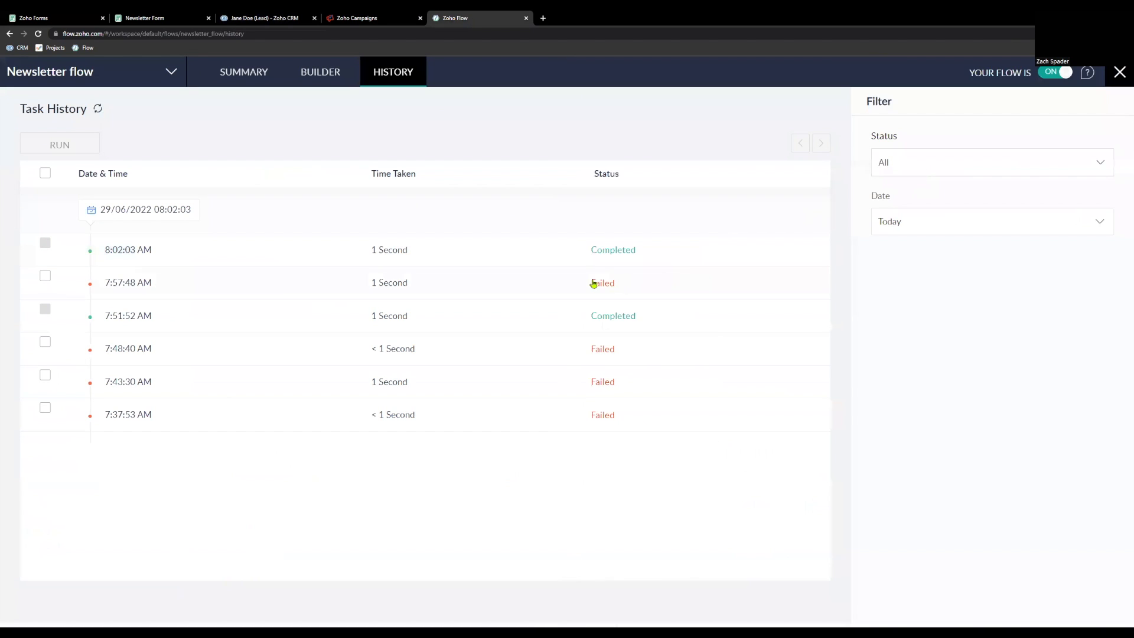